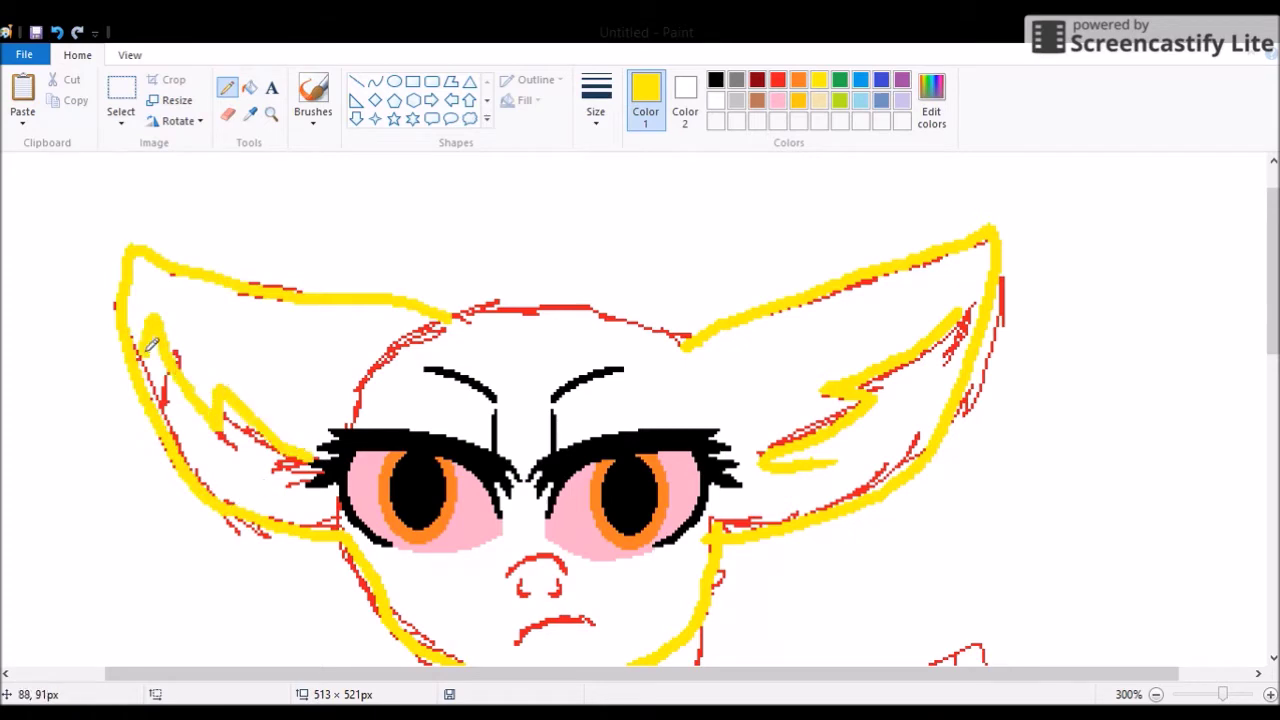
Trace the neck, chest fluff and curved chest line in yellow over the red sketch
scroll(270, 432, down, 3)
drag(552, 512, 599, 499)
key(ctrl+z)
scroll(551, 452, down, 6)
mouse_move(525, 256)
mouse_down()
mouse_move(445, 456)
mouse_move(452, 544)
mouse_up()
drag(690, 230, 698, 362)
scroll(698, 362, down, 2)
drag(462, 474, 558, 550)
scroll(558, 550, down, 3)
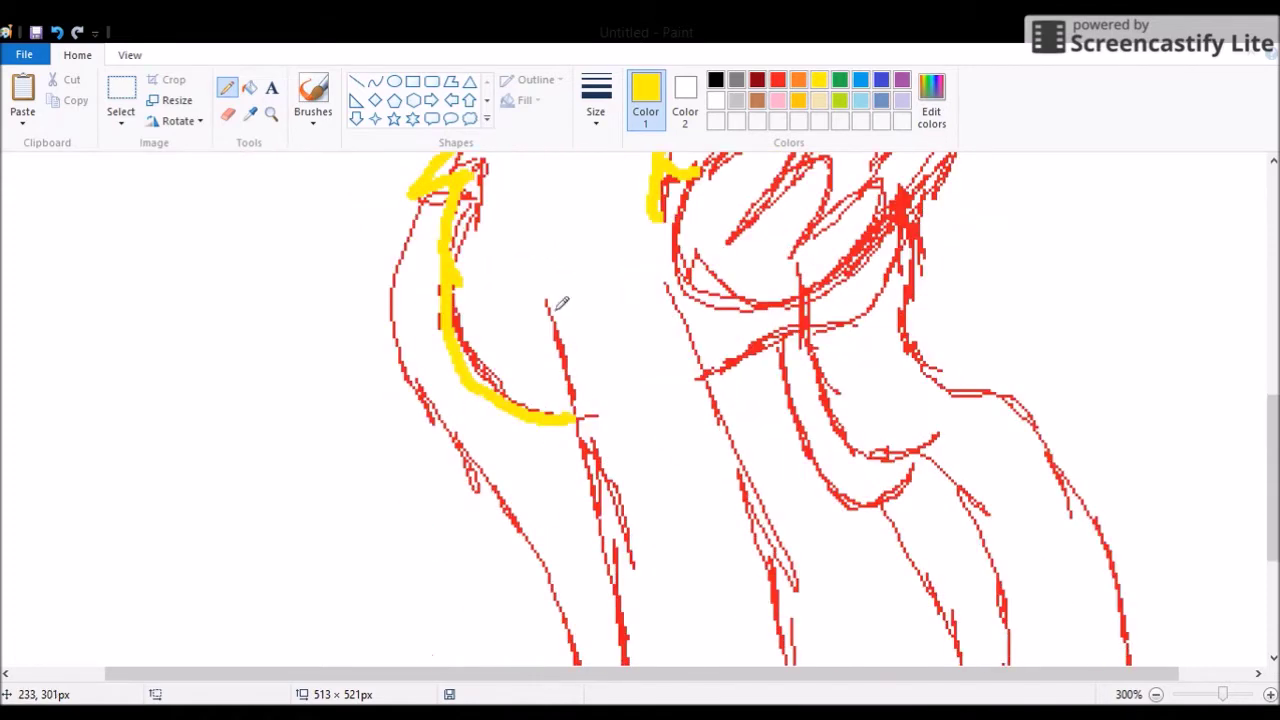
Trace both front legs and the hooves in yellow over the red sketch
drag(540, 294, 568, 396)
scroll(568, 396, down, 5)
mouse_move(560, 256)
mouse_down()
mouse_move(608, 426)
mouse_move(613, 563)
mouse_move(605, 543)
mouse_move(785, 548)
mouse_up()
scroll(614, 580, down, 2)
scroll(785, 548, up, 3)
mouse_move(671, 157)
mouse_down()
mouse_move(805, 565)
mouse_move(810, 655)
mouse_up()
scroll(810, 655, up, 3)
drag(406, 188, 518, 518)
scroll(518, 518, down, 6)
drag(515, 285, 588, 372)
click(56, 32)
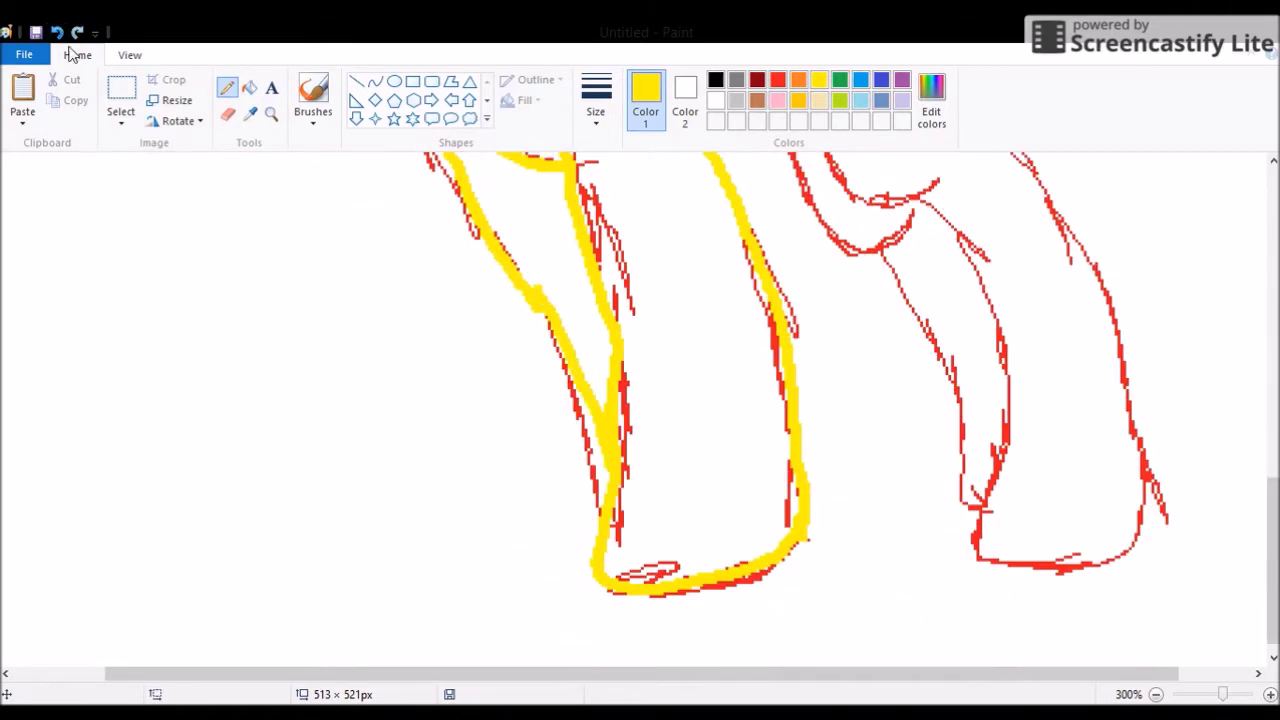
Trace the folded wing's outline and its feather tips in yellow
scroll(728, 400, up, 6)
mouse_move(726, 400)
mouse_down()
mouse_move(976, 354)
mouse_move(958, 266)
mouse_move(978, 332)
mouse_move(1020, 272)
mouse_up()
drag(770, 452, 887, 483)
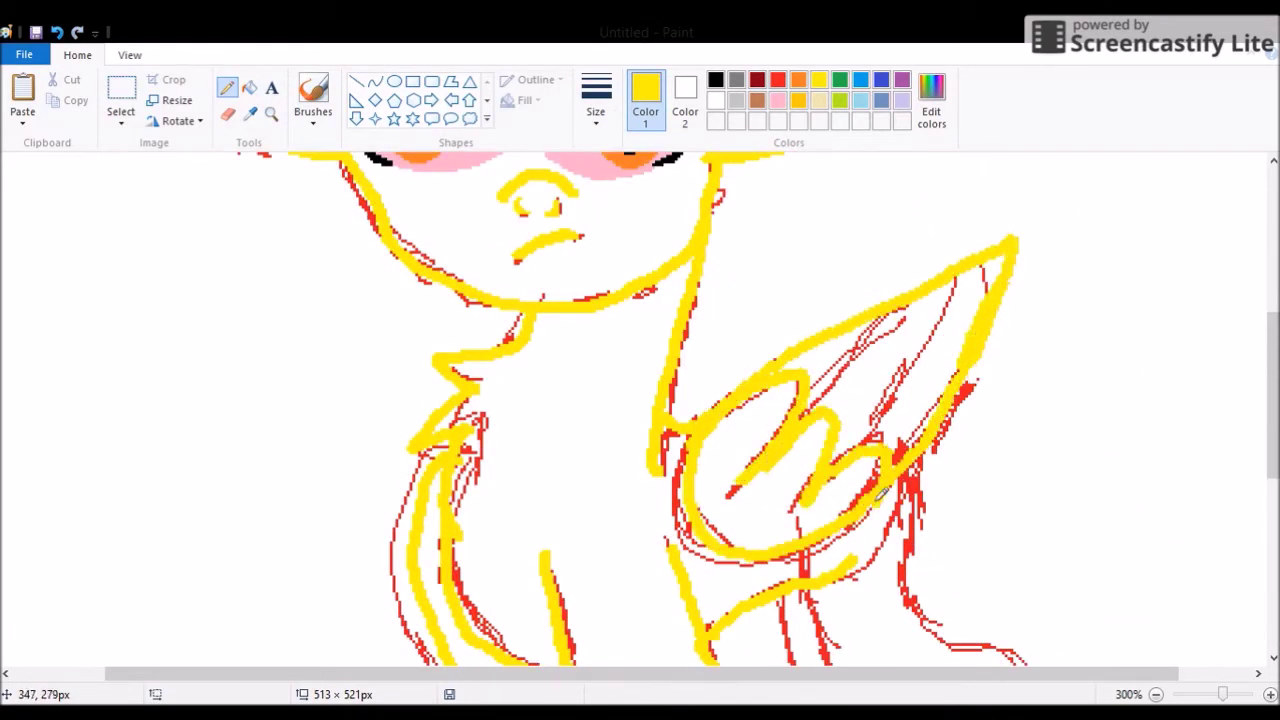
drag(836, 378, 830, 346)
mouse_move(833, 434)
mouse_down()
mouse_move(962, 334)
mouse_move(955, 382)
mouse_up()
Trace the near hind leg with its hoof and the rump line in yellow, redoing the leg's back edge
scroll(972, 350, down, 3)
mouse_move(810, 215)
mouse_down()
mouse_move(895, 350)
mouse_move(946, 316)
mouse_move(1003, 575)
mouse_up()
scroll(1020, 300, down, 1)
scroll(1020, 300, up, 1)
scroll(1003, 575, down, 2)
drag(975, 500, 1130, 550)
drag(1066, 284, 1124, 520)
key(ctrl+z)
key(ctrl+z)
mouse_move(1005, 455)
mouse_down()
mouse_move(1085, 551)
mouse_move(1125, 412)
mouse_up()
click(228, 113)
drag(1118, 340, 1125, 405)
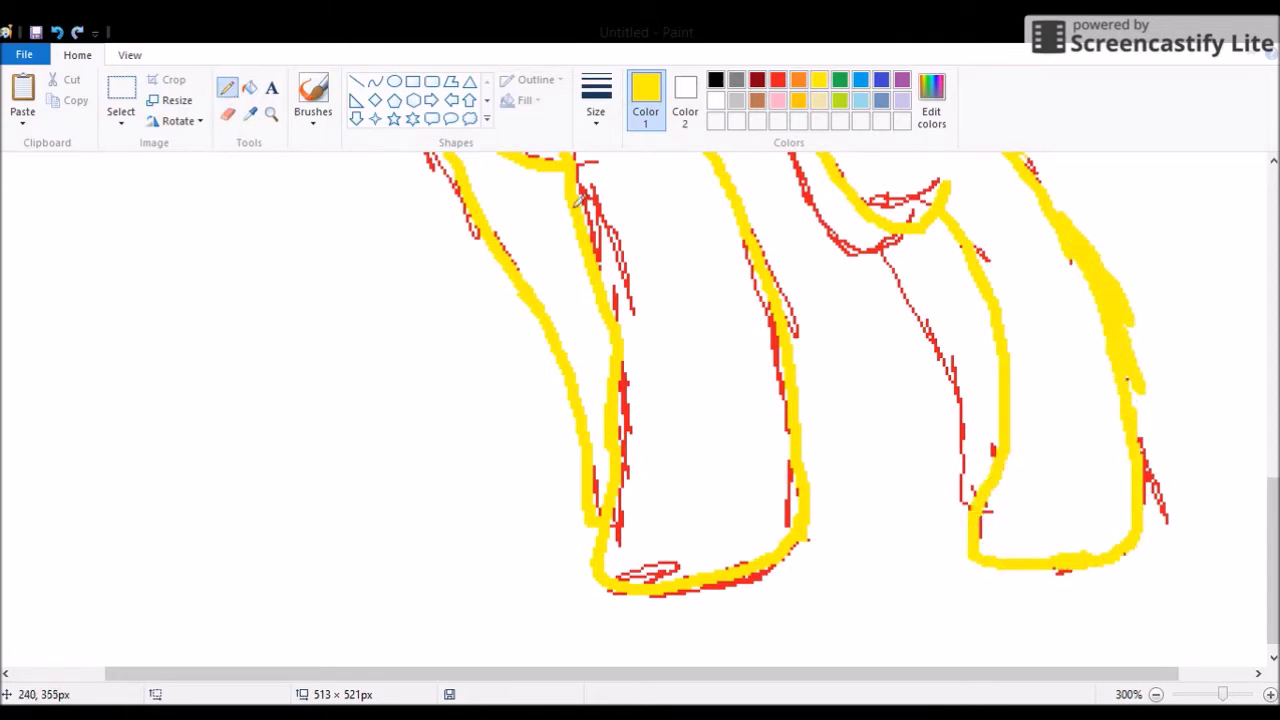
Trace the far hind leg in yellow with the Pencil
scroll(1072, 381, up, 2)
click(227, 87)
mouse_move(782, 217)
mouse_down()
mouse_move(905, 361)
mouse_move(965, 658)
mouse_up()
Add the far wing's feathers in yellow behind the folded wing
scroll(1066, 380, up, 9)
mouse_move(960, 330)
mouse_down()
mouse_move(751, 463)
mouse_move(735, 515)
mouse_move(934, 342)
mouse_up()
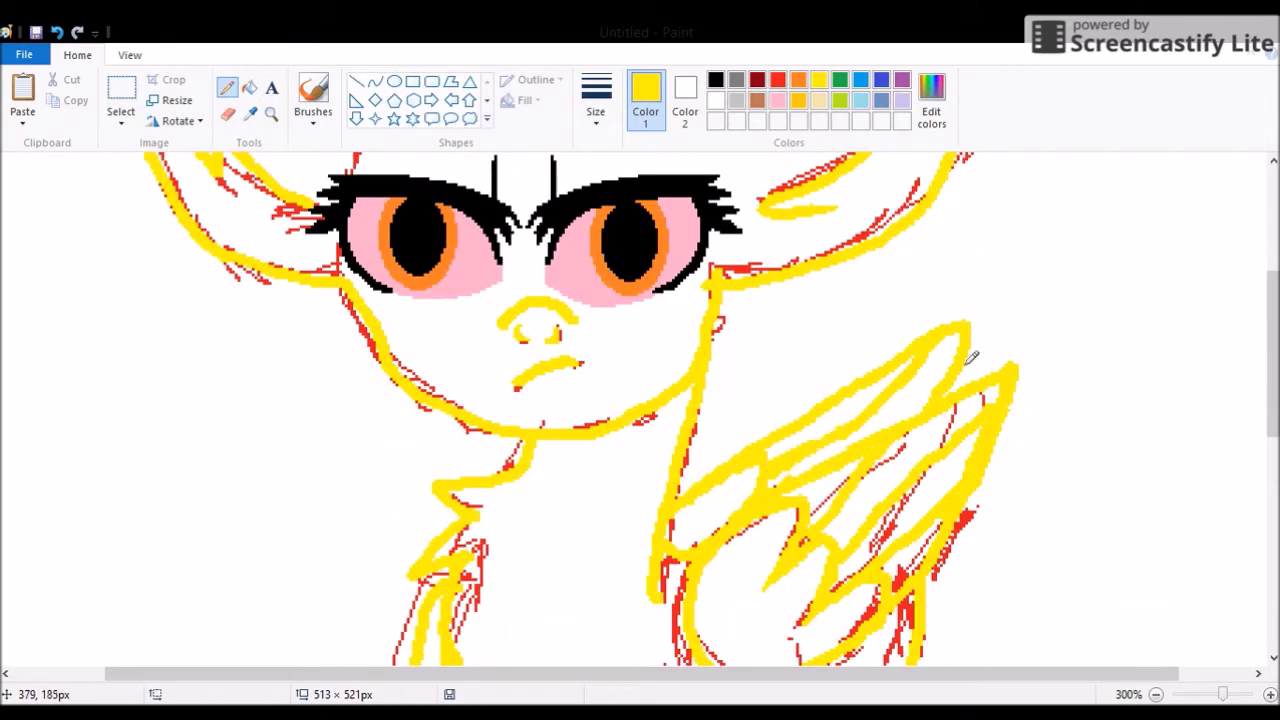
Set the primary colour to white and clear the red sketch lines from around the yellow outline
scroll(972, 357, down, 4)
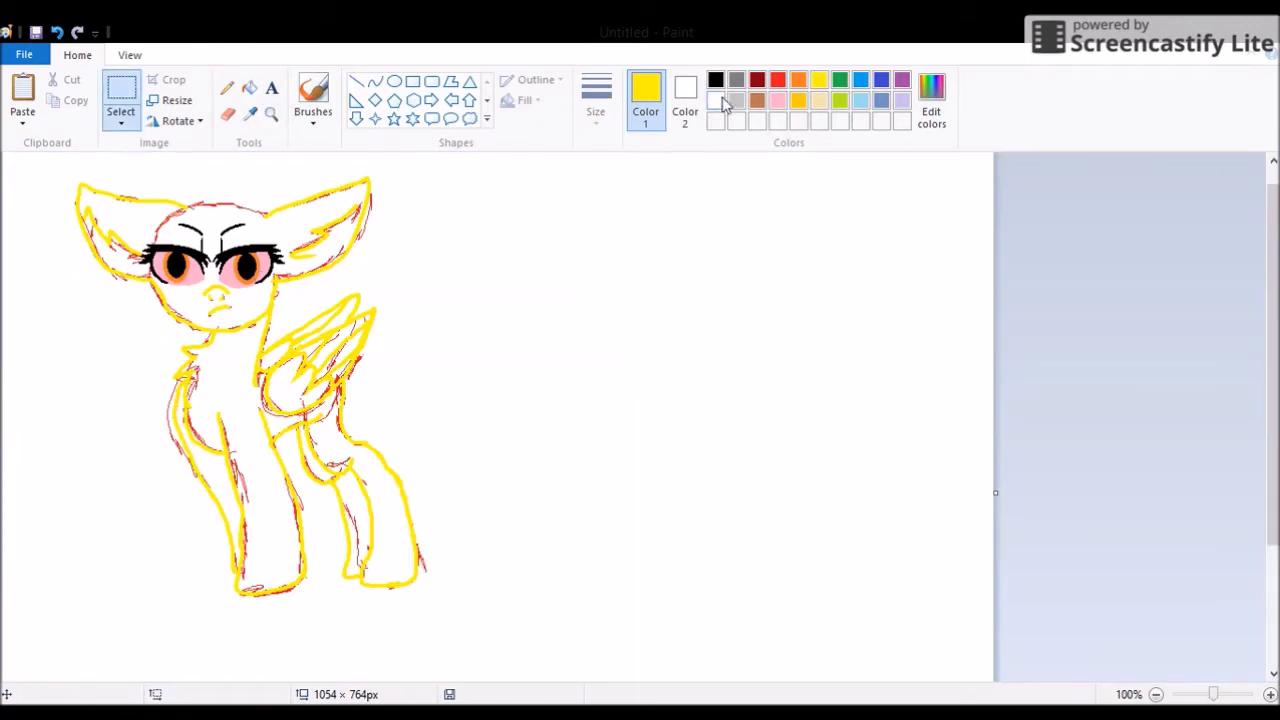
click(715, 100)
click(685, 98)
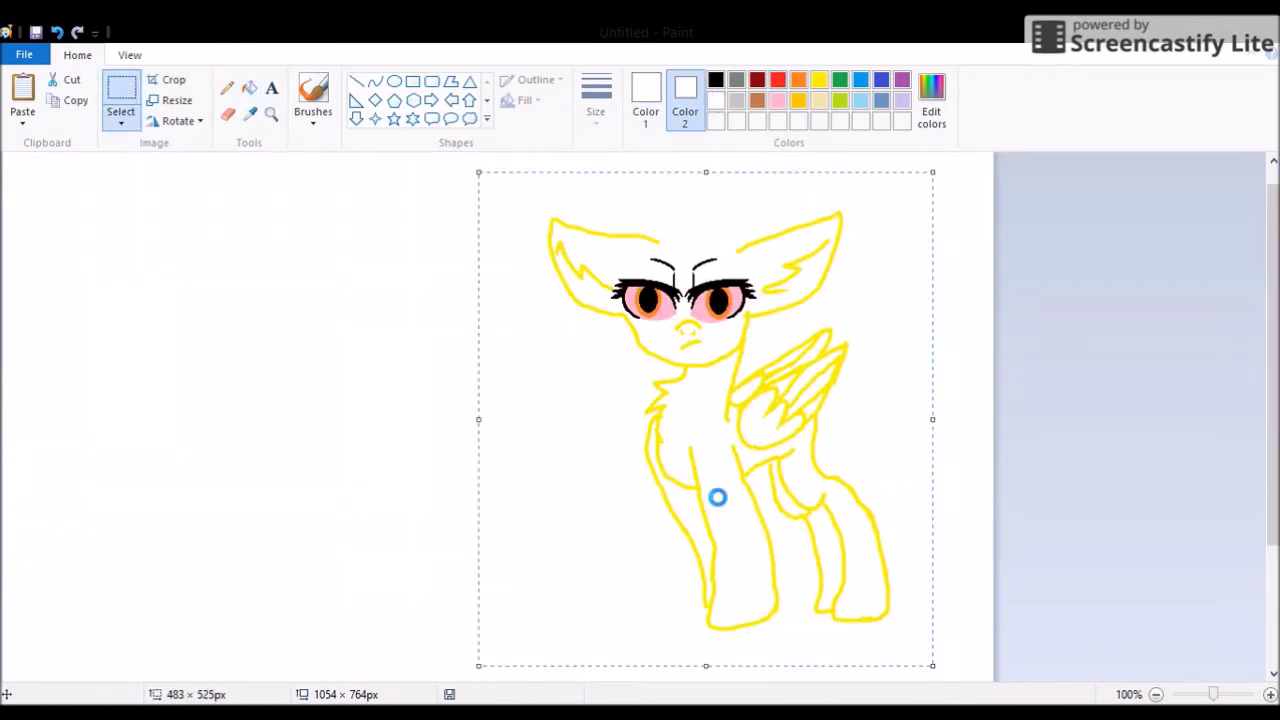
Sketch the mane's fringe across the forehead and eyes in green with the Pencil
click(271, 113)
click(690, 300)
click(645, 100)
click(839, 80)
click(227, 87)
drag(290, 300, 586, 271)
key(ctrl+z)
drag(424, 292, 540, 505)
key(ctrl+z)
drag(632, 376, 262, 438)
scroll(391, 451, up, 1)
key(ctrl+z)
scroll(820, 312, up, 3)
mouse_move(820, 312)
mouse_down()
mouse_move(288, 668)
mouse_move(757, 214)
mouse_move(290, 665)
mouse_up()
click(56, 32)
Draw the mane's crown outline and the long side lock falling past the cheek and chest in green
scroll(290, 640, down, 2)
drag(298, 590, 345, 628)
drag(690, 258, 308, 594)
key(ctrl+z)
drag(368, 240, 650, 520)
scroll(543, 363, up, 1)
scroll(400, 300, down, 5)
drag(356, 212, 320, 254)
scroll(318, 254, up, 1)
drag(457, 500, 357, 643)
scroll(357, 643, down, 1)
drag(343, 214, 400, 543)
scroll(400, 400, up, 3)
scroll(412, 240, up, 1)
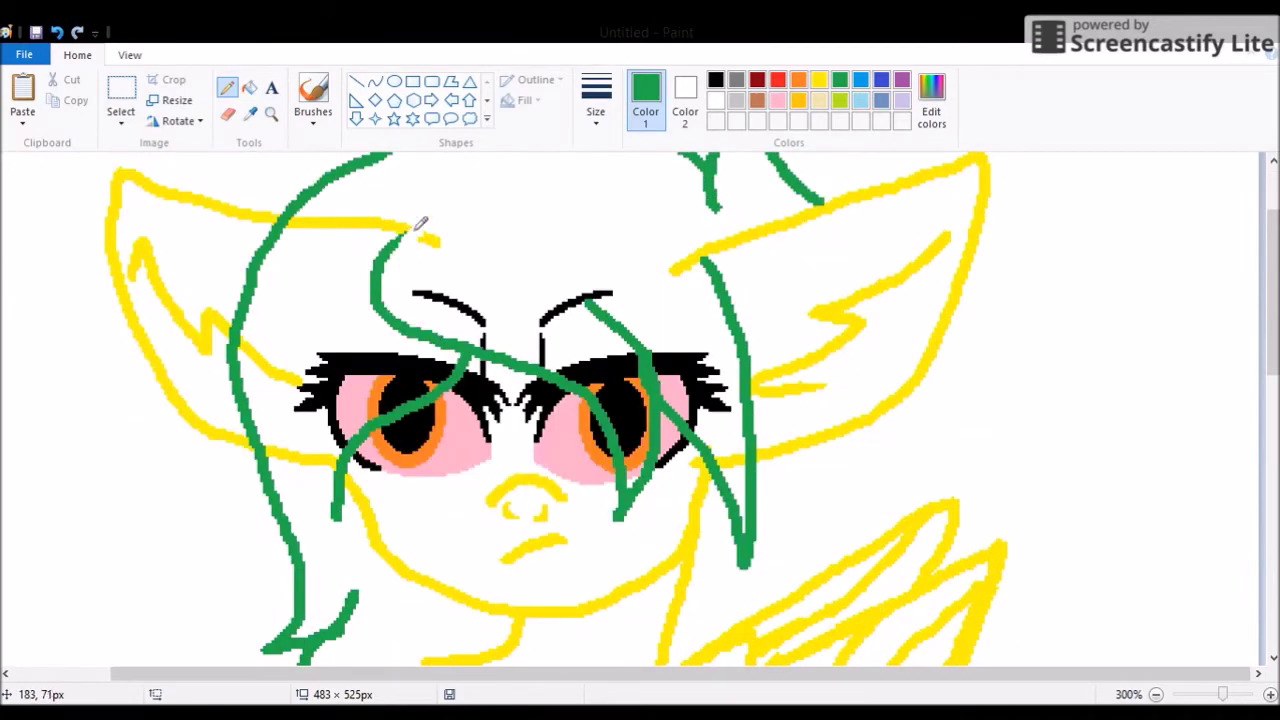
Remove the yellow ear lines inside the mane and join the green strand to the far ear's base
click(249, 87)
right_click(418, 234)
click(227, 87)
drag(736, 312, 740, 226)
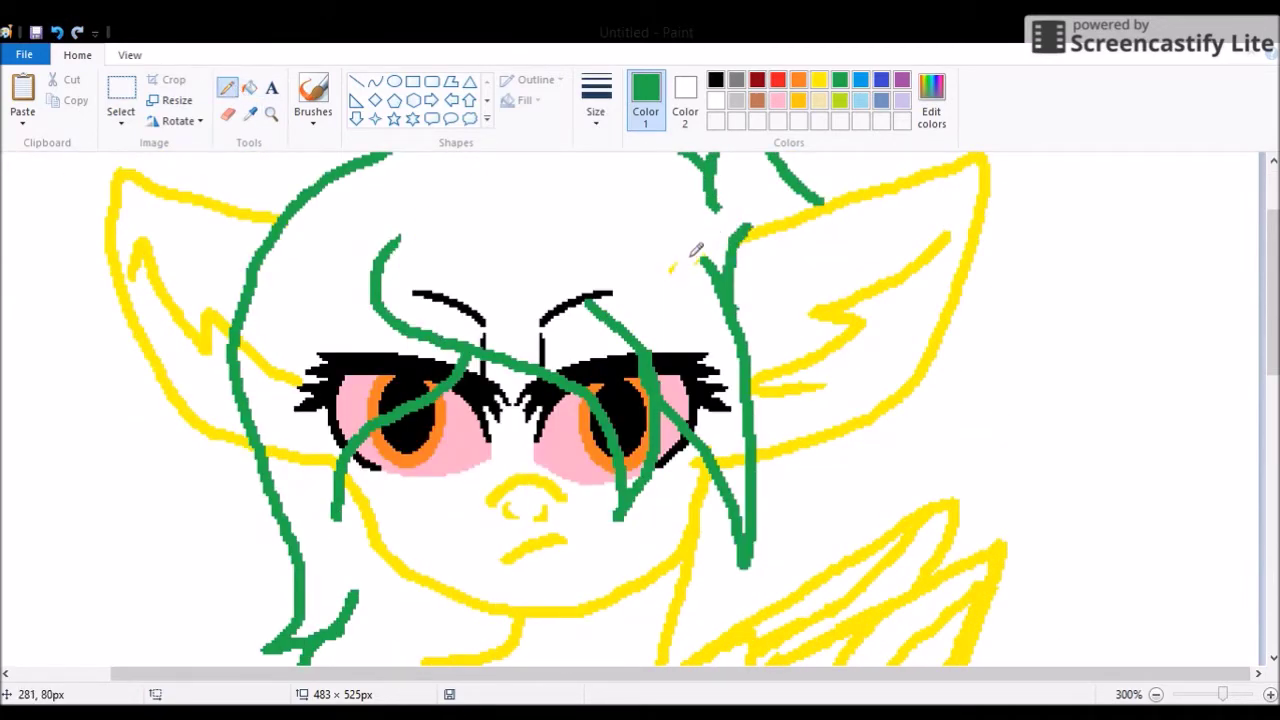
Try a green lock of mane curving from behind the far ear down to the neck
scroll(655, 264, down, 3)
scroll(640, 240, down, 1)
mouse_move(702, 352)
mouse_down()
mouse_move(533, 548)
mouse_move(486, 575)
mouse_up()
scroll(486, 575, up, 1)
scroll(486, 575, down, 2)
click(819, 80)
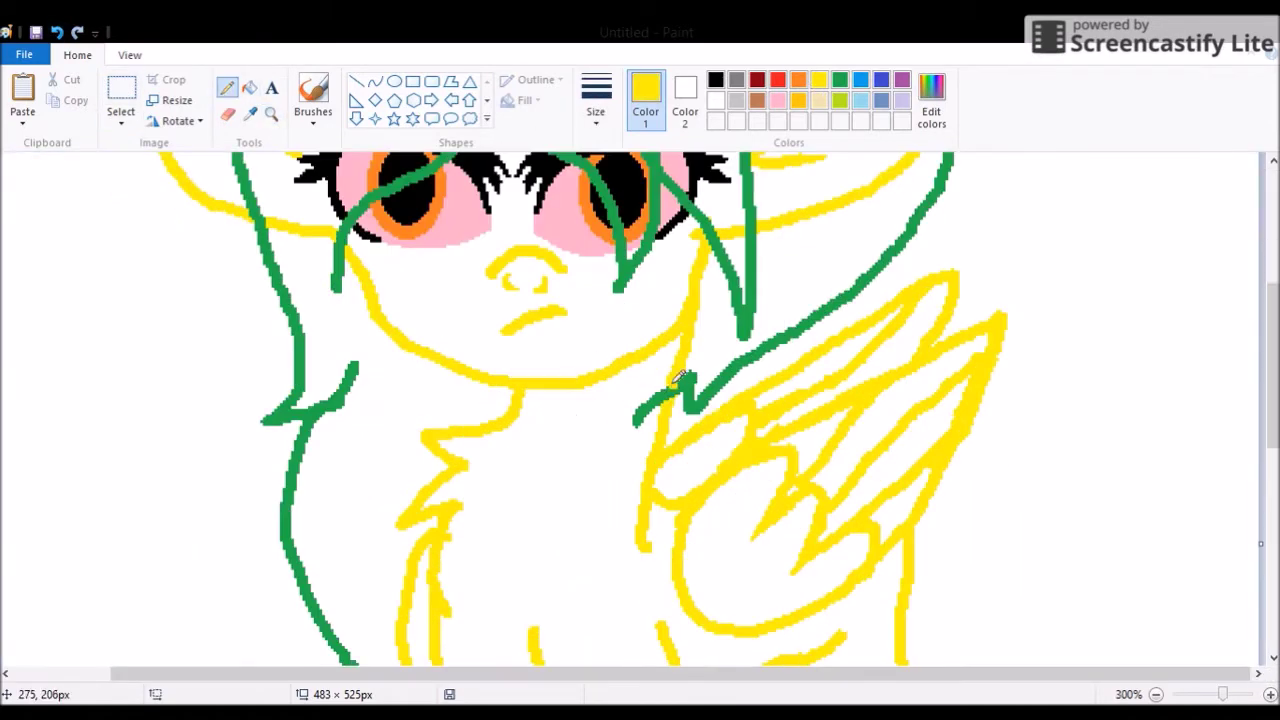
scroll(650, 393, up, 3)
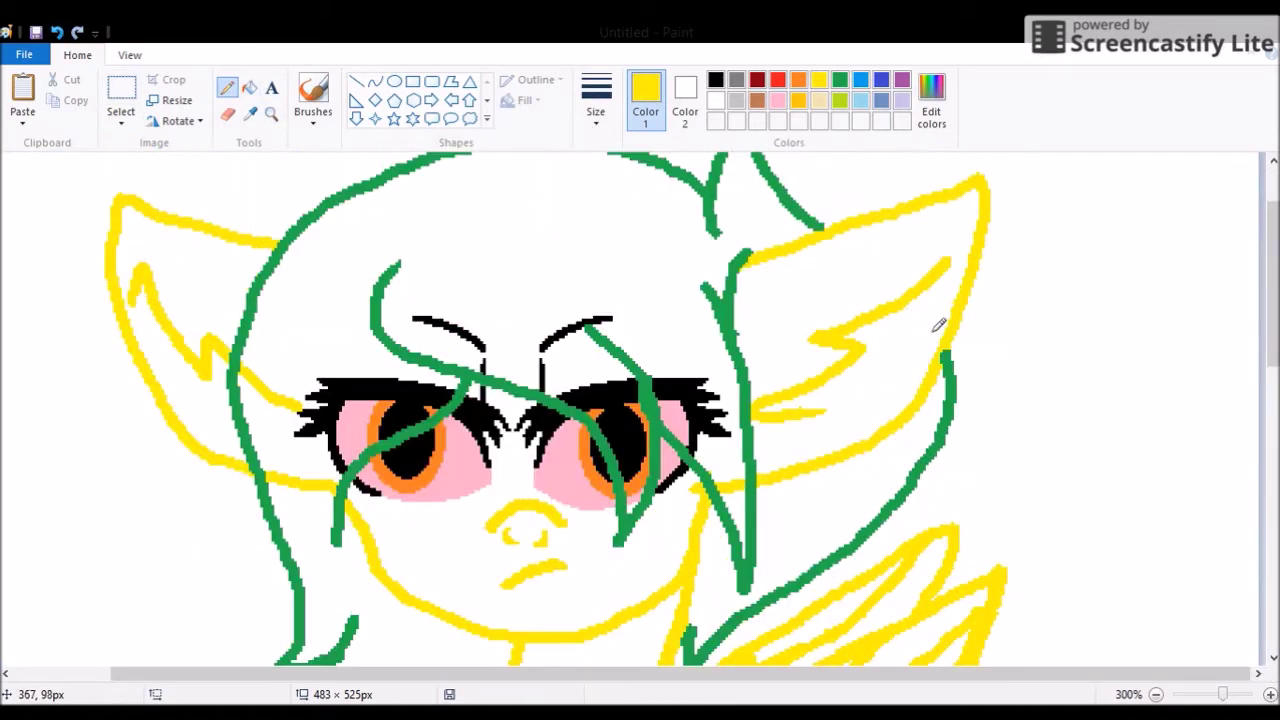
Try jagged lock ends beside the neck and a ponytail behind the far ear in green
scroll(869, 348, down, 3)
mouse_move(700, 283)
mouse_down()
mouse_move(648, 371)
mouse_move(638, 462)
mouse_move(738, 372)
mouse_move(691, 407)
mouse_up()
scroll(677, 420, down, 2)
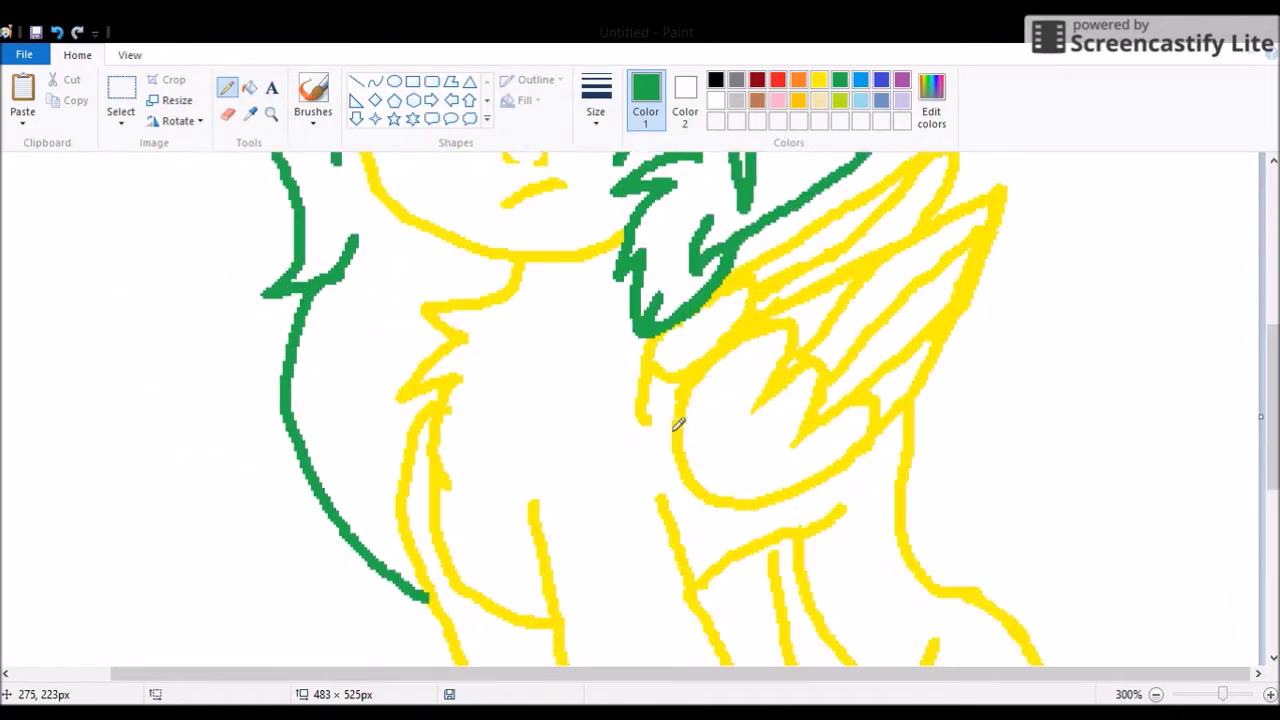
click(271, 113)
right_click(337, 297)
mouse_move(600, 250)
mouse_down()
mouse_move(837, 243)
mouse_move(690, 405)
mouse_up()
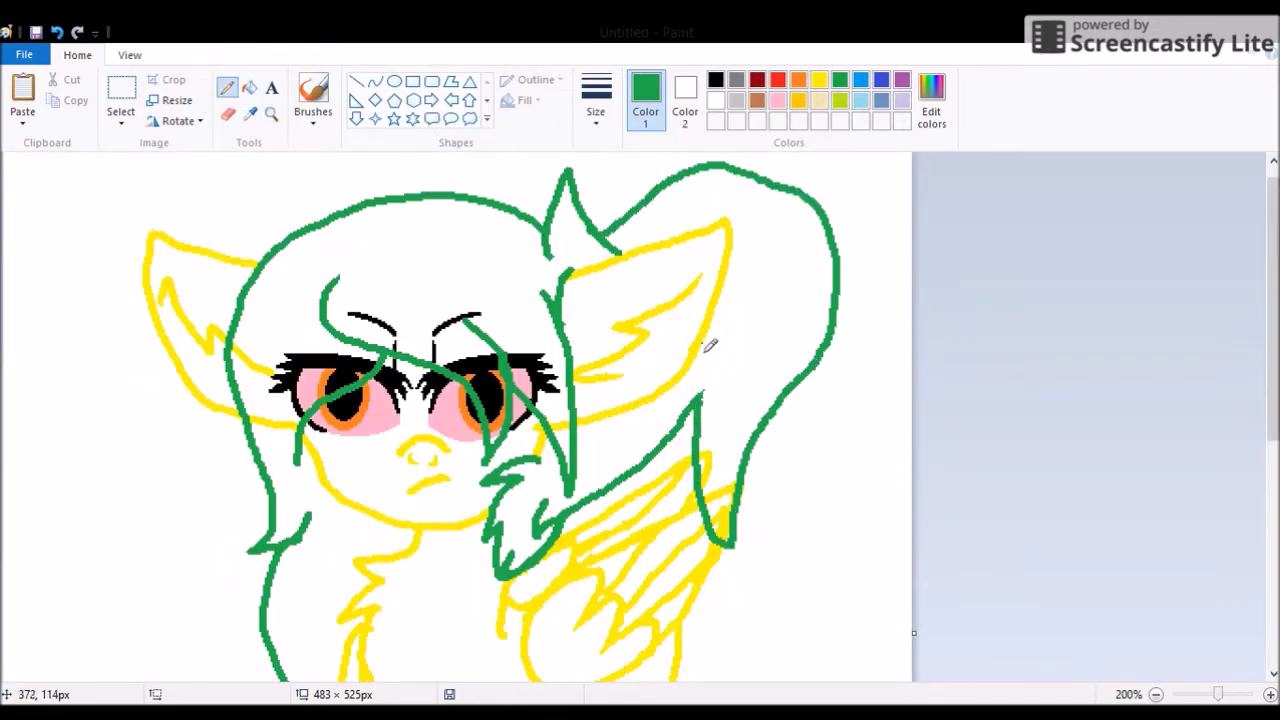
Undo the ponytail and the lock strokes behind the far ear
click(57, 32)
click(57, 32)
click(57, 32)
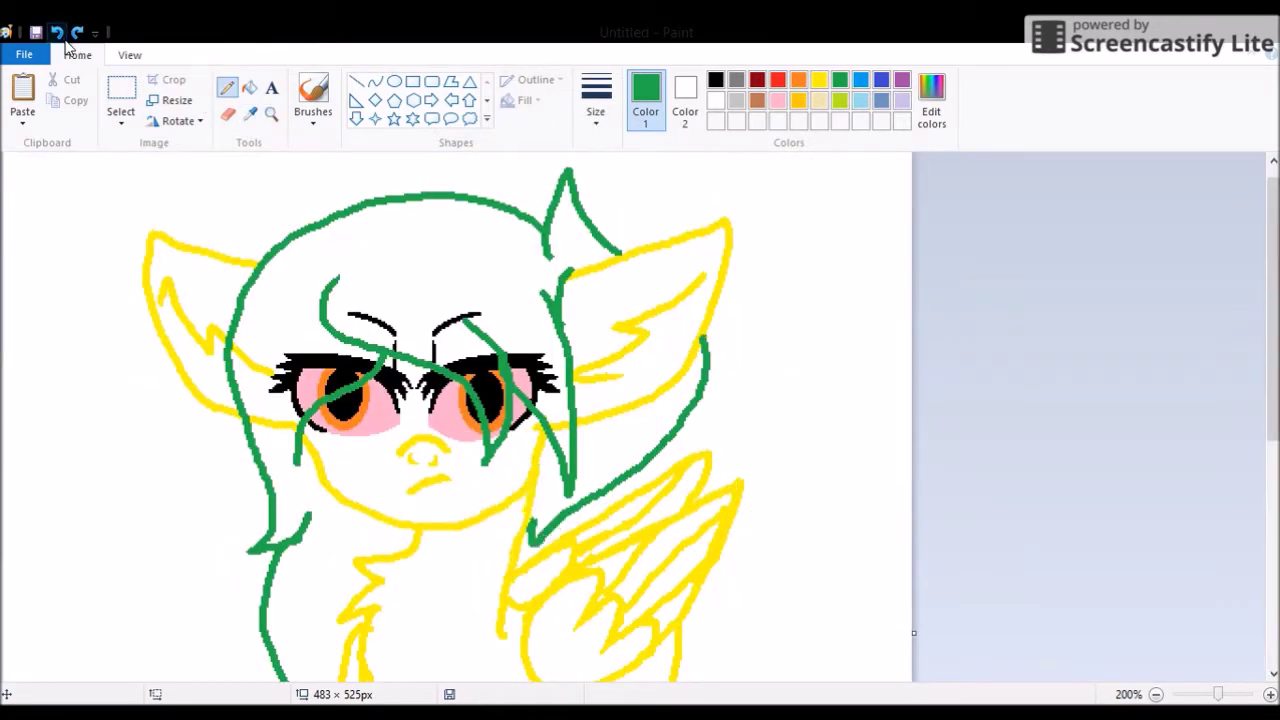
click(57, 32)
Draw a green ponytail hanging behind the far ear and a jagged lock beside the neck, clearing the yellow inside it
mouse_move(605, 250)
mouse_down()
mouse_move(670, 490)
mouse_move(612, 408)
mouse_up()
scroll(612, 408, down, 2)
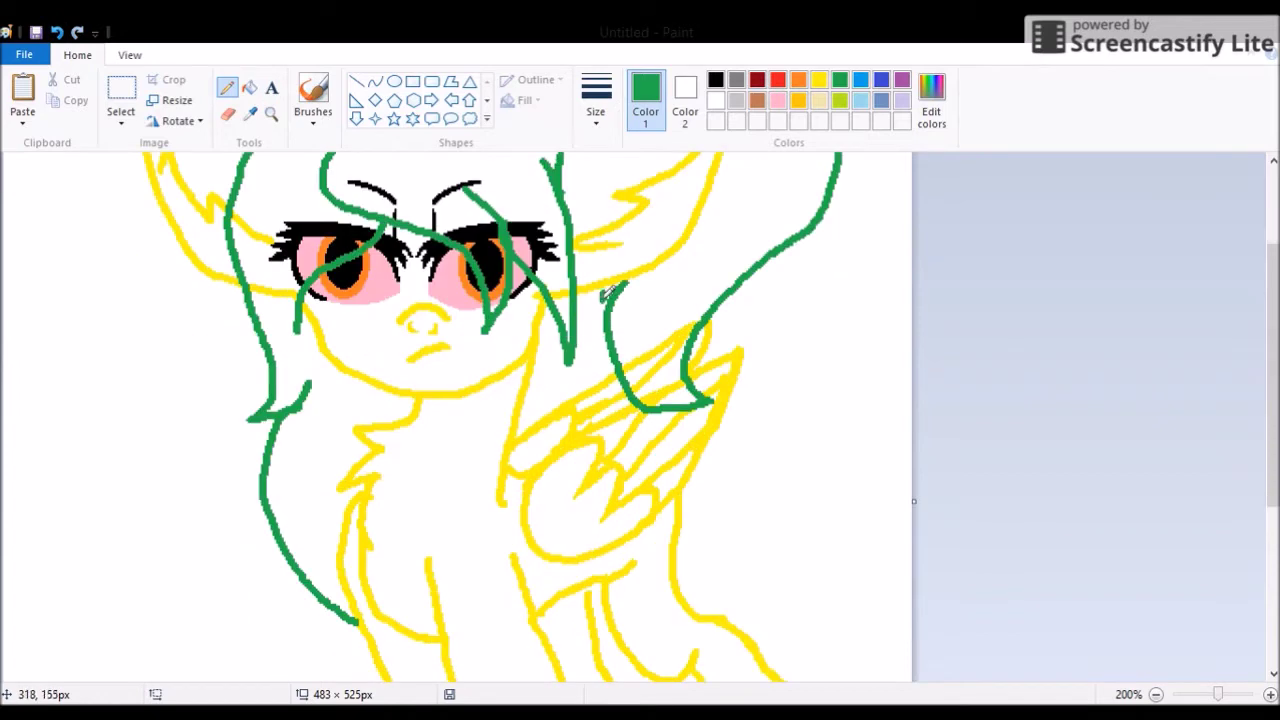
drag(605, 293, 510, 450)
mouse_move(540, 341)
mouse_down()
mouse_move(465, 443)
mouse_move(500, 474)
mouse_up()
click(249, 87)
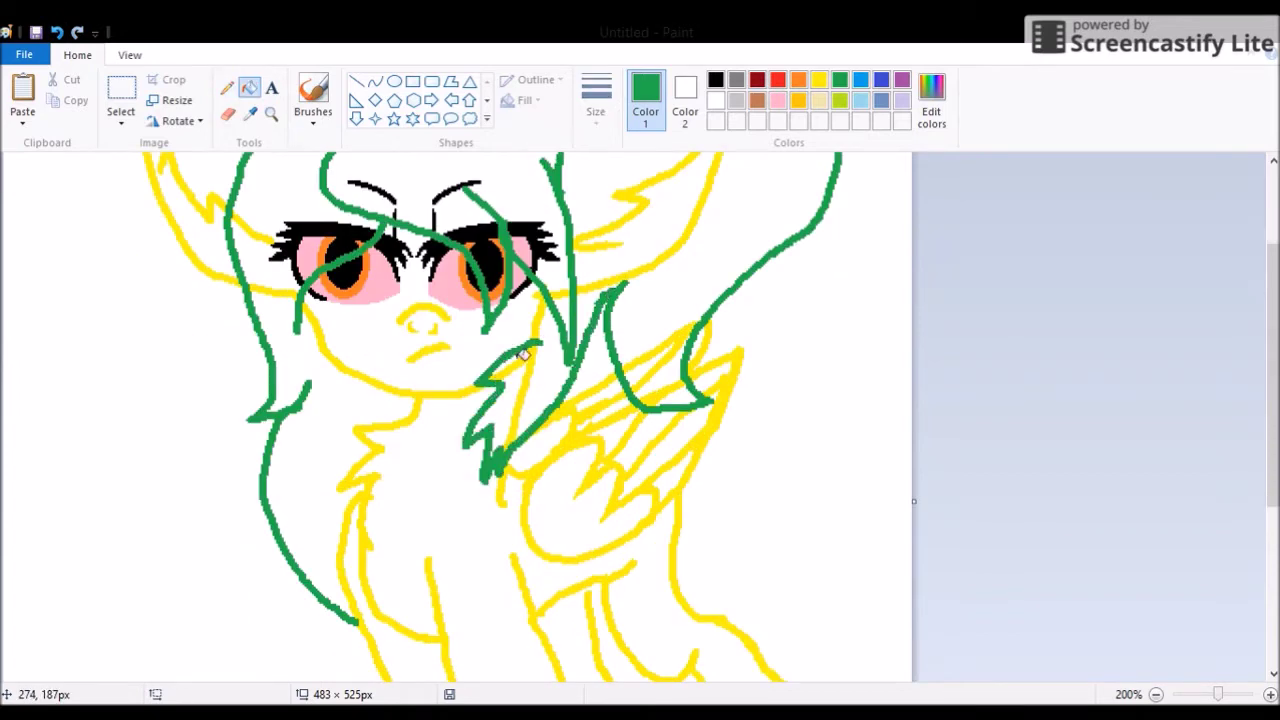
scroll(277, 363, up, 2)
scroll(380, 380, down, 3)
scroll(689, 330, down, 1)
Try a long green tail curling at its end behind the rump
click(228, 87)
mouse_move(352, 350)
mouse_down()
mouse_move(457, 366)
mouse_move(490, 466)
mouse_up()
drag(551, 403, 633, 403)
drag(505, 442, 378, 588)
key(ctrl+z)
key(ctrl+z)
key(ctrl+z)
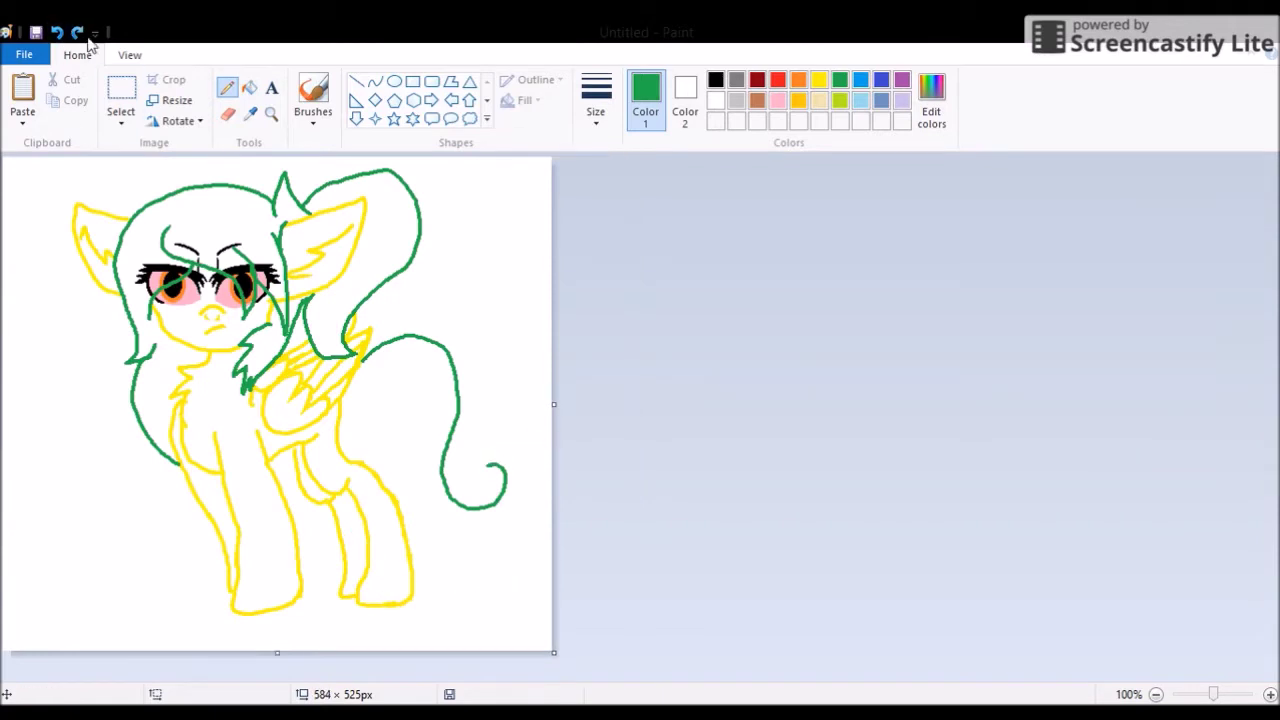
Try a wider green tail with flicked tips along its edge and undo it
mouse_move(352, 372)
mouse_down()
mouse_move(383, 362)
mouse_move(538, 449)
mouse_up()
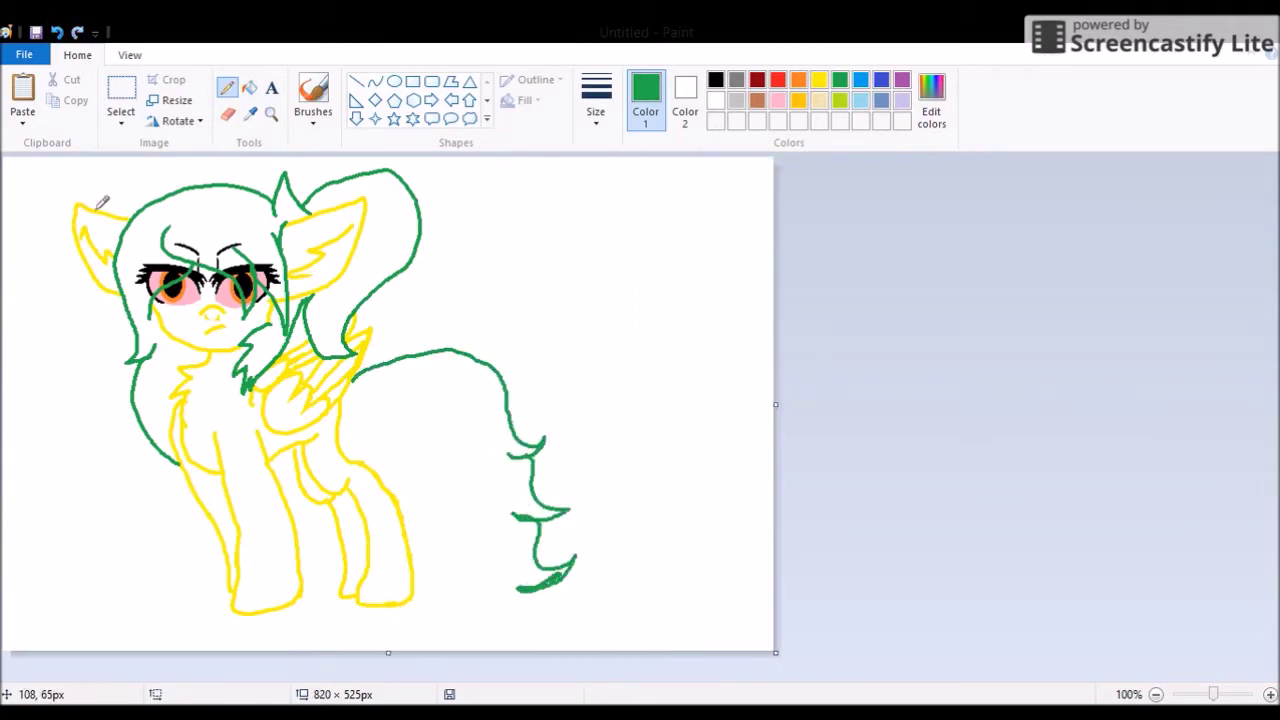
click(57, 31)
click(57, 31)
drag(365, 350, 370, 545)
key(ctrl+z)
mouse_move(368, 355)
mouse_down()
mouse_move(470, 540)
mouse_move(443, 343)
mouse_move(470, 545)
mouse_up()
click(57, 31)
key(ctrl+z)
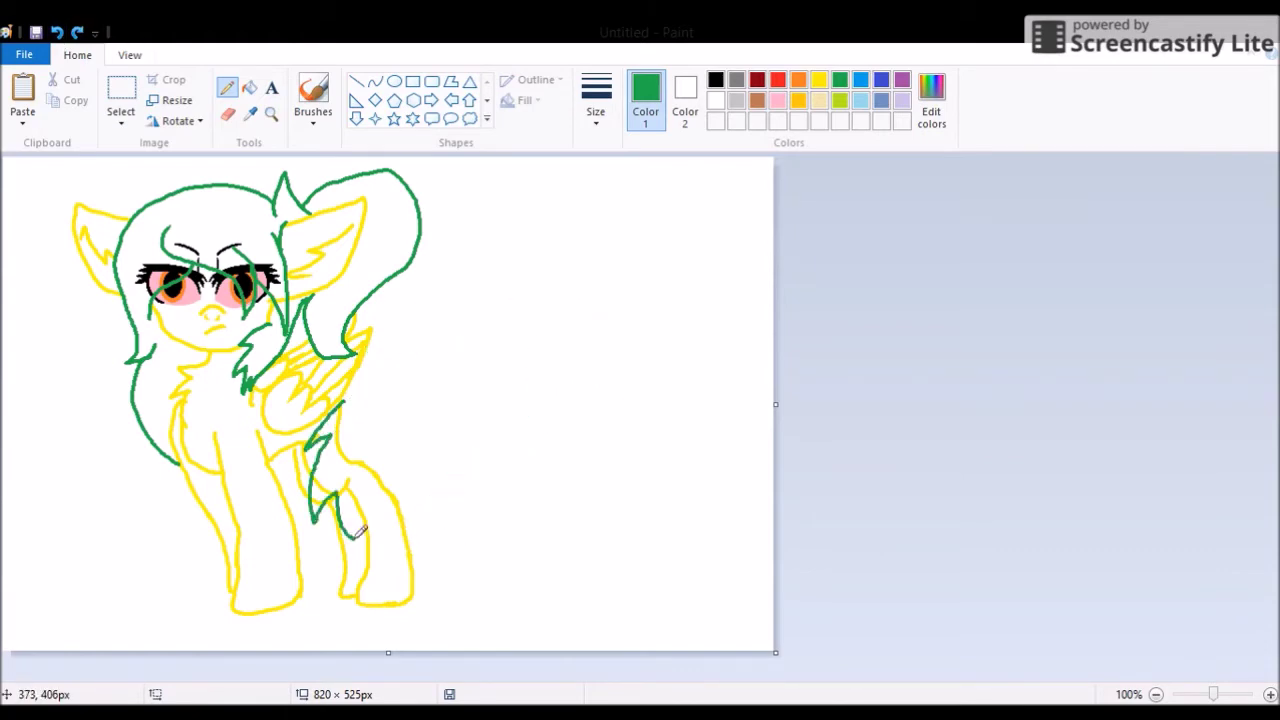
Draw the green tail with a jagged inner edge, a sweeping outer curve and a curled tip
drag(343, 488, 359, 544)
mouse_move(354, 370)
mouse_down()
mouse_move(454, 508)
mouse_move(490, 474)
mouse_up()
click(268, 108)
click(452, 504)
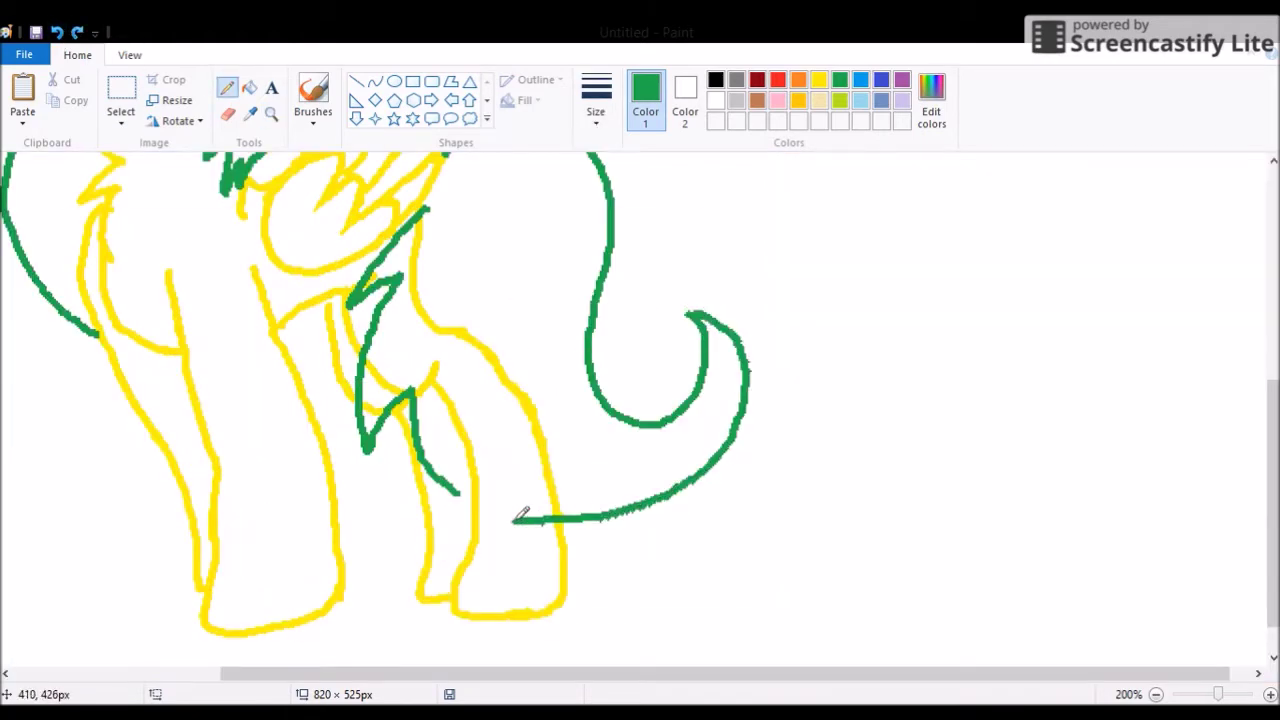
Erase the yellow rump and hind leg lines that lie inside the tail
scroll(531, 517, up, 3)
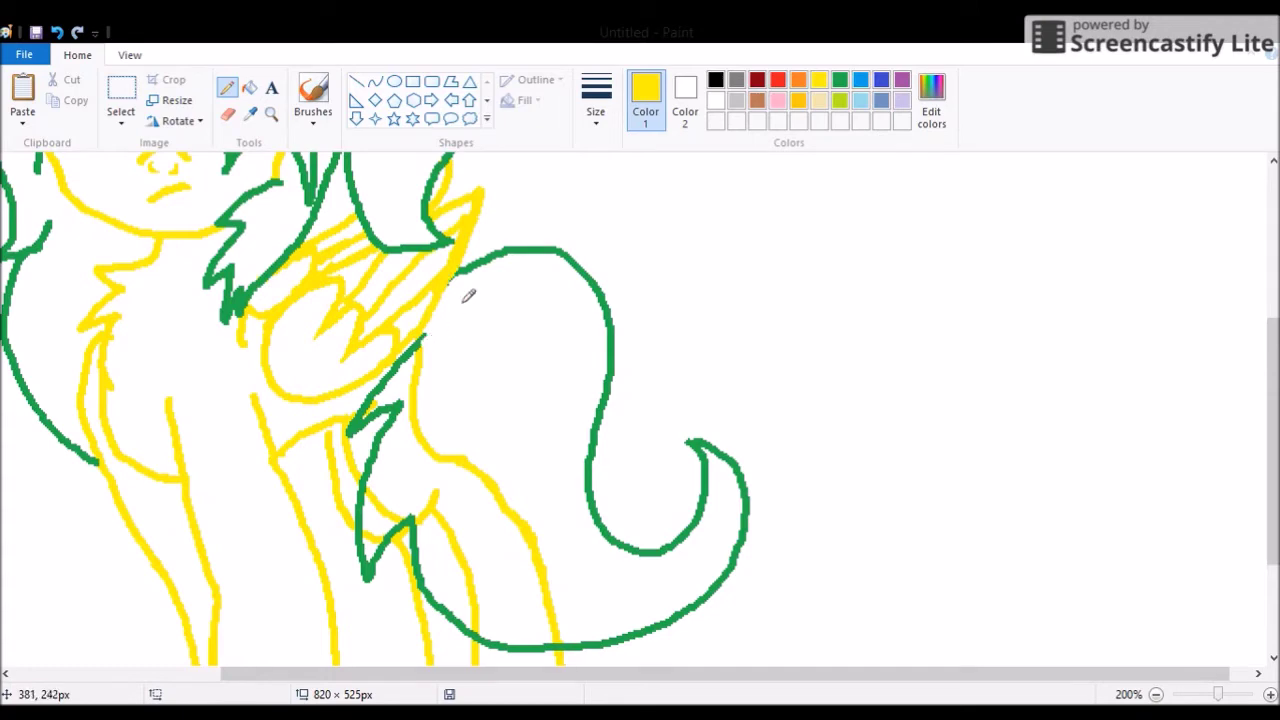
key(ctrl+z)
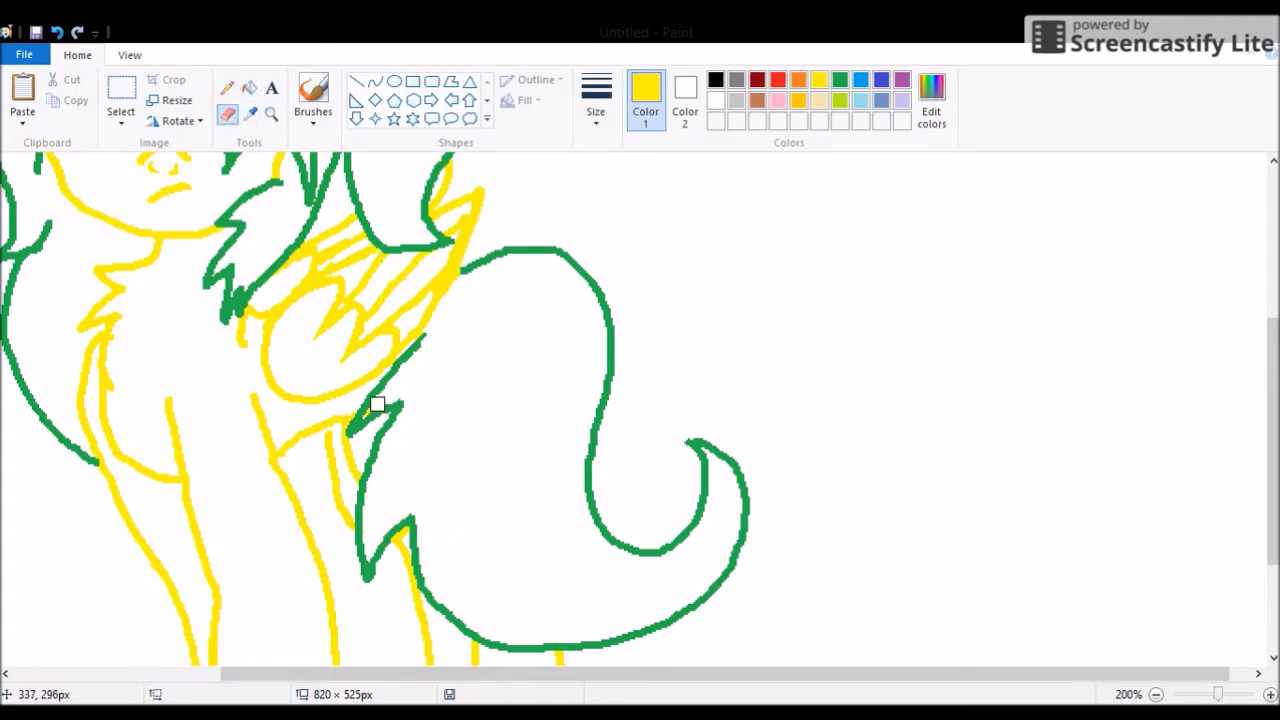
scroll(336, 418, down, 3)
Add thin green pointed tips to the lower spikes of the tail's jagged edge with the Curve tool
click(271, 113)
click(520, 400)
click(374, 80)
click(839, 80)
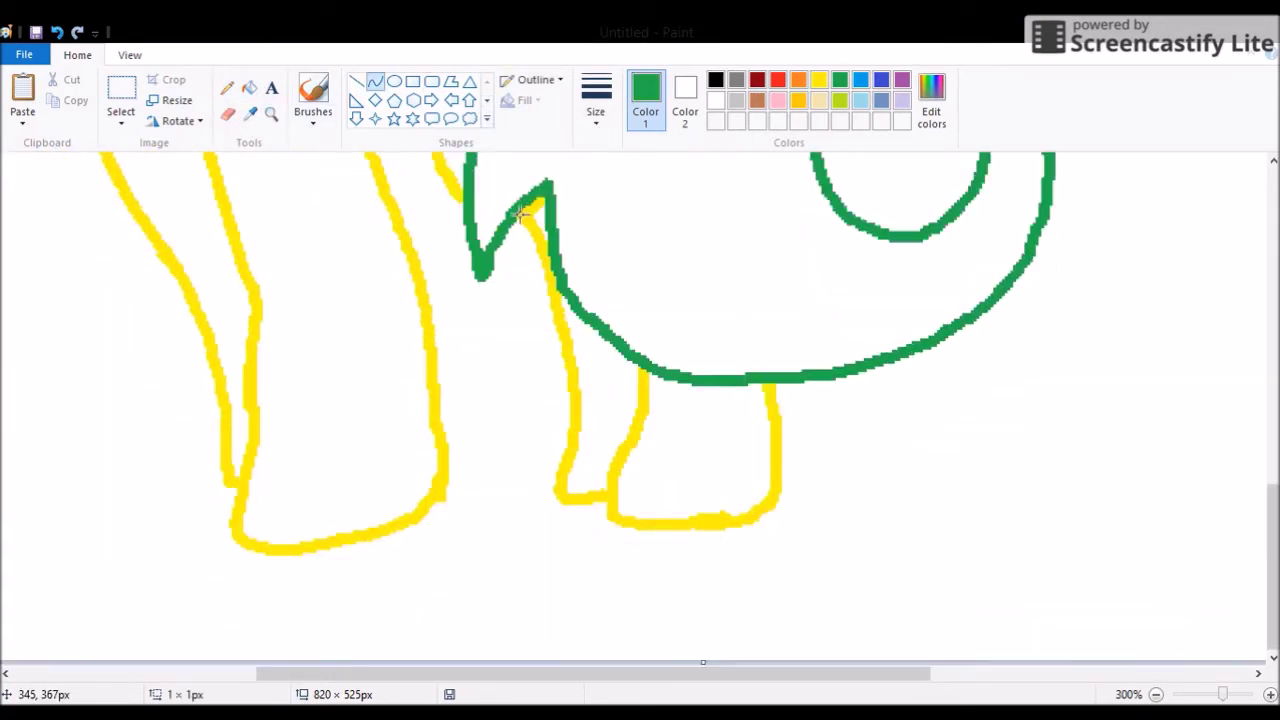
mouse_move(487, 313)
mouse_down()
mouse_move(480, 271)
mouse_move(503, 297)
mouse_up()
scroll(503, 297, up, 3)
drag(590, 266, 556, 300)
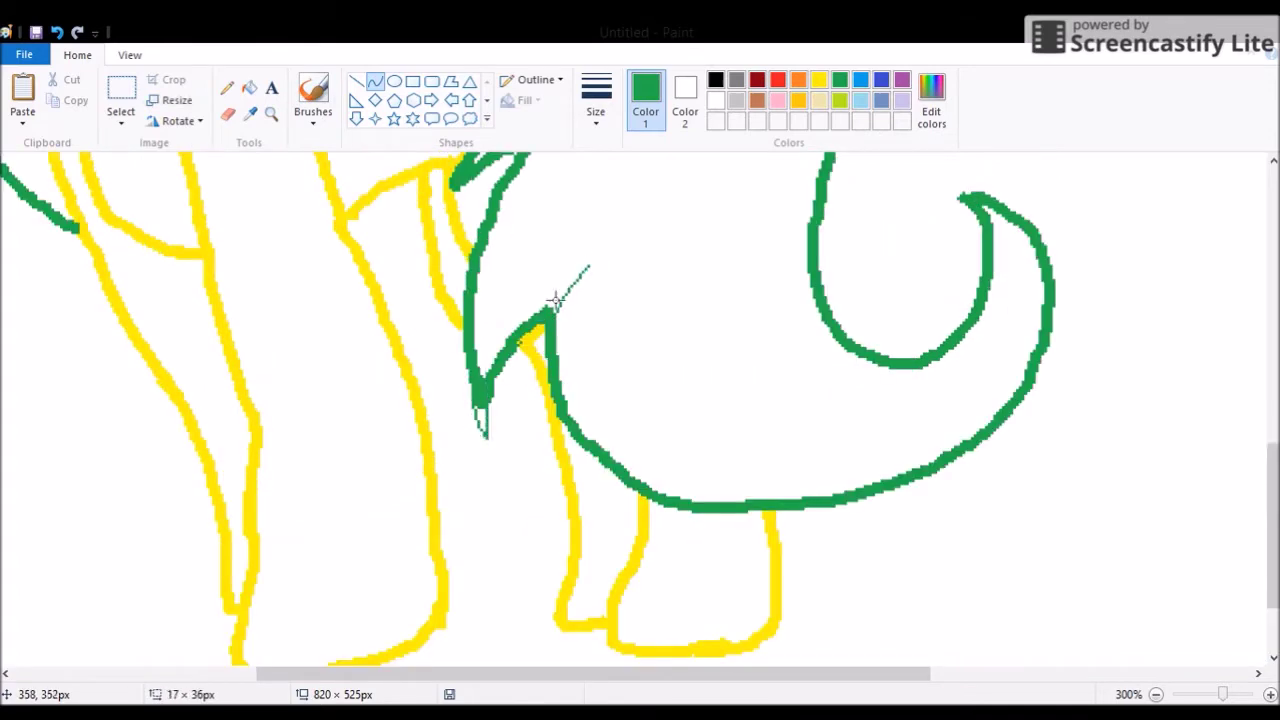
Add pointed curve tips to the tail's upper spike and to its curled end
scroll(530, 290, up, 3)
drag(578, 250, 531, 268)
scroll(488, 253, up, 3)
scroll(449, 586, down, 3)
drag(926, 290, 970, 338)
drag(1040, 378, 1000, 338)
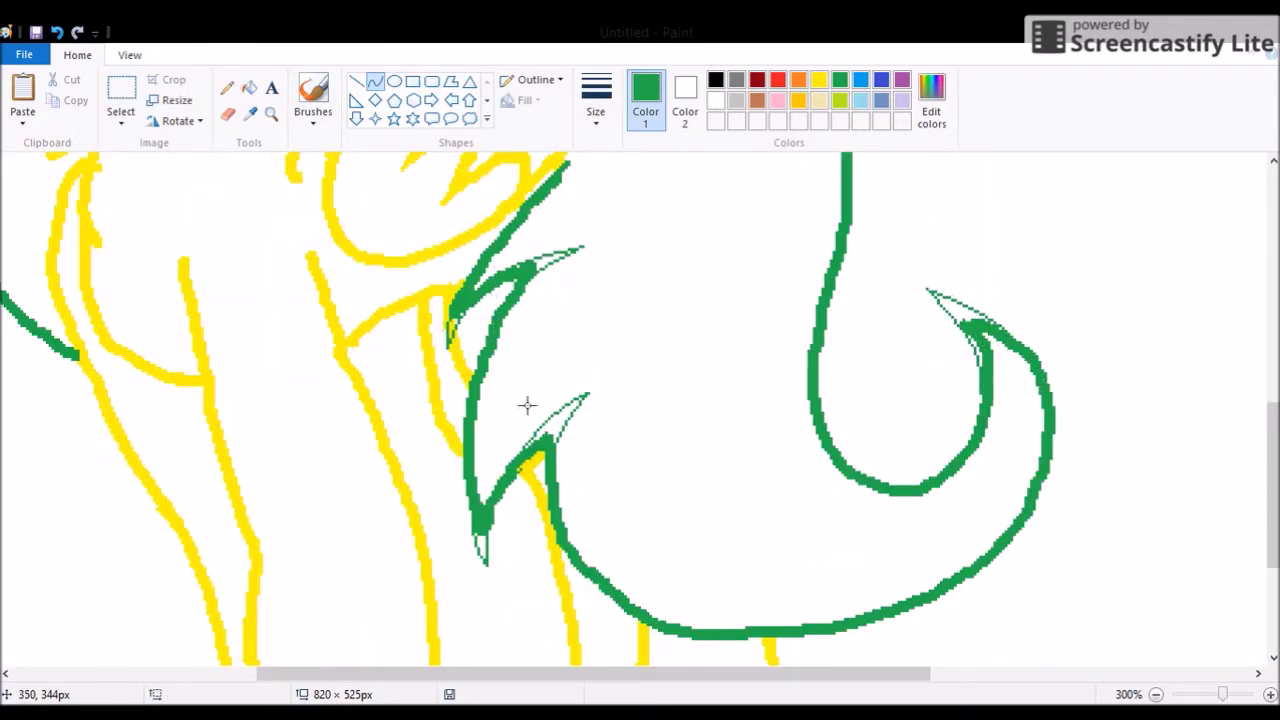
Sharpen the lower ends of the jagged lock beside the neck with thin green curves
scroll(526, 406, up, 6)
drag(300, 348, 292, 418)
drag(317, 316, 266, 352)
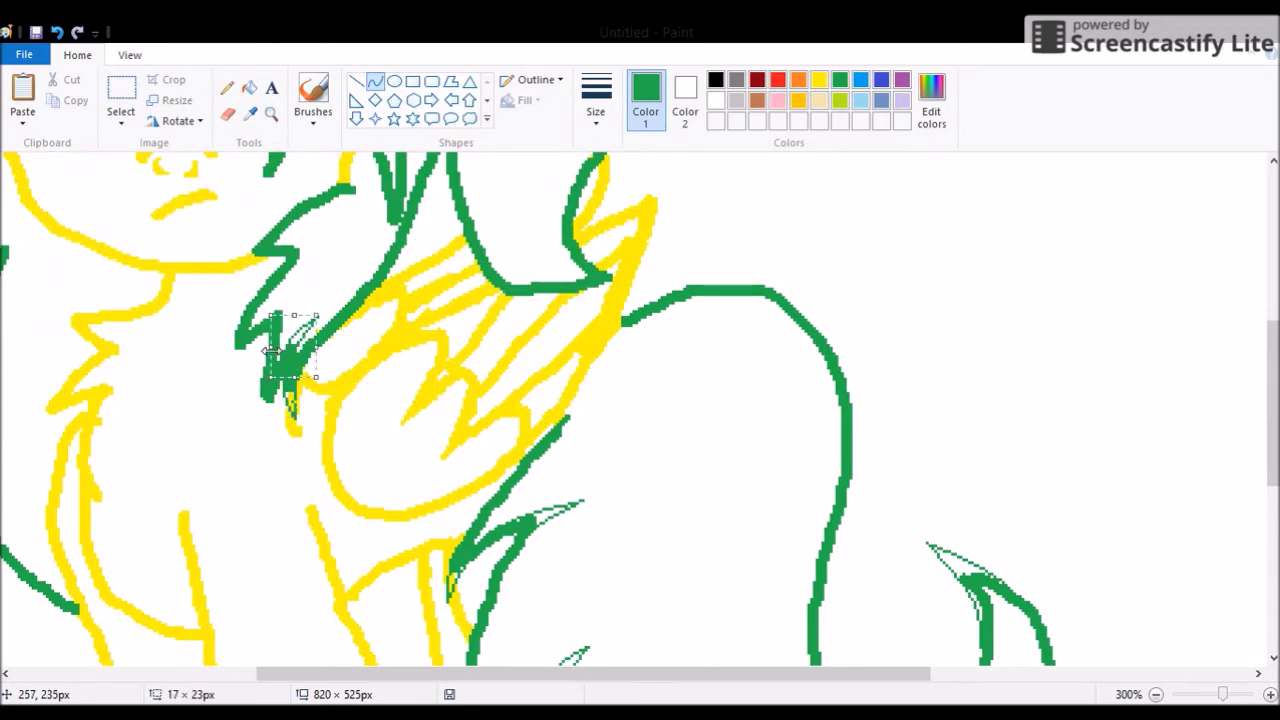
click(271, 113)
click(334, 330)
click(375, 81)
drag(476, 382, 450, 477)
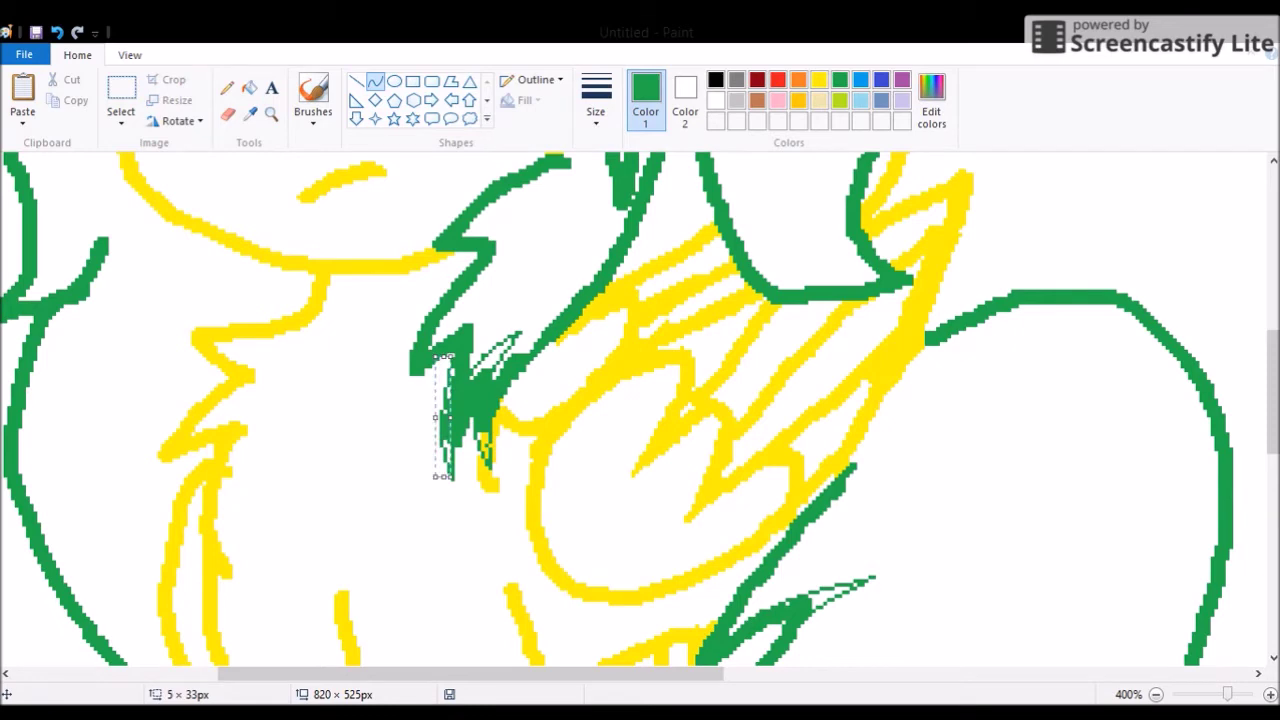
click(480, 322)
Add tapered curve tips to the neck lock's upper spikes and to the fringe strand ending by the cheek
drag(456, 404, 430, 302)
scroll(397, 364, up, 1)
mouse_move(437, 375)
mouse_down()
mouse_move(537, 342)
mouse_move(422, 384)
mouse_up()
scroll(500, 400, up, 1)
drag(598, 423, 552, 417)
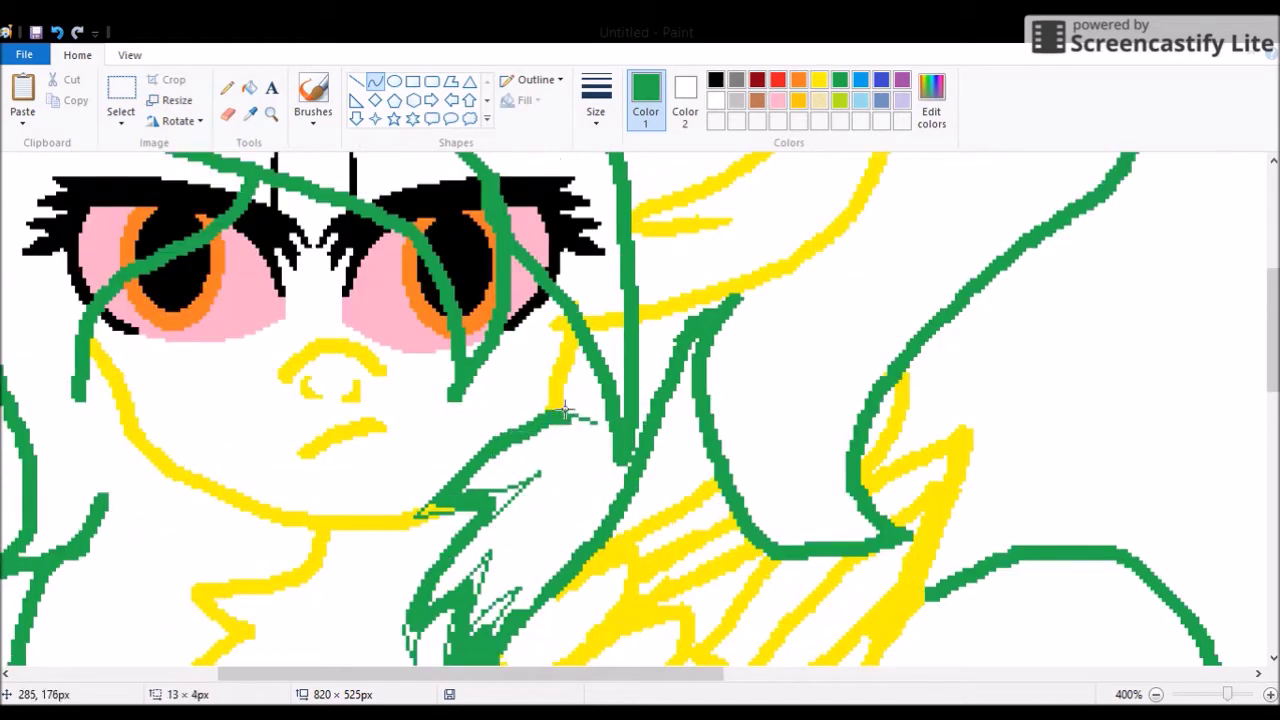
drag(628, 470, 612, 435)
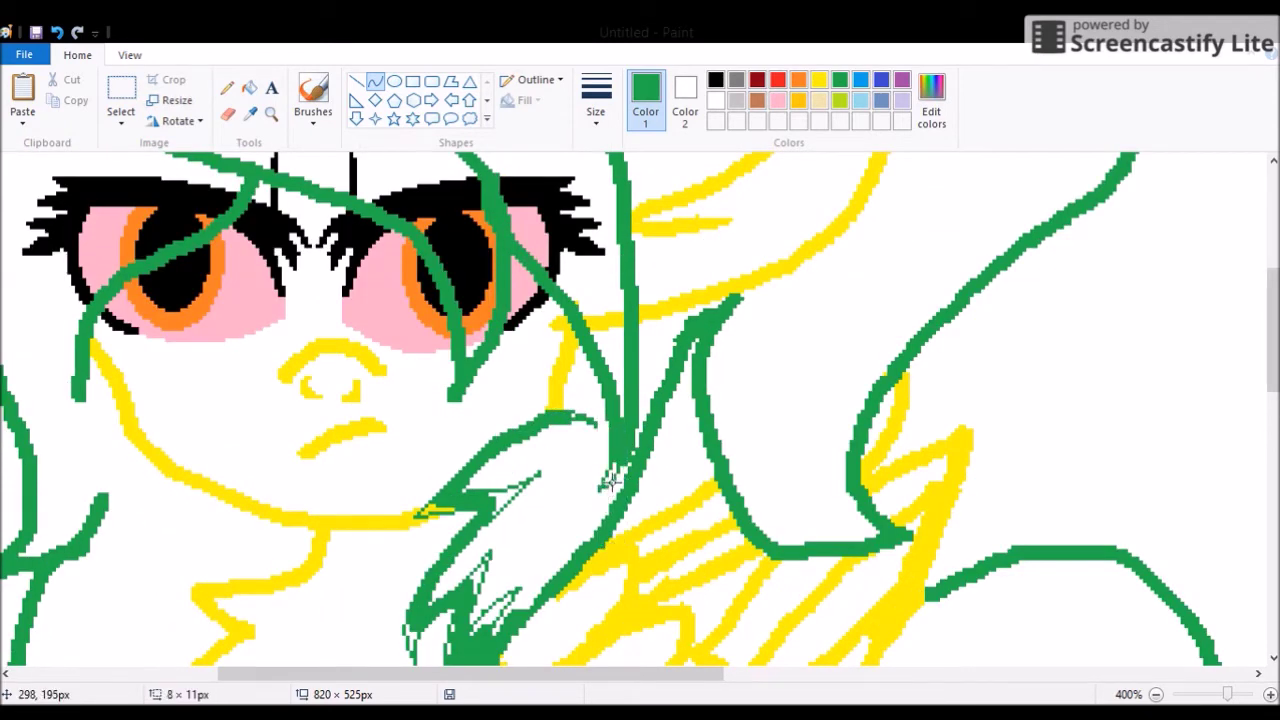
Add tapered green curve tips to the mane strands beside the large ear and to the spike on top of the head
scroll(670, 470, up, 1)
scroll(750, 425, up, 1)
mouse_move(600, 342)
mouse_down()
mouse_move(533, 294)
mouse_move(583, 310)
mouse_up()
scroll(587, 278, up, 1)
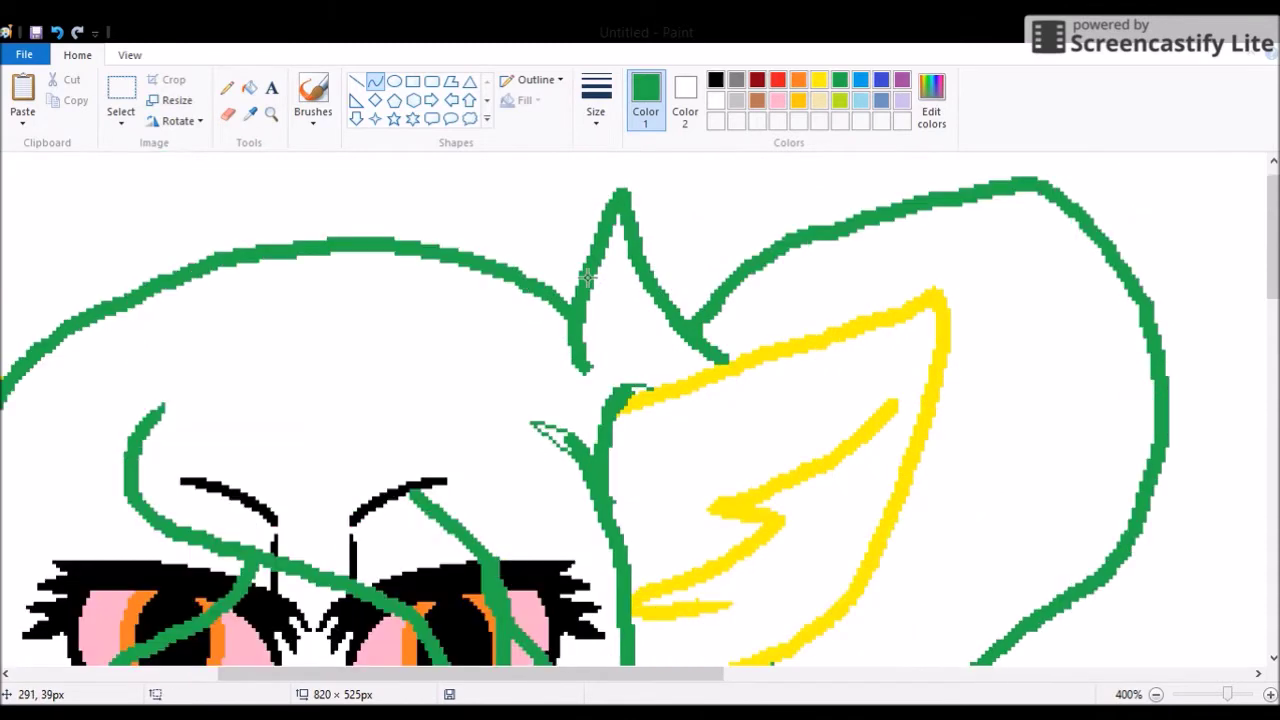
drag(587, 382, 560, 316)
scroll(600, 300, up, 1)
mouse_move(626, 222)
mouse_down()
mouse_move(614, 206)
mouse_move(634, 187)
mouse_up()
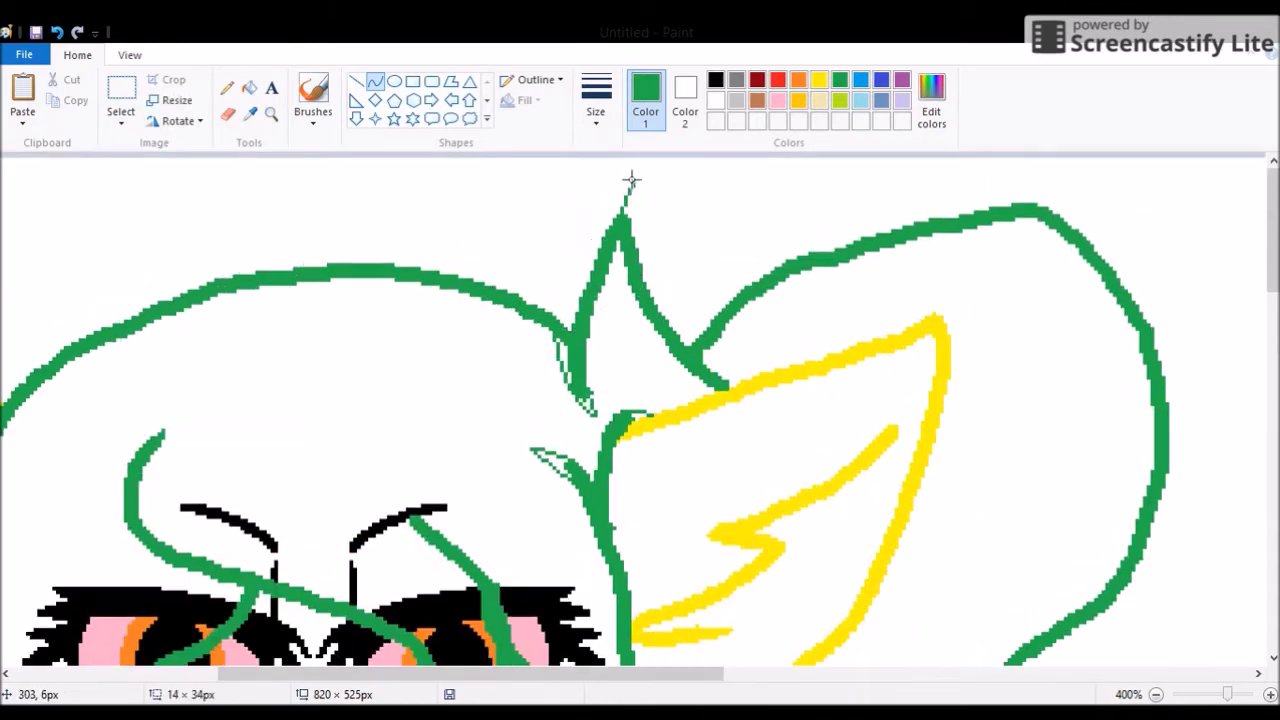
Sharpen the fringe's upper ends above the brows and its lower ends over the cheeks with thin green curves
scroll(257, 482, down, 1)
click(398, 381)
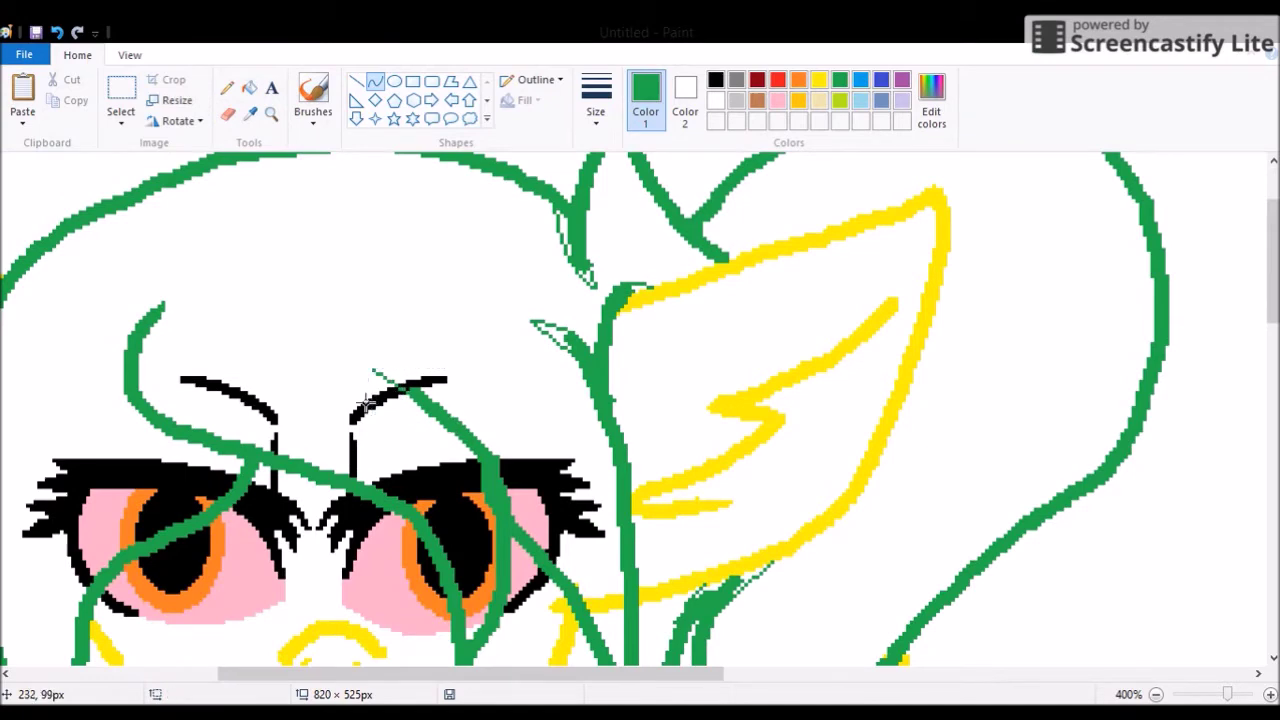
drag(445, 400, 412, 388)
drag(142, 345, 202, 296)
scroll(434, 400, down, 2)
mouse_move(434, 400)
mouse_down()
mouse_move(429, 451)
mouse_move(462, 414)
mouse_up()
mouse_move(98, 402)
mouse_down()
mouse_move(88, 468)
mouse_move(70, 430)
mouse_move(62, 450)
mouse_up()
Add pointed curve tips to both ends of the short side lock hanging beside the face
scroll(43, 517, down, 1)
scroll(43, 517, left, 2)
drag(297, 346, 252, 452)
drag(259, 381, 251, 453)
drag(204, 418, 175, 457)
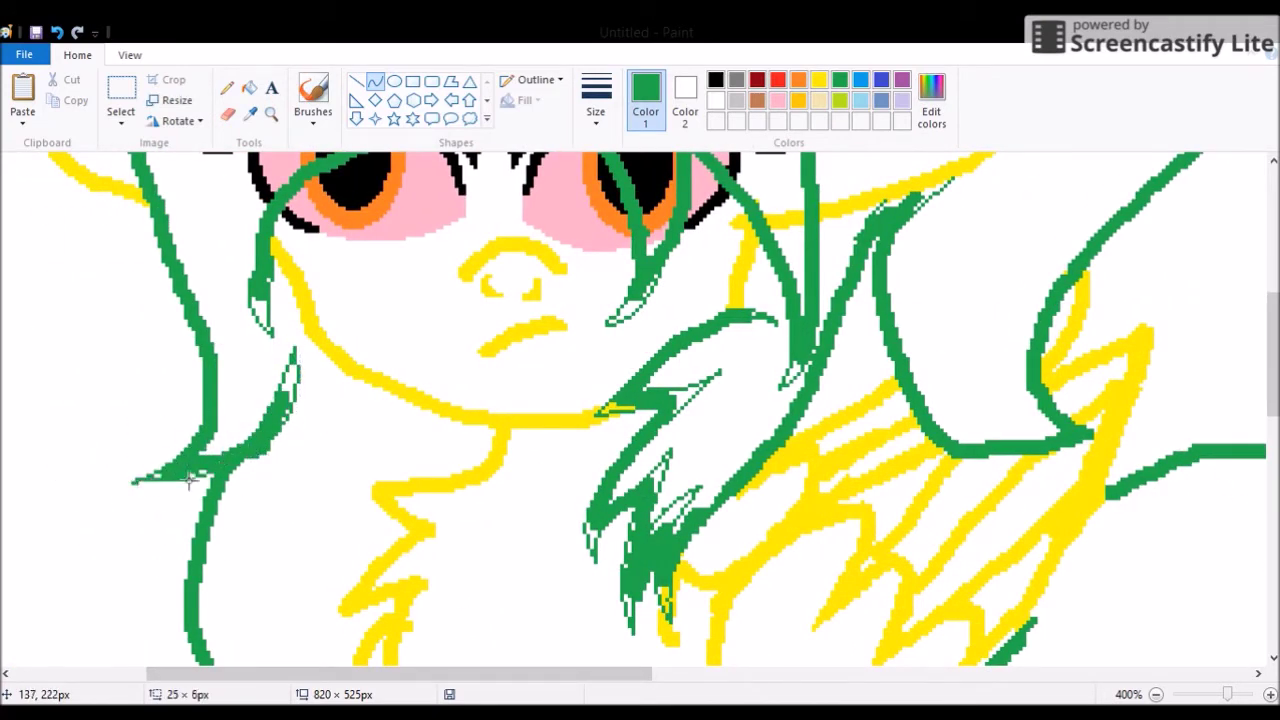
Sharpen the lower end of the long front mane section and the end of the ponytail with green curves
scroll(189, 480, down, 4)
drag(400, 400, 366, 396)
scroll(1035, 392, up, 4)
drag(1035, 392, 1137, 423)
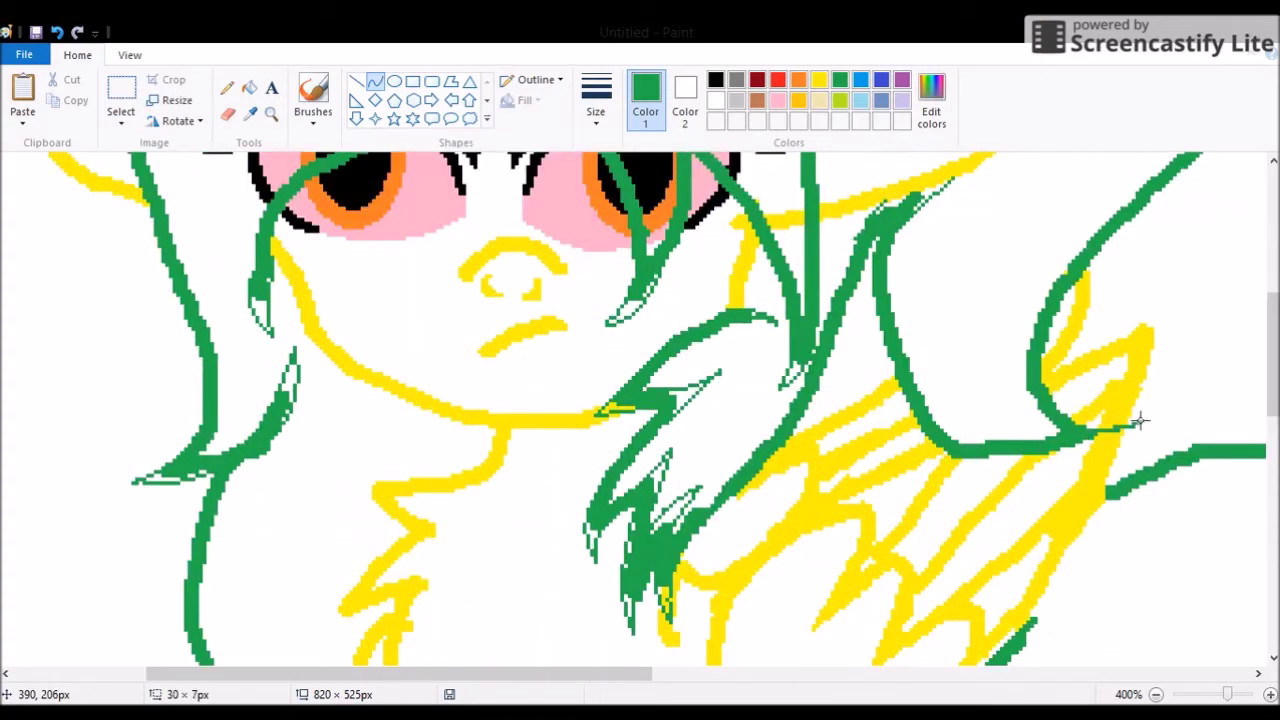
Fill the outlined tip at the tail's curled end with green, ready to close remaining white gaps with the Pencil
scroll(674, 337, up, 4)
click(271, 113)
right_click(247, 208)
click(438, 456)
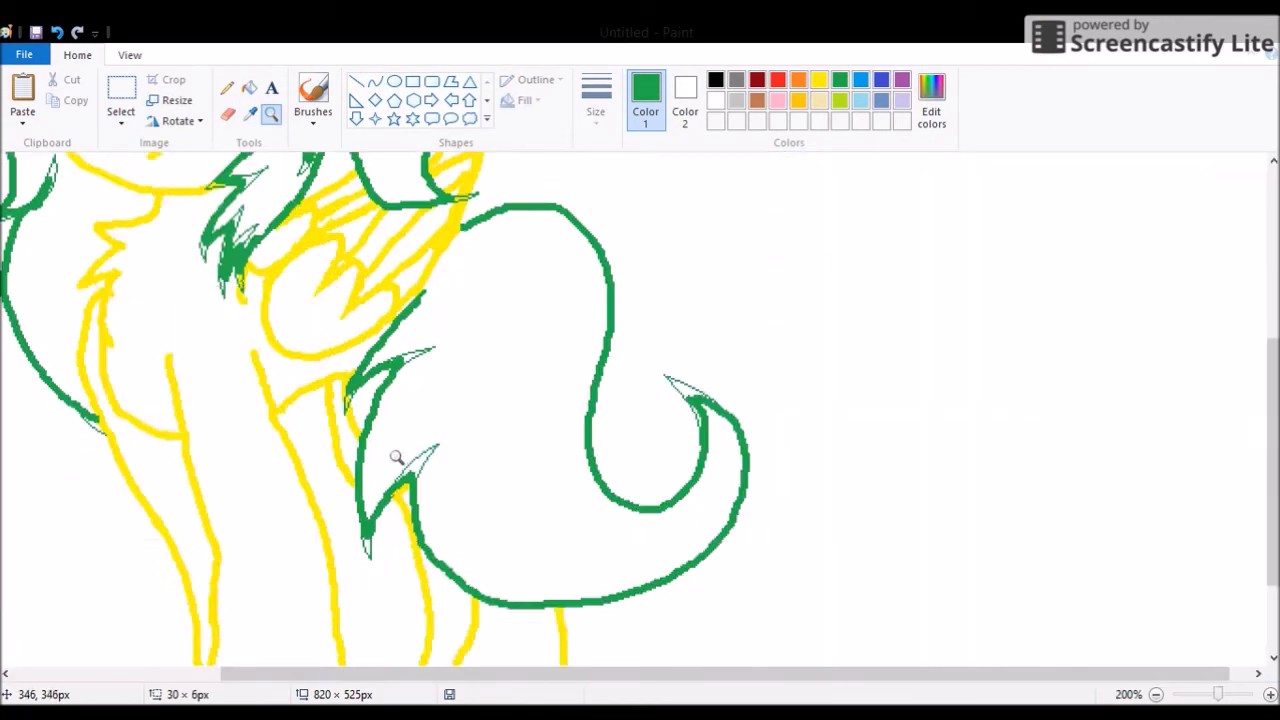
click(830, 423)
click(249, 87)
click(334, 331)
key(ctrl+z)
click(228, 113)
key(alt+h)
key(p)
key(1)
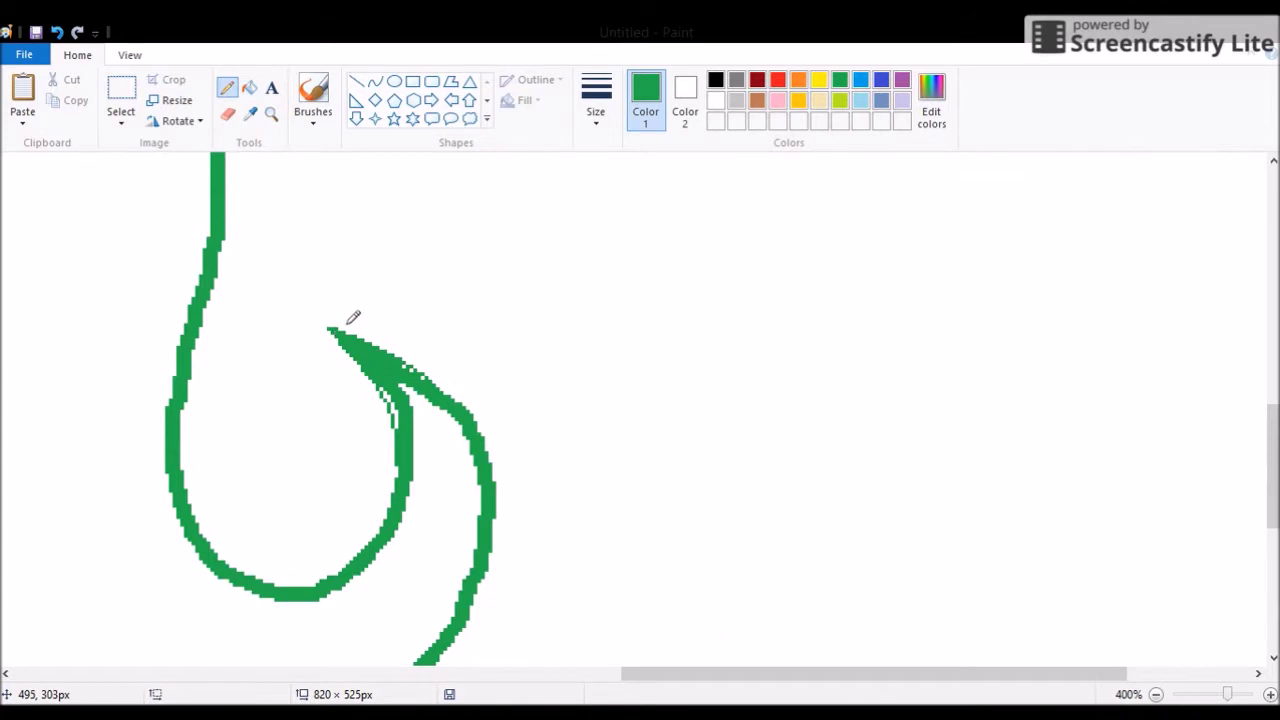
Fill the outlined tips of the spikes along the tail's jagged edge with green
scroll(405, 405, down, 2)
scroll(480, 232, up, 2)
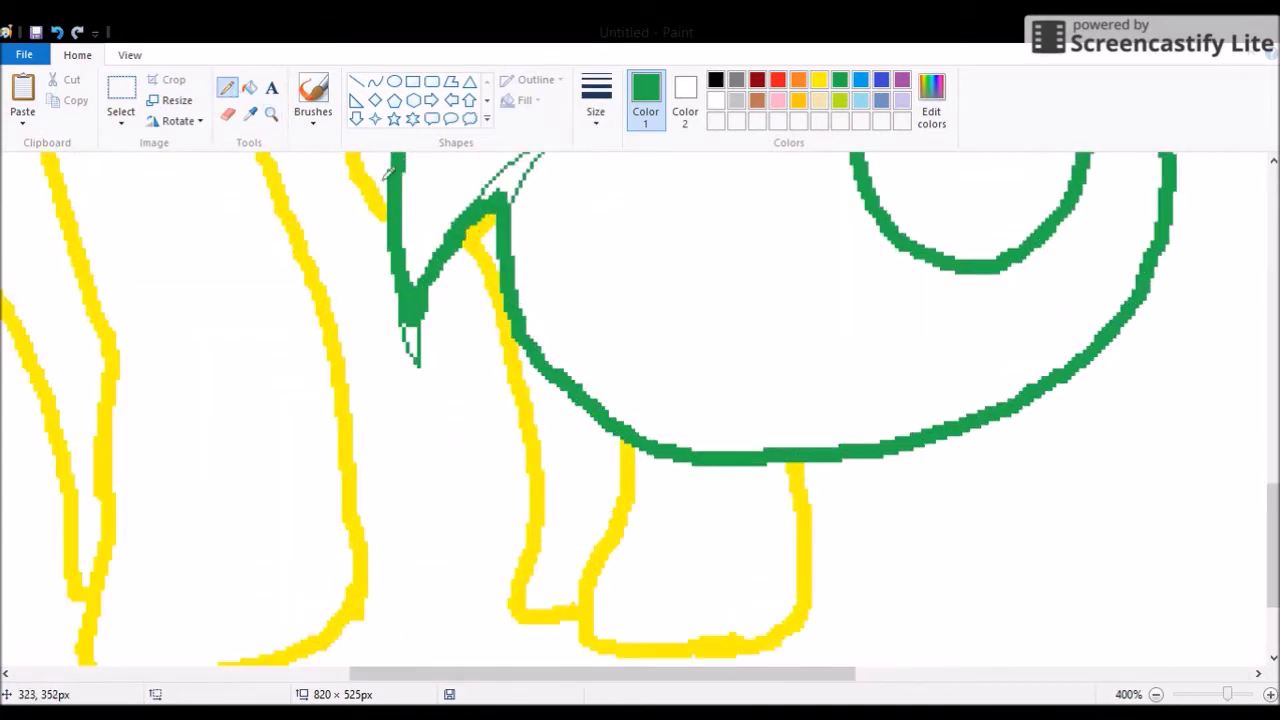
click(249, 87)
click(409, 335)
scroll(546, 396, up, 3)
click(546, 396)
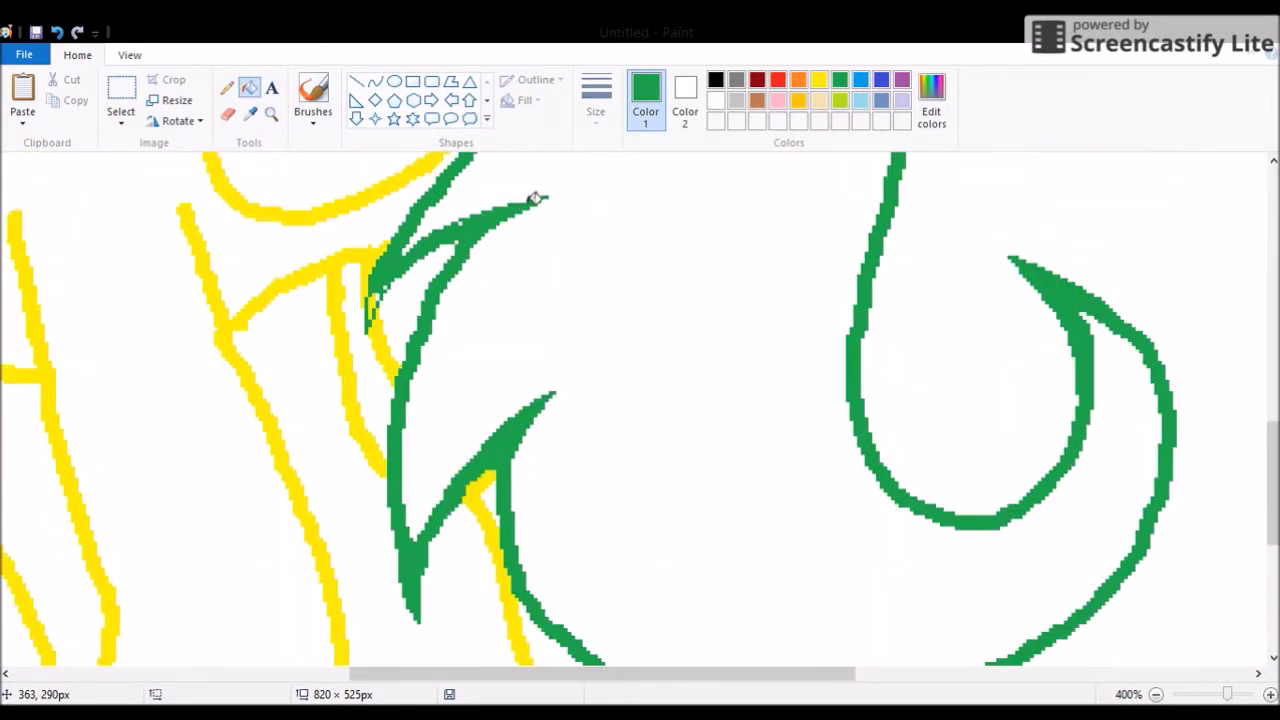
Fill the spiky tips of the neck lock and nearby mane strands with green, touching up gaps with the Pencil
scroll(603, 280, up, 3)
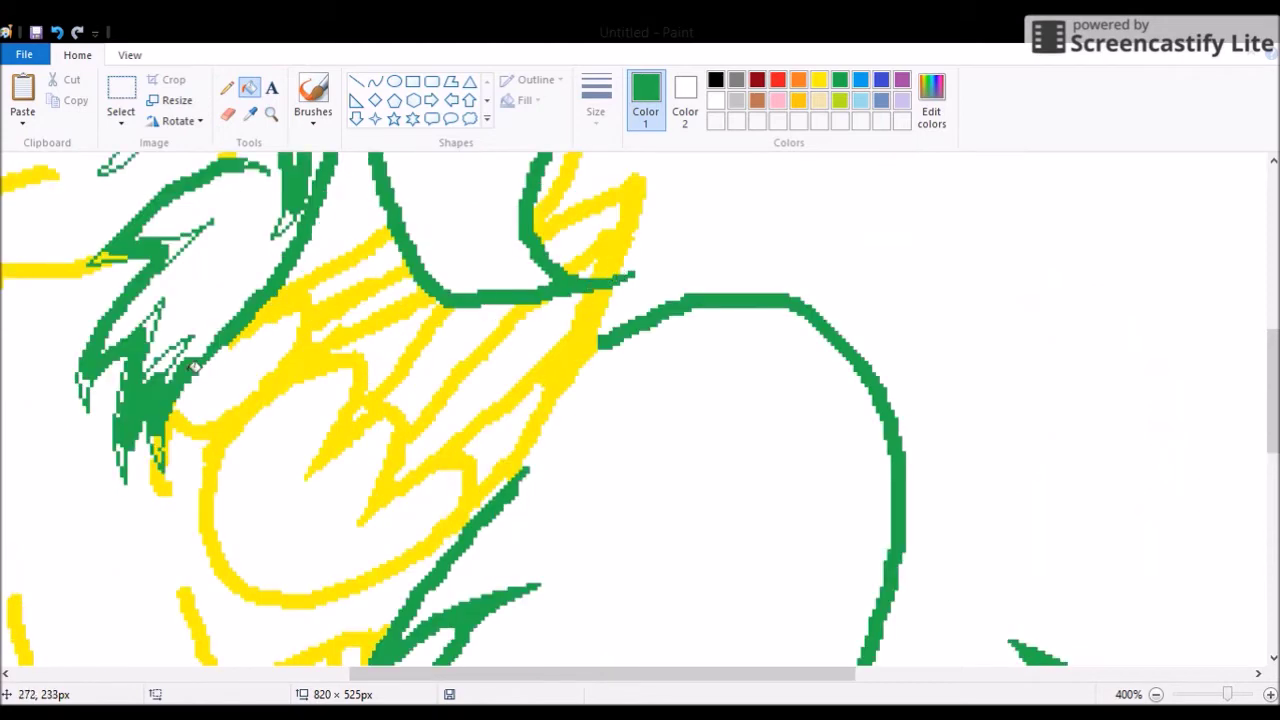
key(alt+h)
key(p)
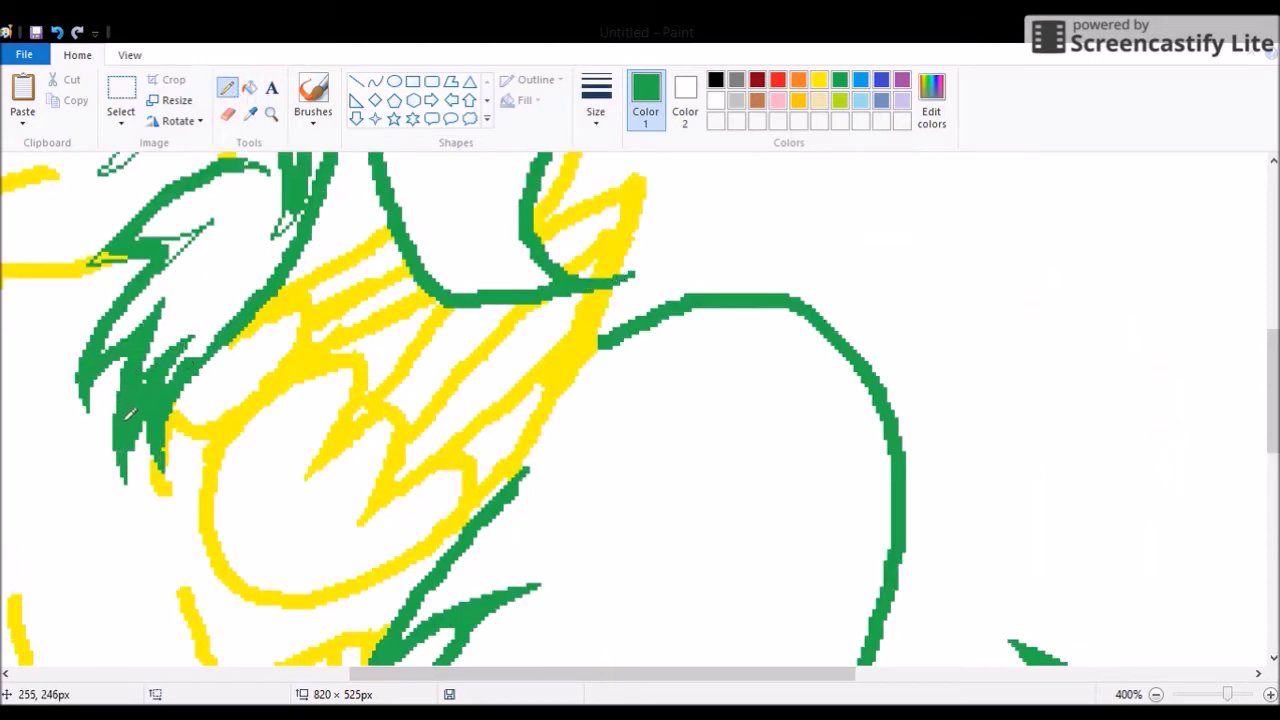
scroll(177, 370, up, 2)
key(alt+h)
key(f)
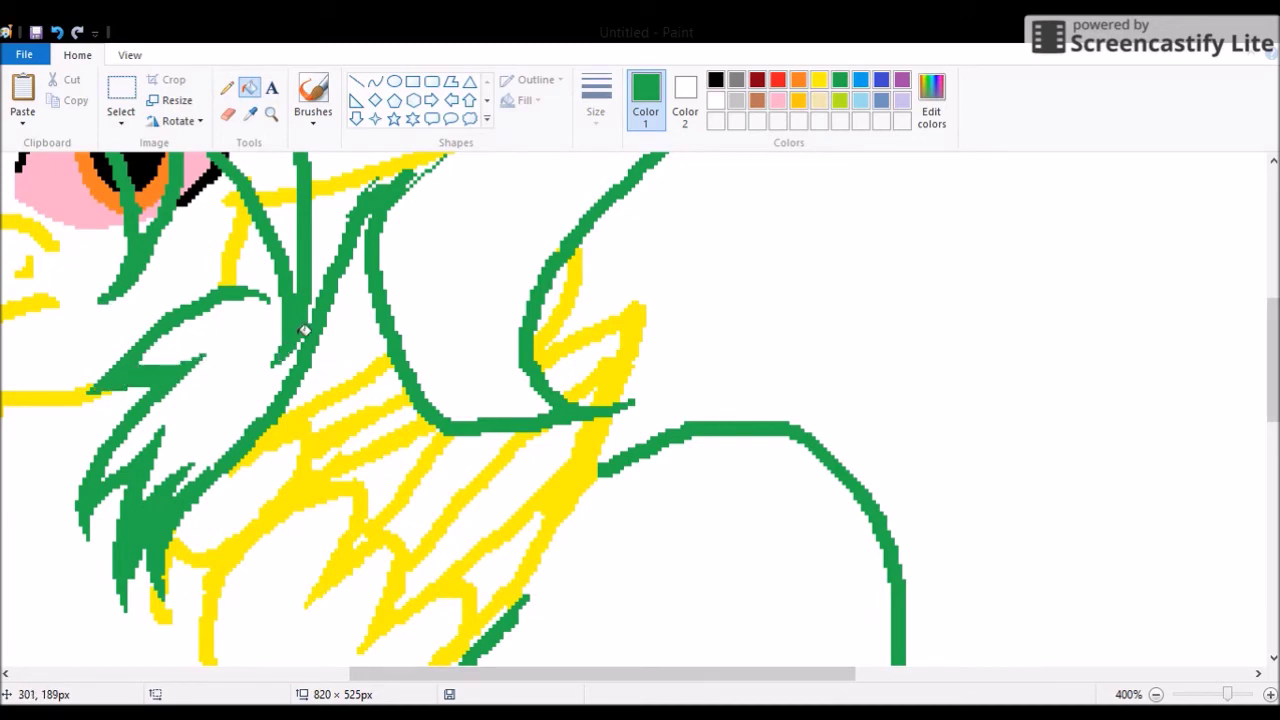
scroll(371, 300, up, 2)
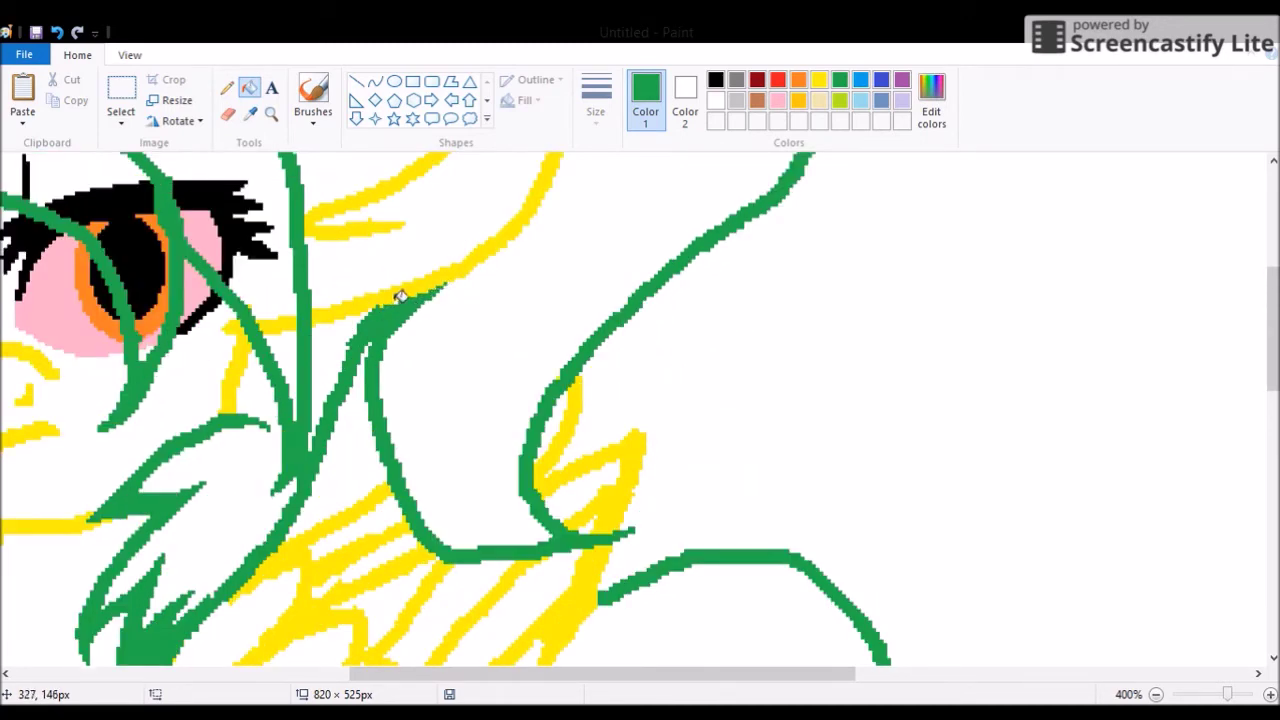
Fill the tips of the side lock, the fringe strands and the upper mane spikes near the ear with green
scroll(400, 296, down, 4)
scroll(400, 296, left, 6)
click(1000, 500)
key(ctrl+z)
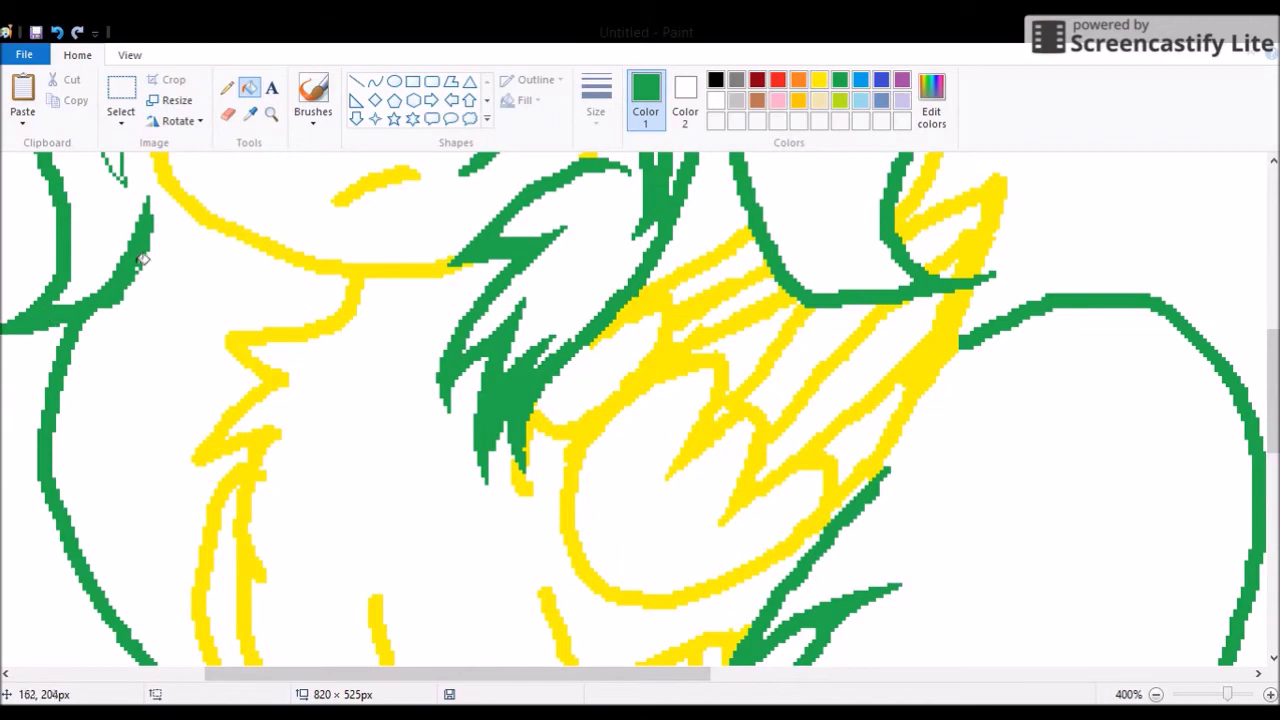
scroll(110, 400, up, 4)
scroll(206, 368, up, 4)
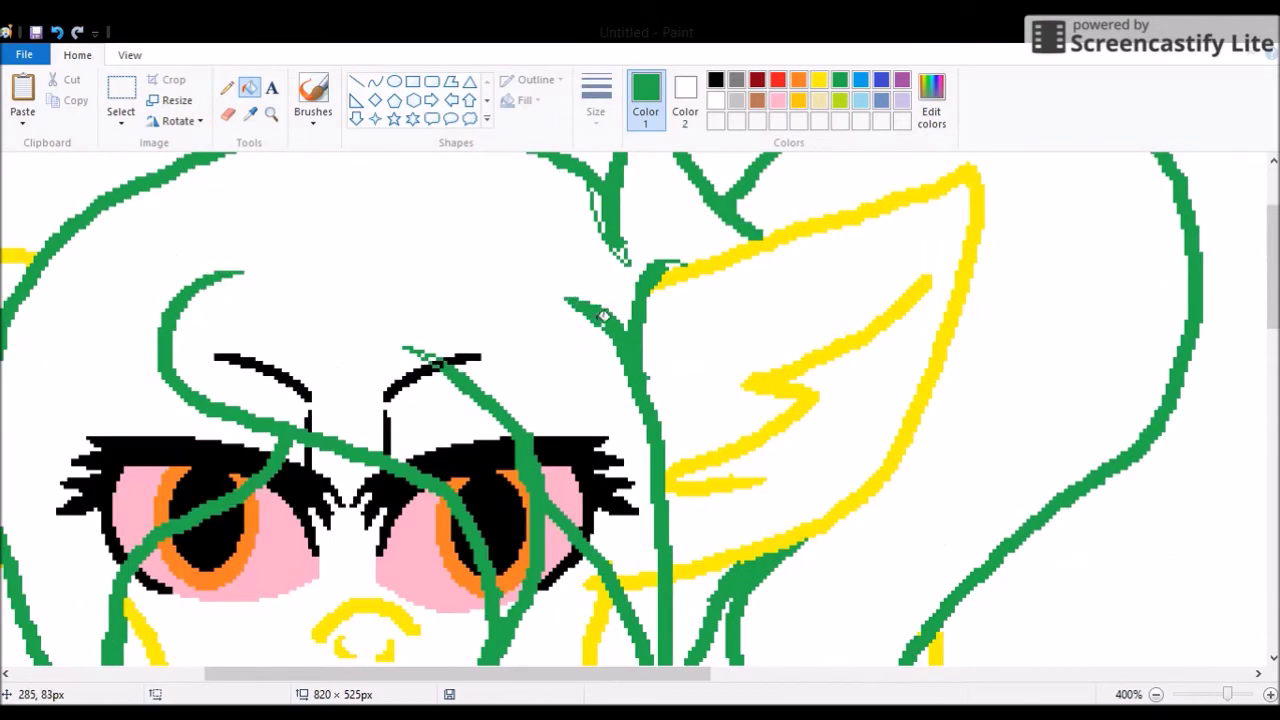
scroll(427, 349, up, 2)
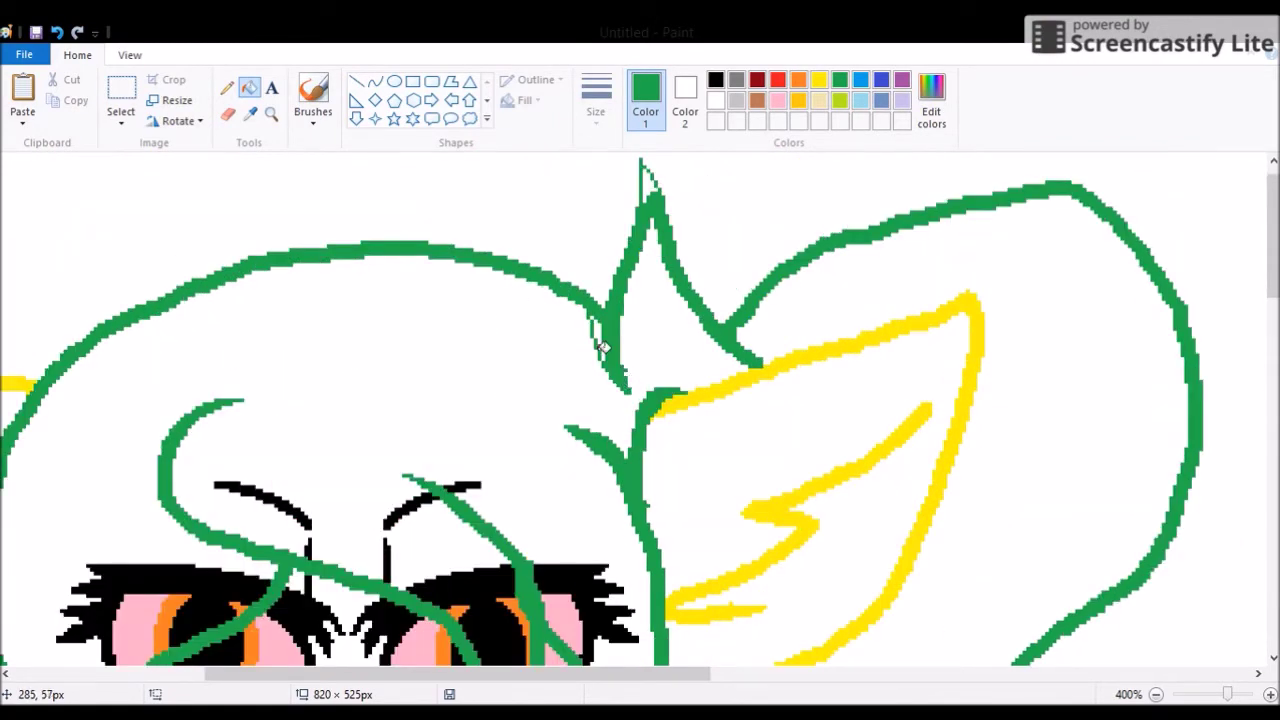
scroll(643, 200, up, 1)
scroll(329, 323, down, 5)
Fill the pony's face and large ear with light blue
click(271, 113)
right_click(321, 343)
click(300, 340)
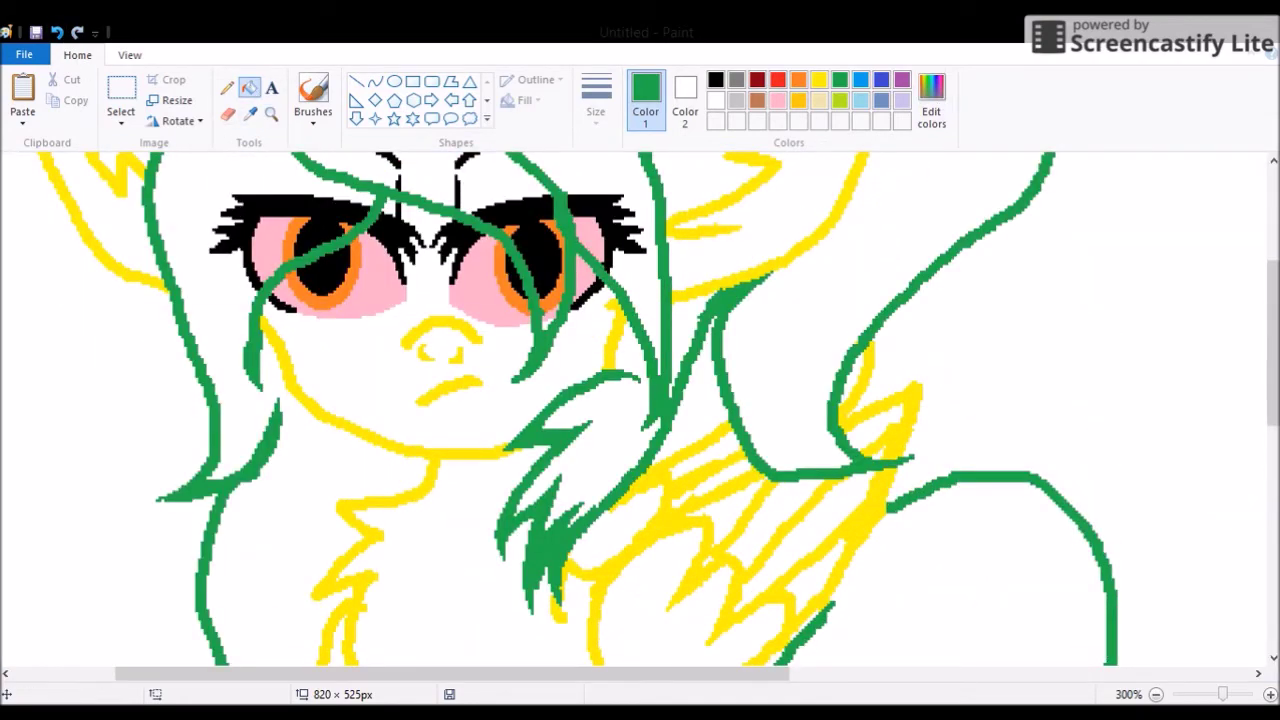
click(500, 335)
scroll(509, 306, up, 2)
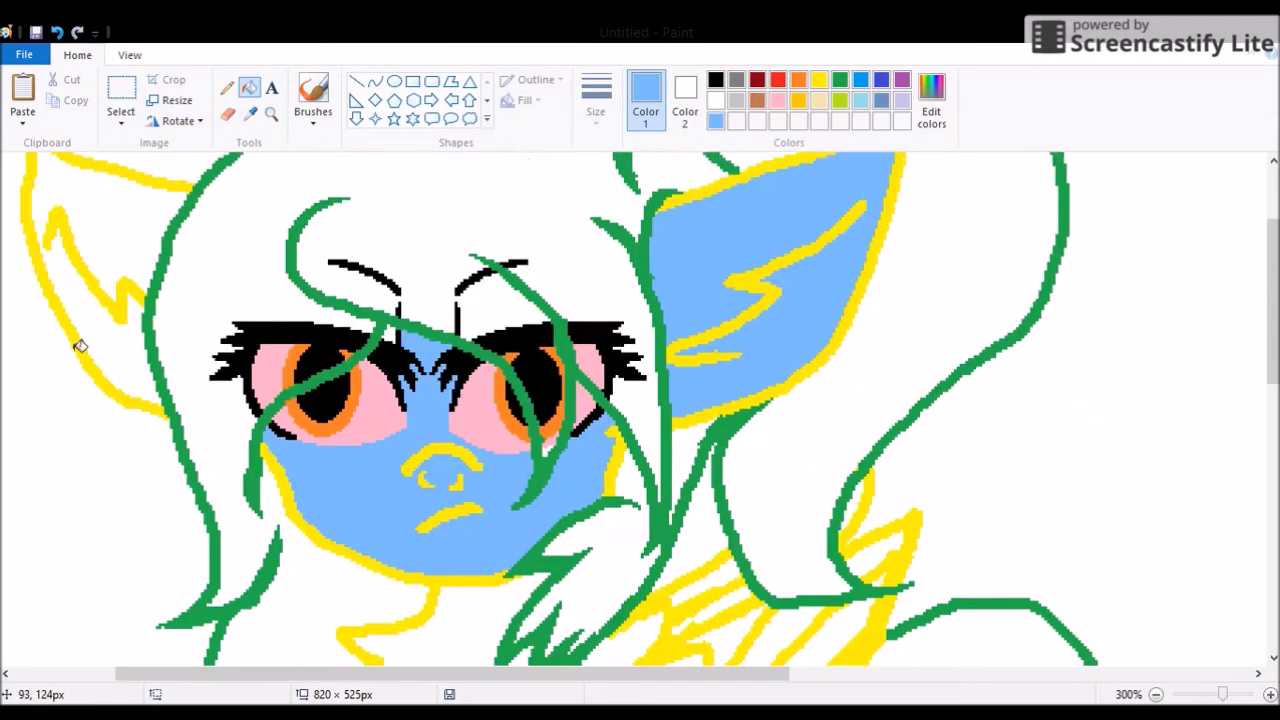
Fill the neck, chest, front leg, belly and the base of the wing with light blue
scroll(509, 306, down, 6)
click(606, 291)
click(620, 285)
scroll(760, 300, down, 4)
click(750, 260)
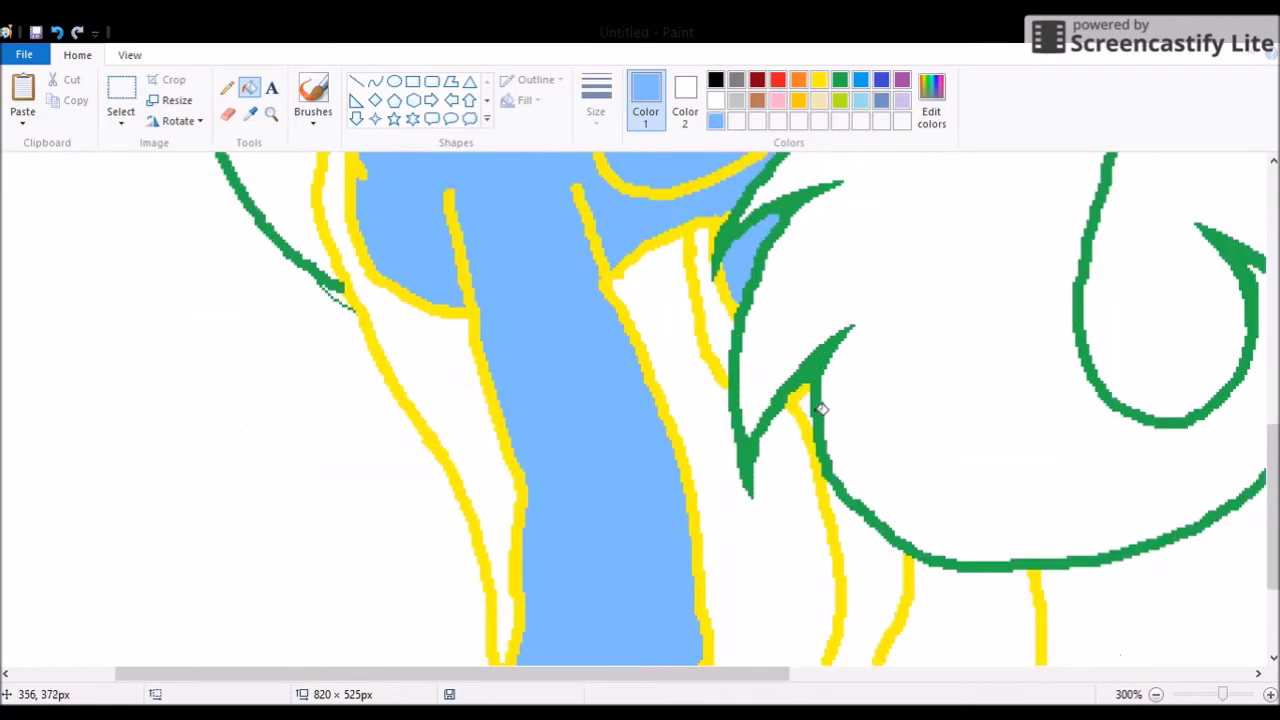
Fill the pointed tip at the lower end of the front mane with green
scroll(617, 277, up, 2)
click(840, 80)
click(590, 360)
click(57, 32)
click(333, 410)
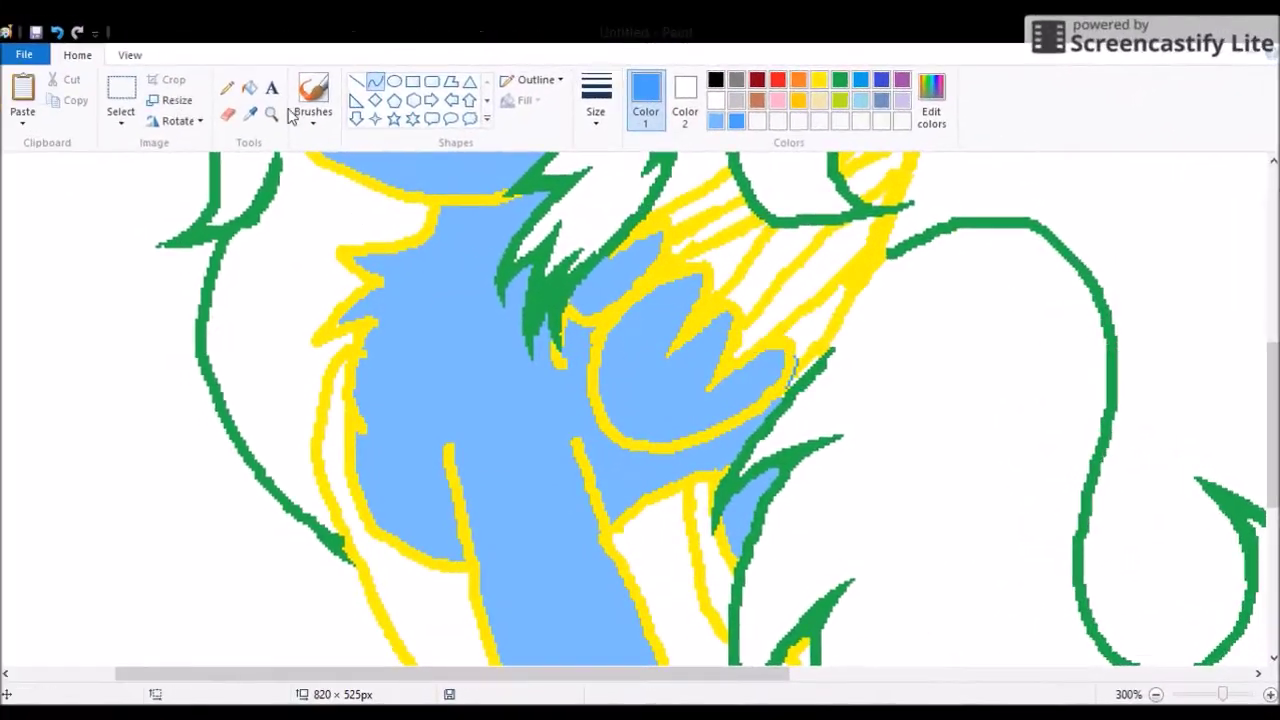
Draw small darker blue points along the scalloped feather edge at the base of the wing with the Pencil
click(271, 113)
click(790, 430)
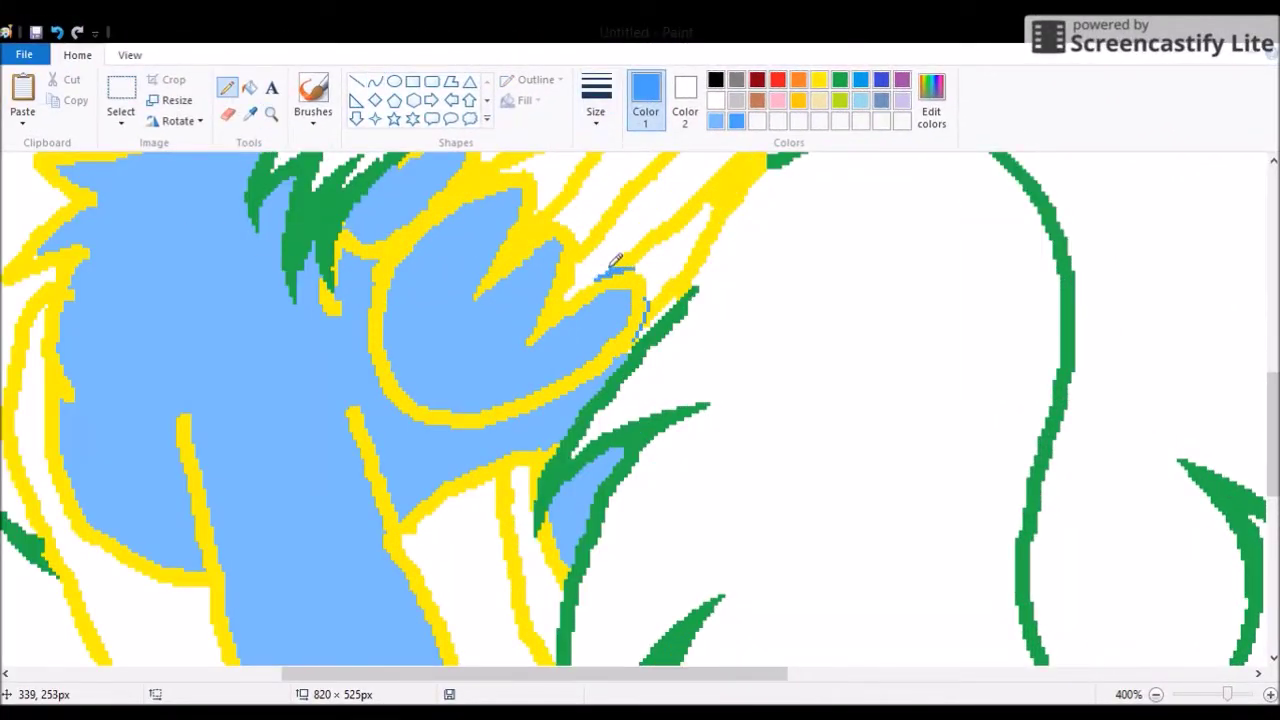
scroll(615, 260, up, 3)
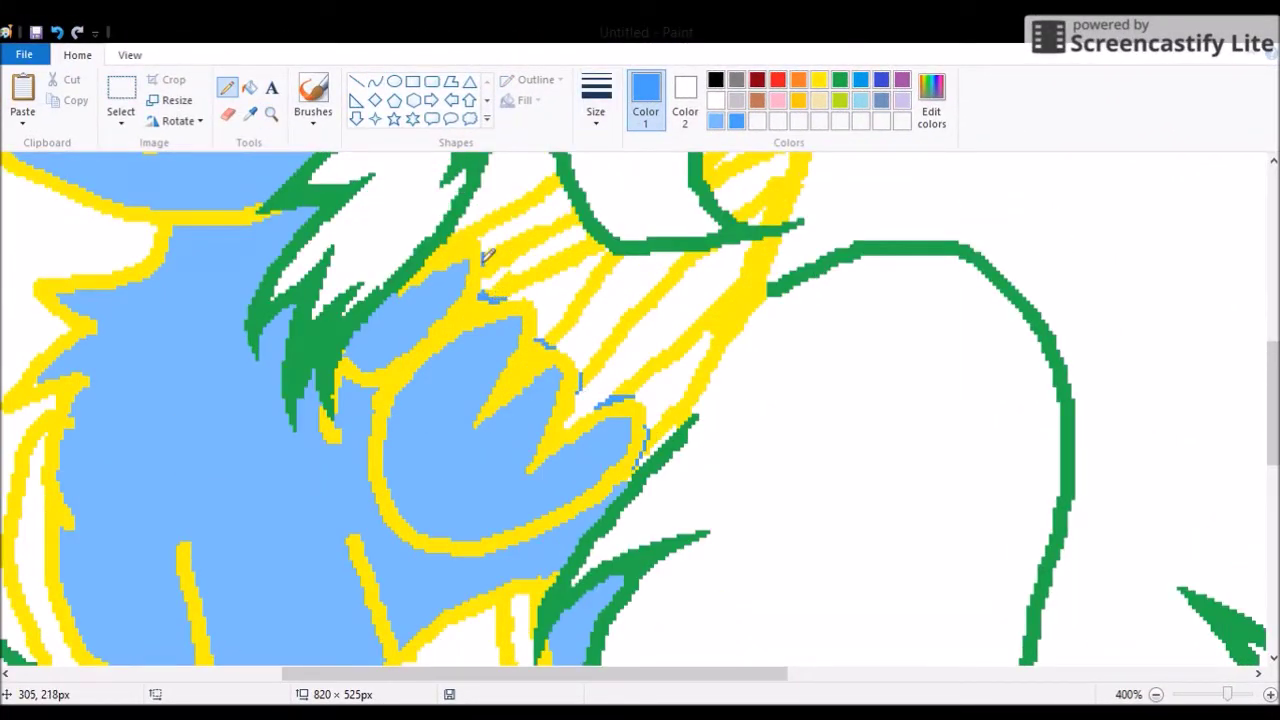
Recolor the yellow outlines of the face, chest, legs and wing base with the darker blue
click(249, 88)
click(256, 213)
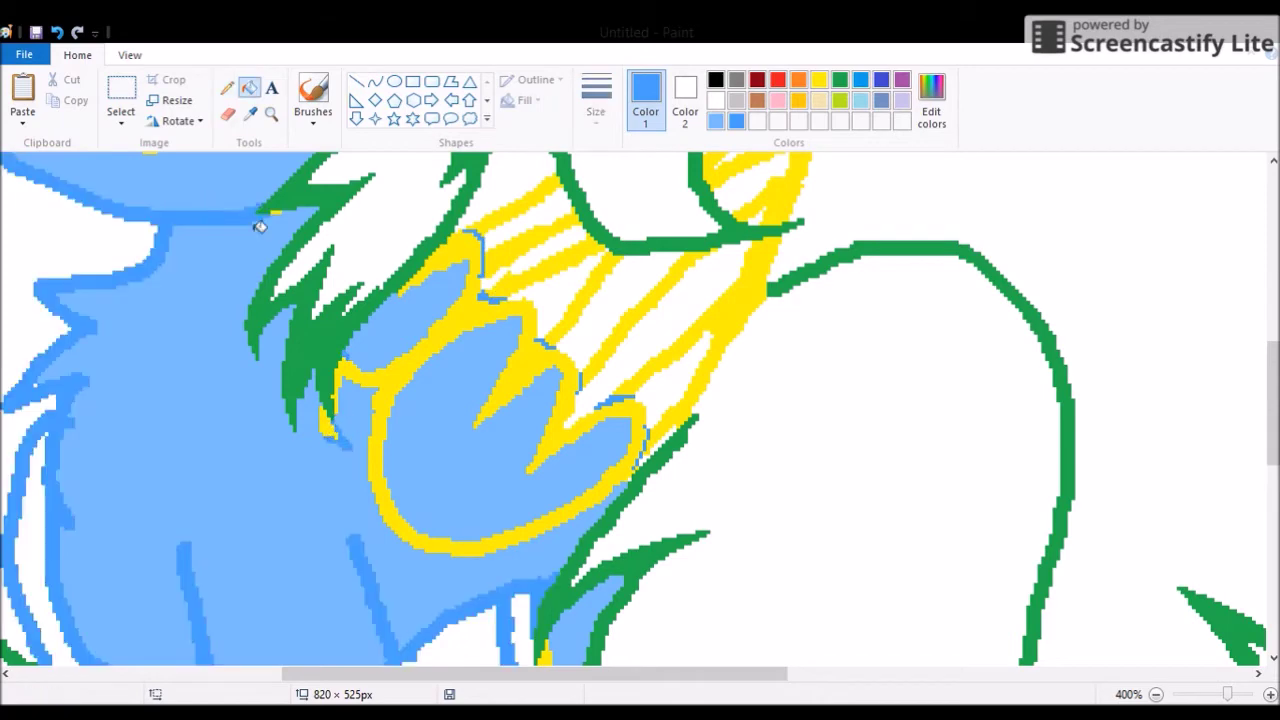
click(426, 272)
scroll(586, 471, down, 4)
click(554, 420)
scroll(727, 520, down, 5)
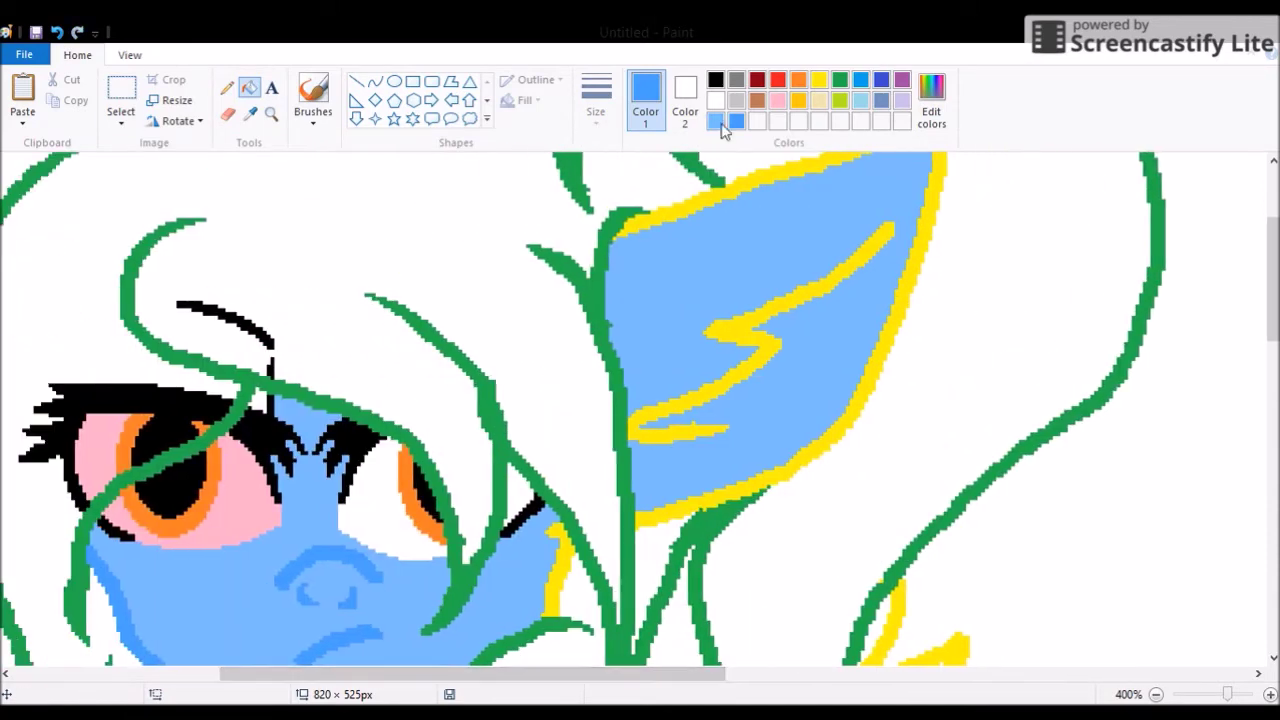
Fill the eye and brow parts overlapping the fringe with white and turn the pink eye areas white
click(715, 100)
click(45, 420)
click(110, 470)
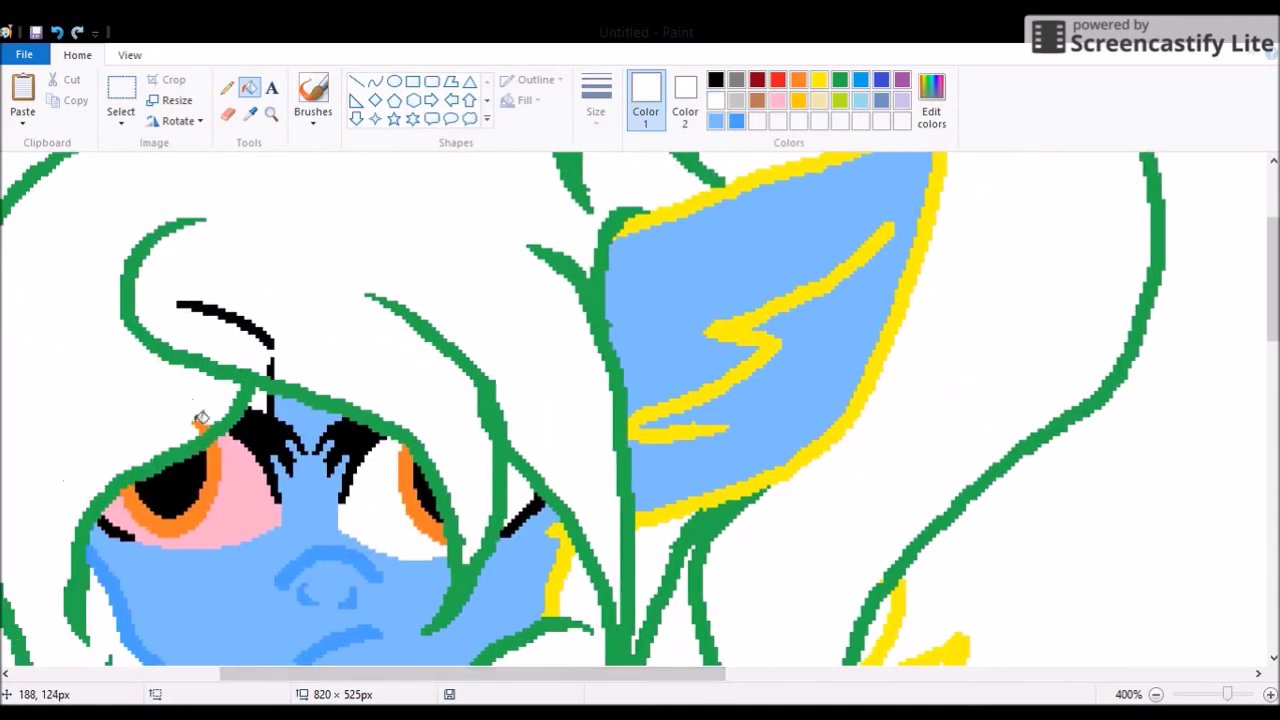
click(222, 318)
scroll(222, 318, down, 2)
click(250, 113)
click(258, 272)
Fill the gap beside the inner brow light blue and recolor the cheek and large ear outlines darker blue
click(716, 120)
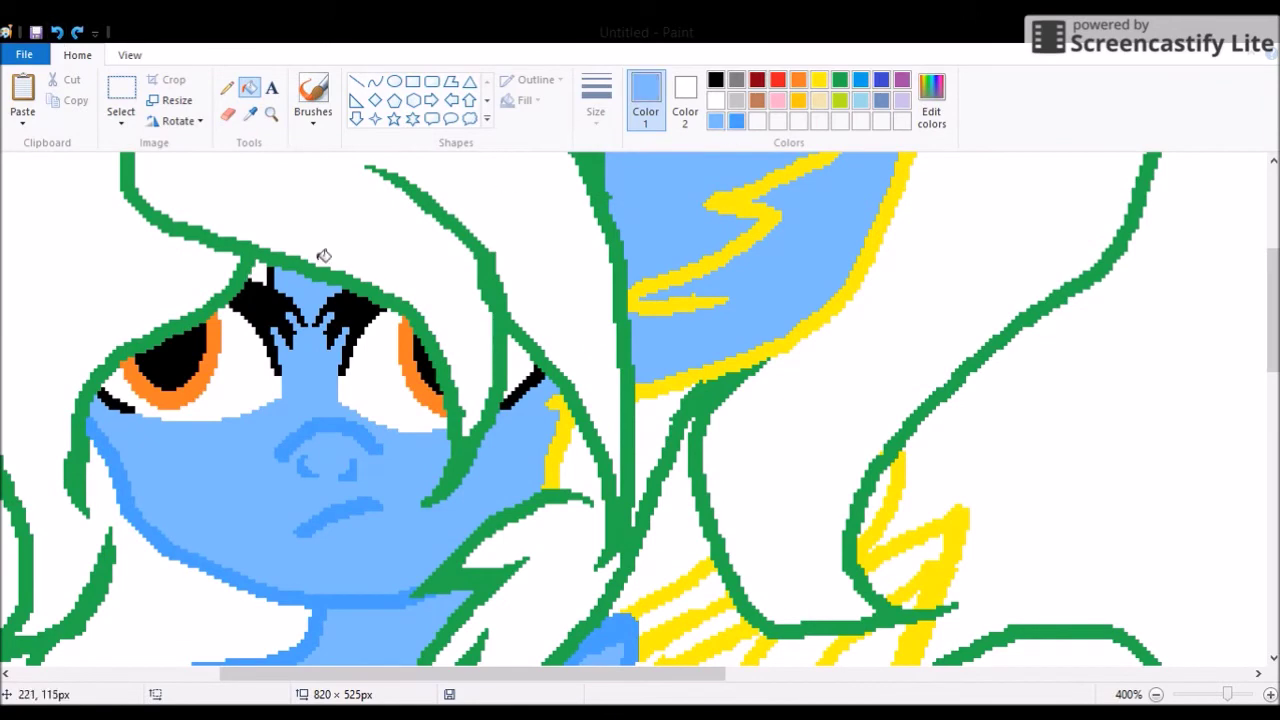
click(736, 120)
click(857, 263)
click(557, 440)
scroll(646, 300, up, 2)
click(780, 300)
Taper the ends of the inner fur lines in both ears with the Pencil in darker blue
click(57, 32)
click(57, 32)
click(77, 32)
click(227, 87)
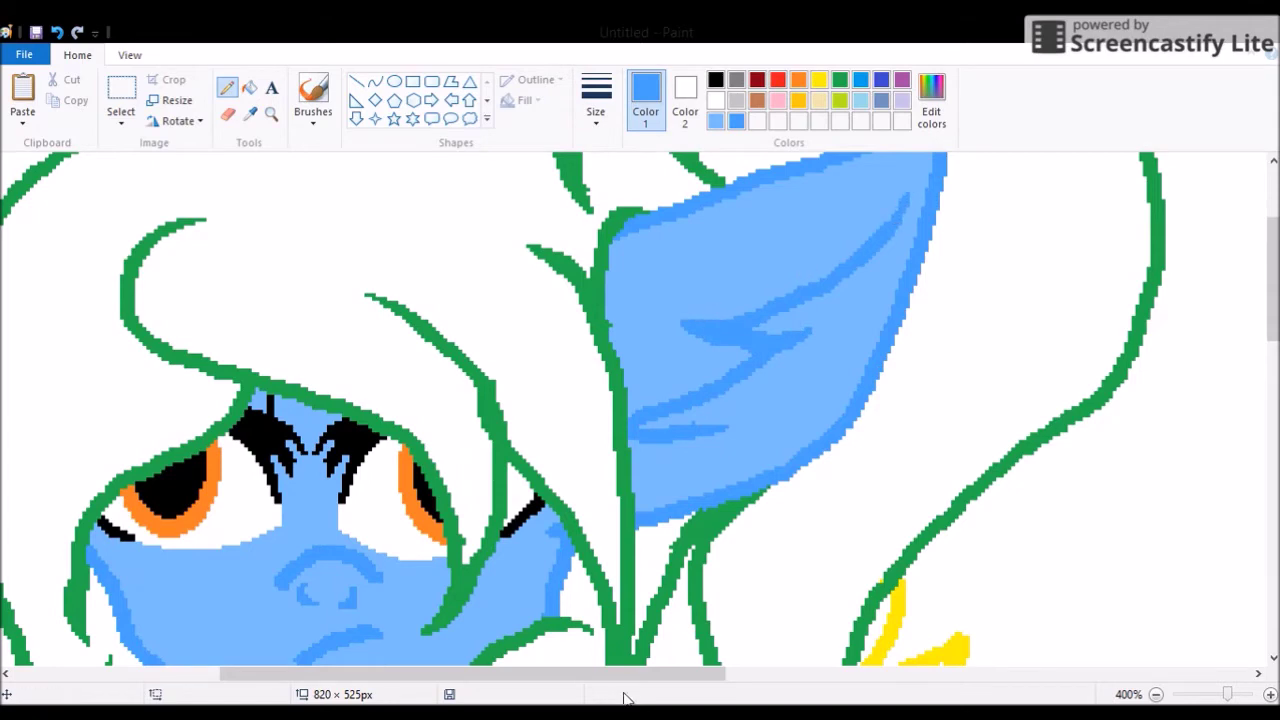
scroll(640, 400, left, 5)
click(135, 230)
click(229, 374)
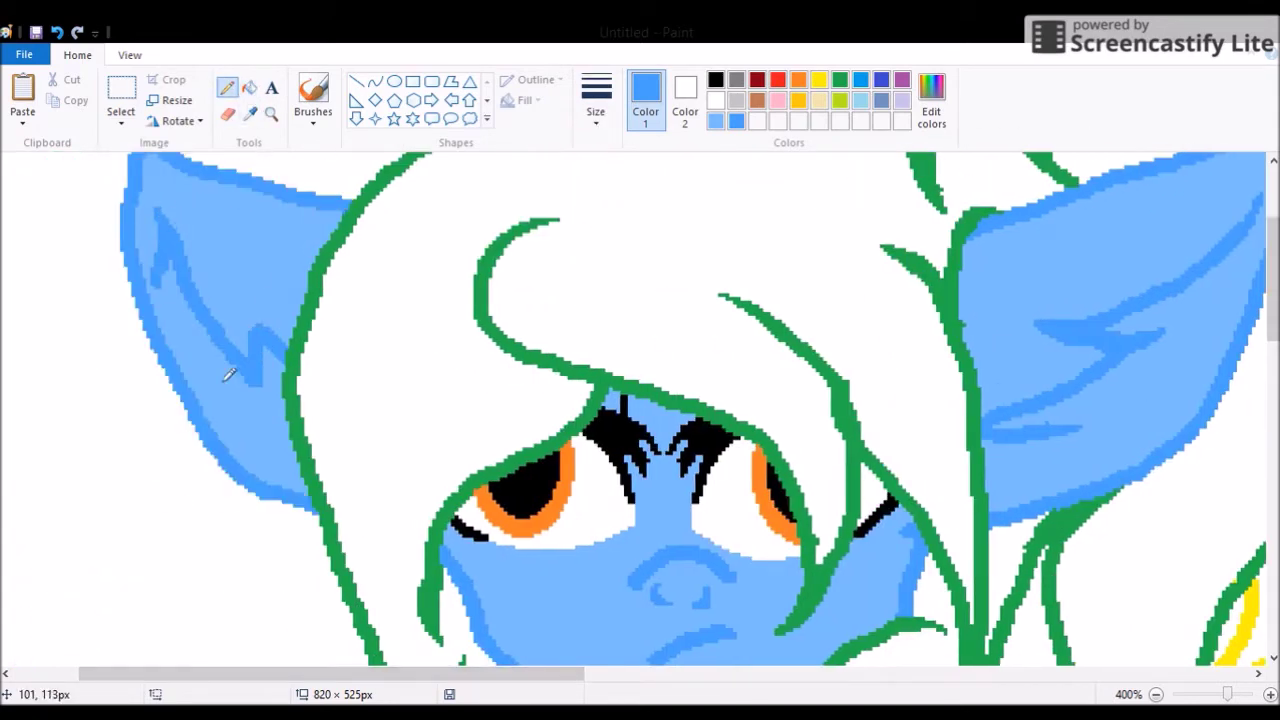
Recolor the green outlines of the mane, ponytail and tail with dark grey
scroll(280, 140, down, 2)
click(715, 79)
click(271, 113)
click(422, 204)
click(422, 204)
scroll(640, 400, down, 3)
scroll(640, 400, up, 3)
Fill the mane, fringe, ponytail and tail with black
click(715, 79)
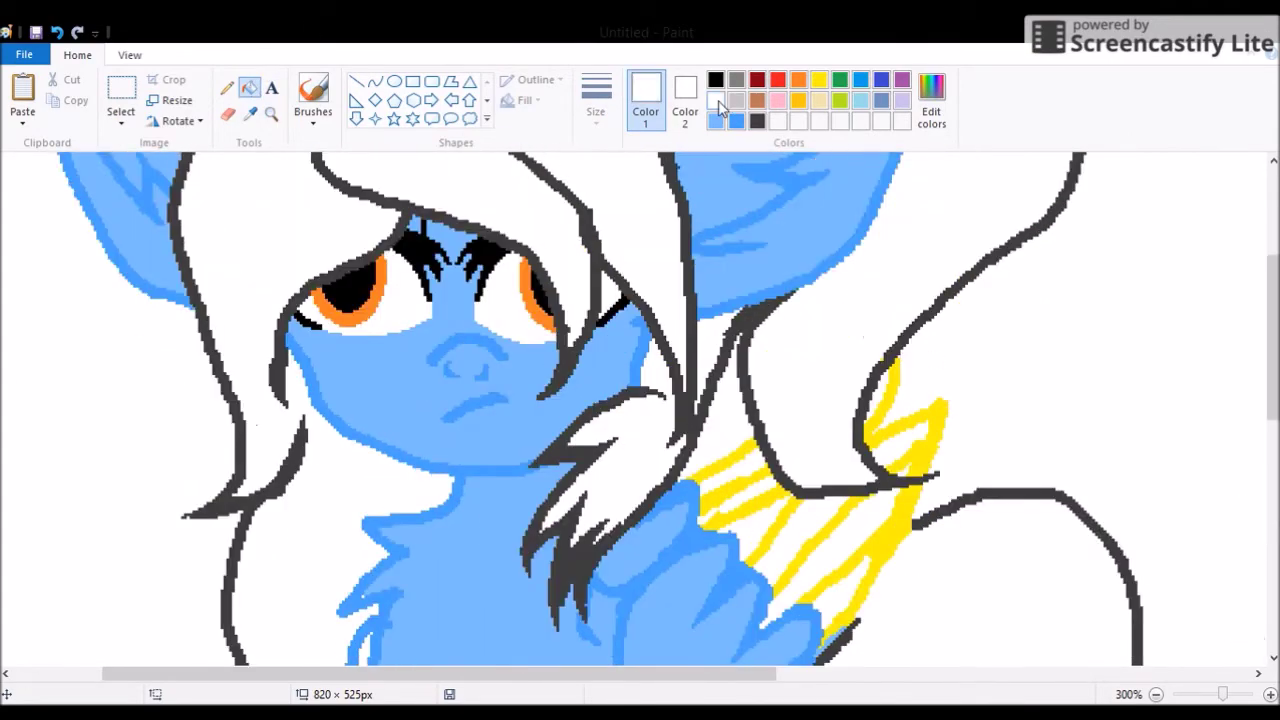
click(220, 260)
click(450, 180)
click(900, 300)
click(620, 440)
click(227, 88)
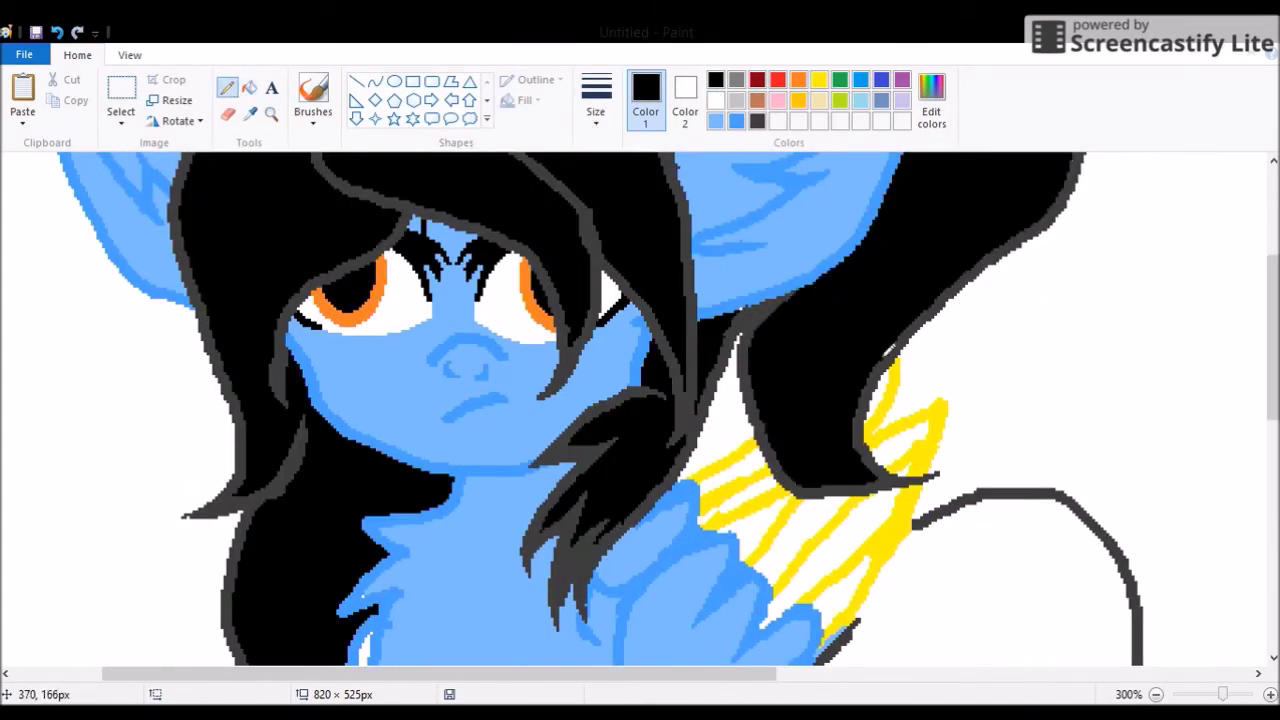
scroll(640, 400, down, 5)
Sharpen the tips of the chest fur with the Pencil, using the darker blue of the outline
click(271, 113)
right_click(640, 400)
click(320, 375)
click(250, 113)
click(473, 348)
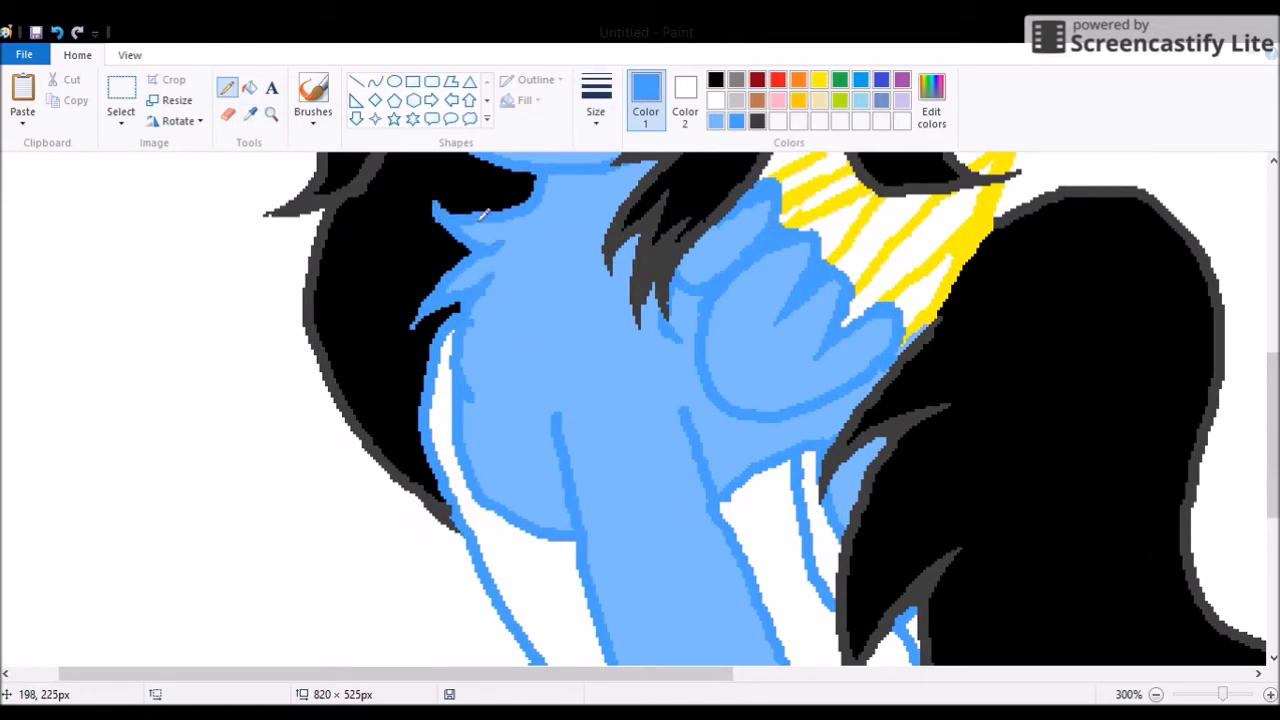
Draw curved red boundaries across the two fringe strands nearest the large ear and fill the parts below with red
scroll(880, 349, up, 6)
click(778, 79)
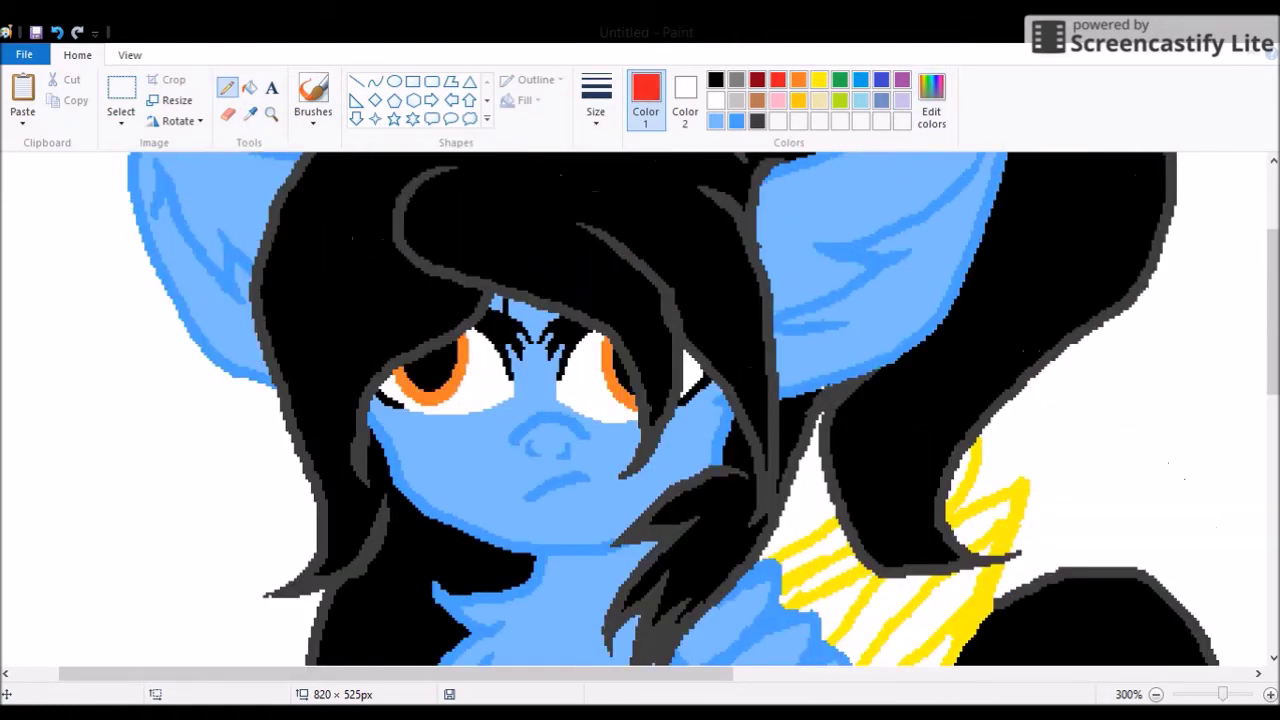
click(250, 88)
click(580, 290)
click(227, 88)
drag(662, 248, 730, 270)
click(250, 88)
click(715, 310)
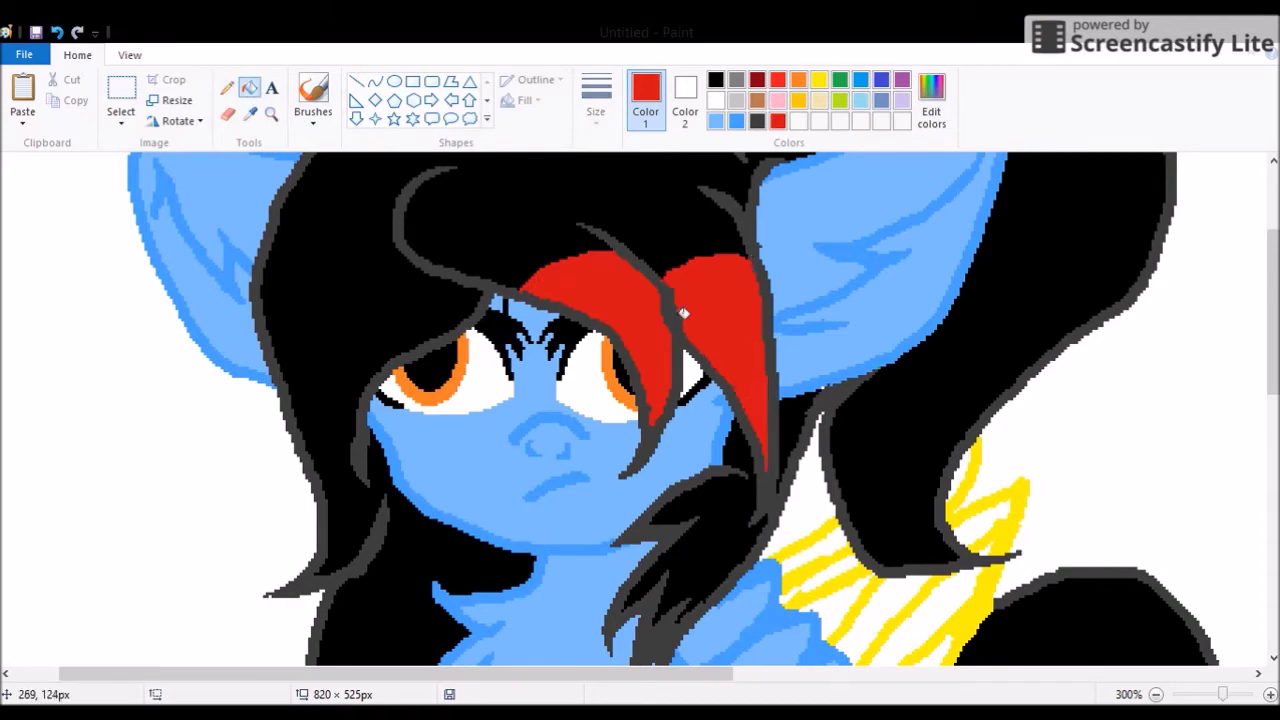
Recolor the grey outlines around the two red fringe streaks with dark red
scroll(640, 400, up, 2)
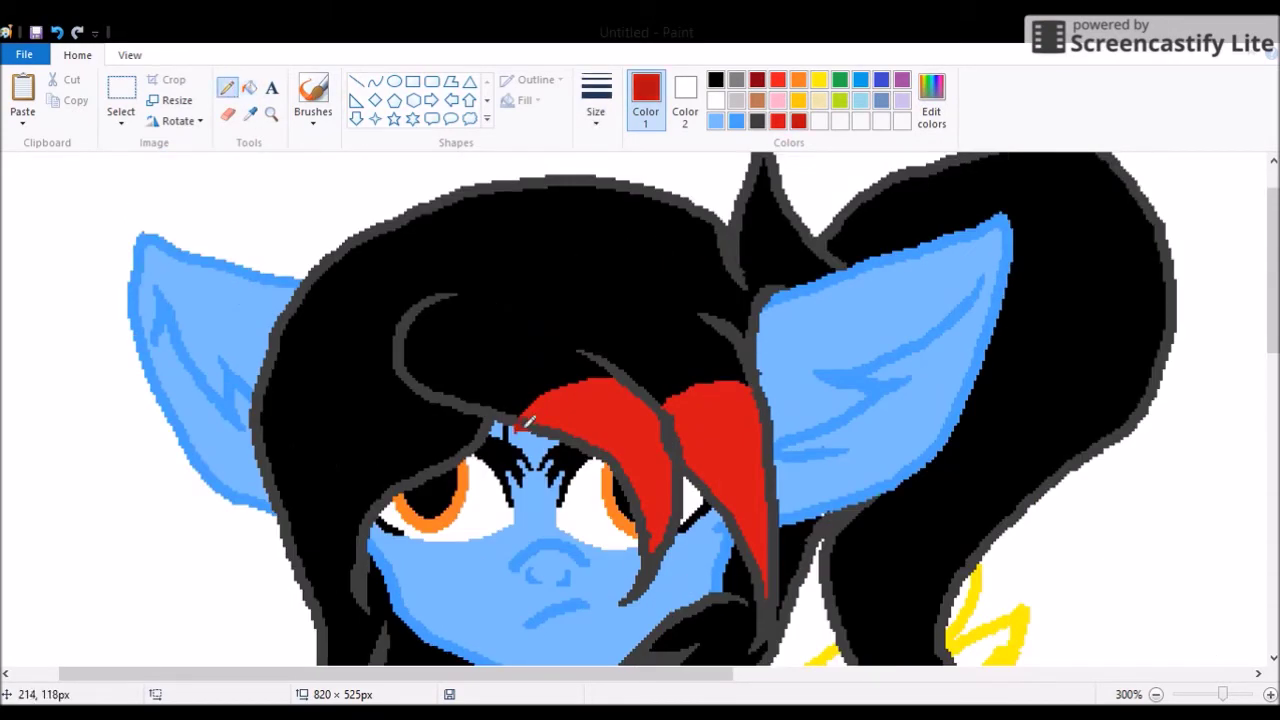
scroll(771, 385, down, 3)
scroll(640, 410, up, 3)
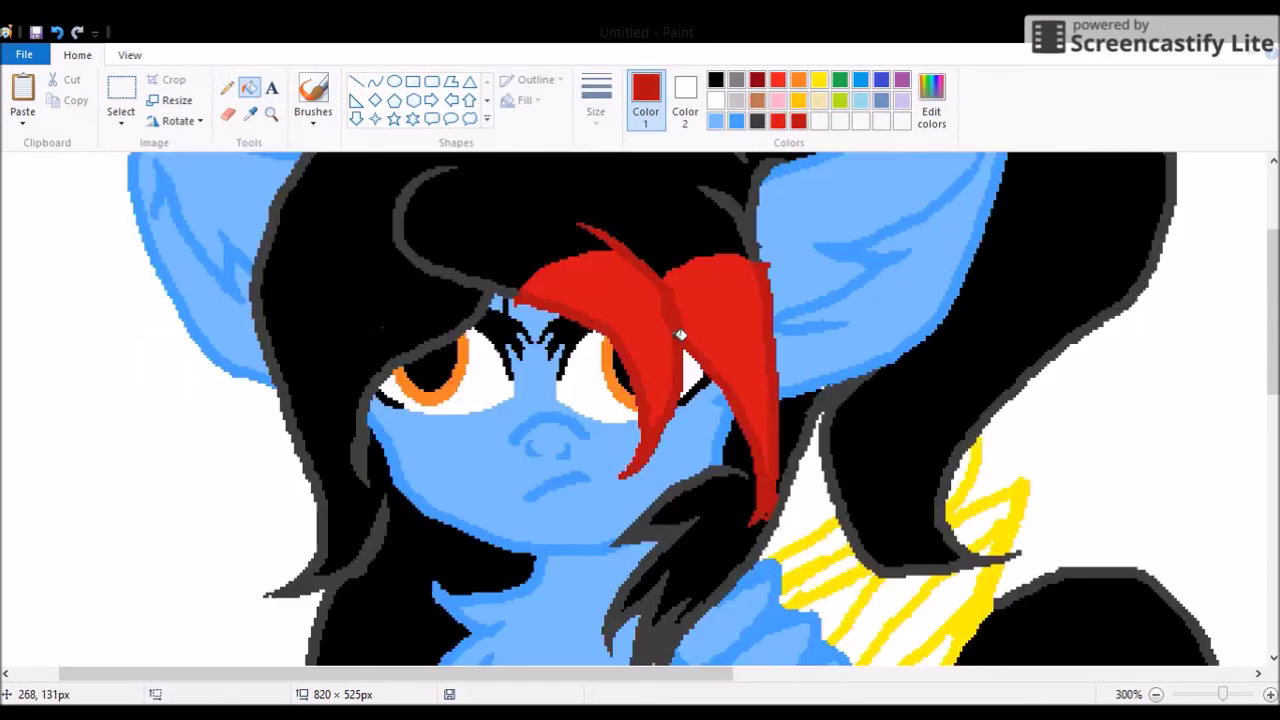
Draw two light grey zigzag lines across the black ponytail beside the large ear
scroll(640, 410, down, 6)
scroll(640, 410, up, 6)
click(820, 121)
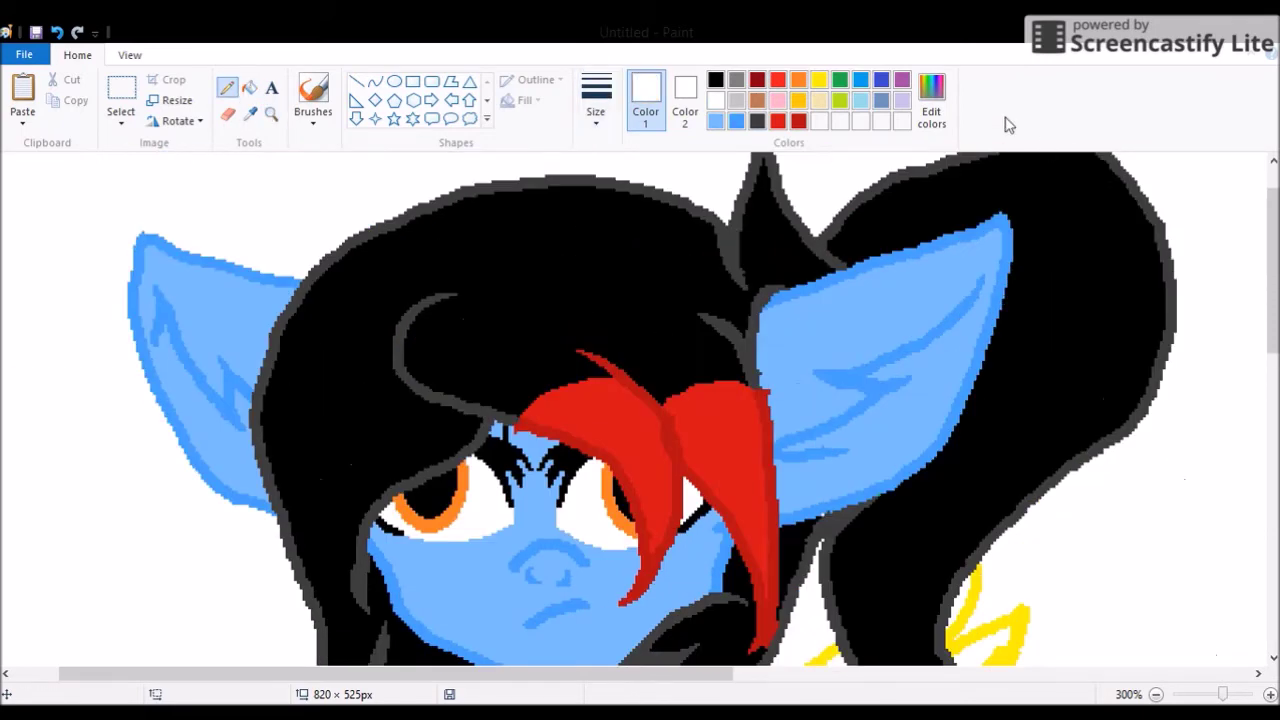
mouse_move(1120, 440)
mouse_down()
mouse_move(1020, 290)
mouse_move(990, 320)
mouse_move(1045, 375)
mouse_up()
scroll(1000, 350, down, 3)
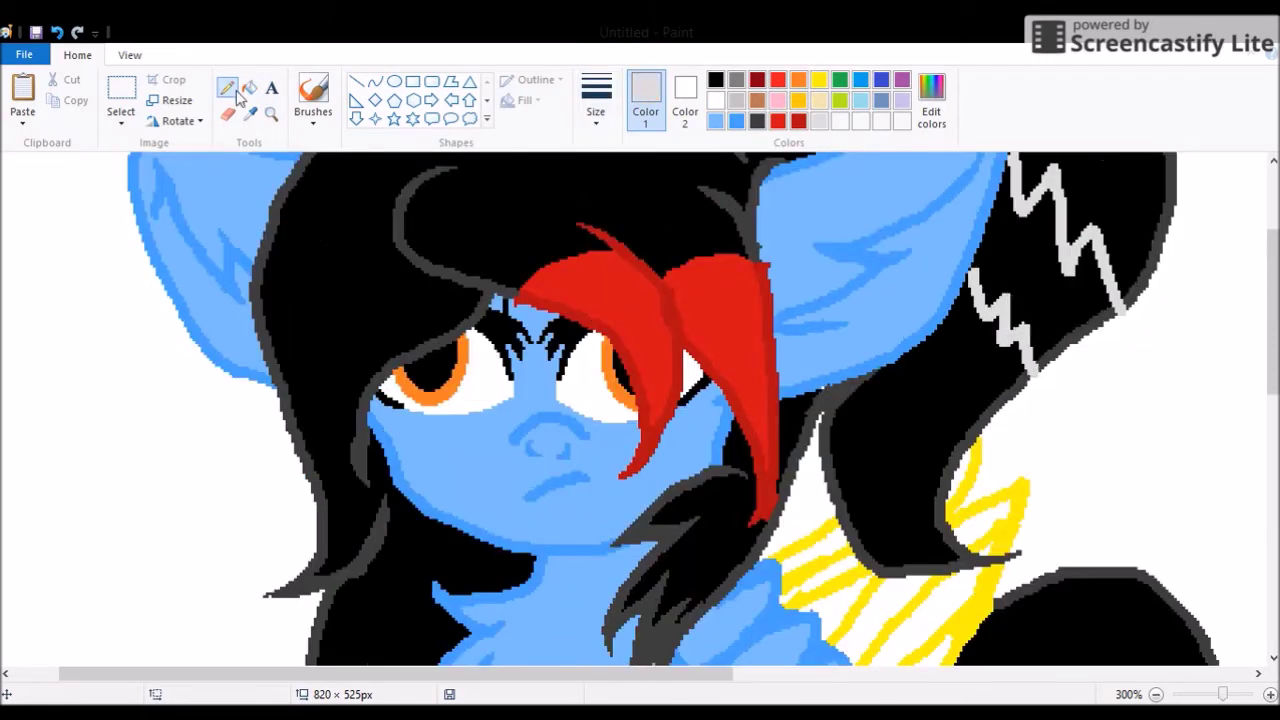
Fill the ponytail section between the zigzag lines with white, recolor its outline light grey, and add jagged light grey tips
click(249, 87)
click(1065, 345)
click(227, 87)
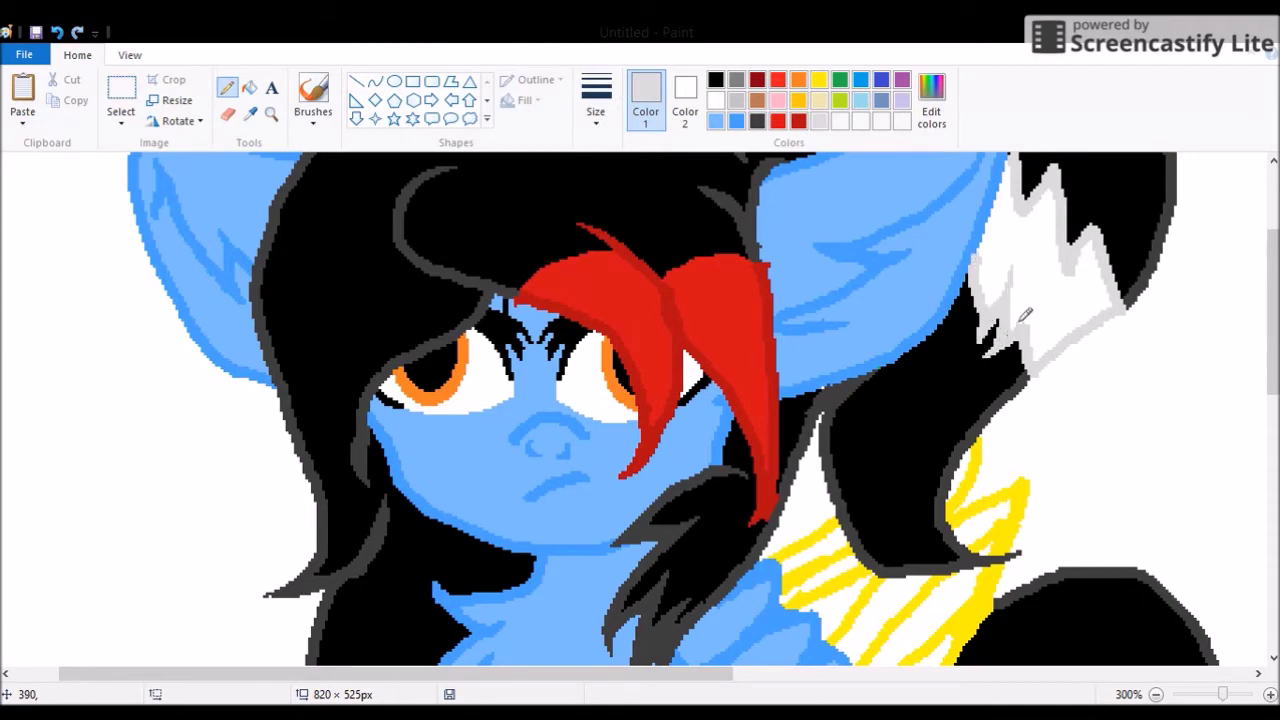
scroll(1077, 268, up, 3)
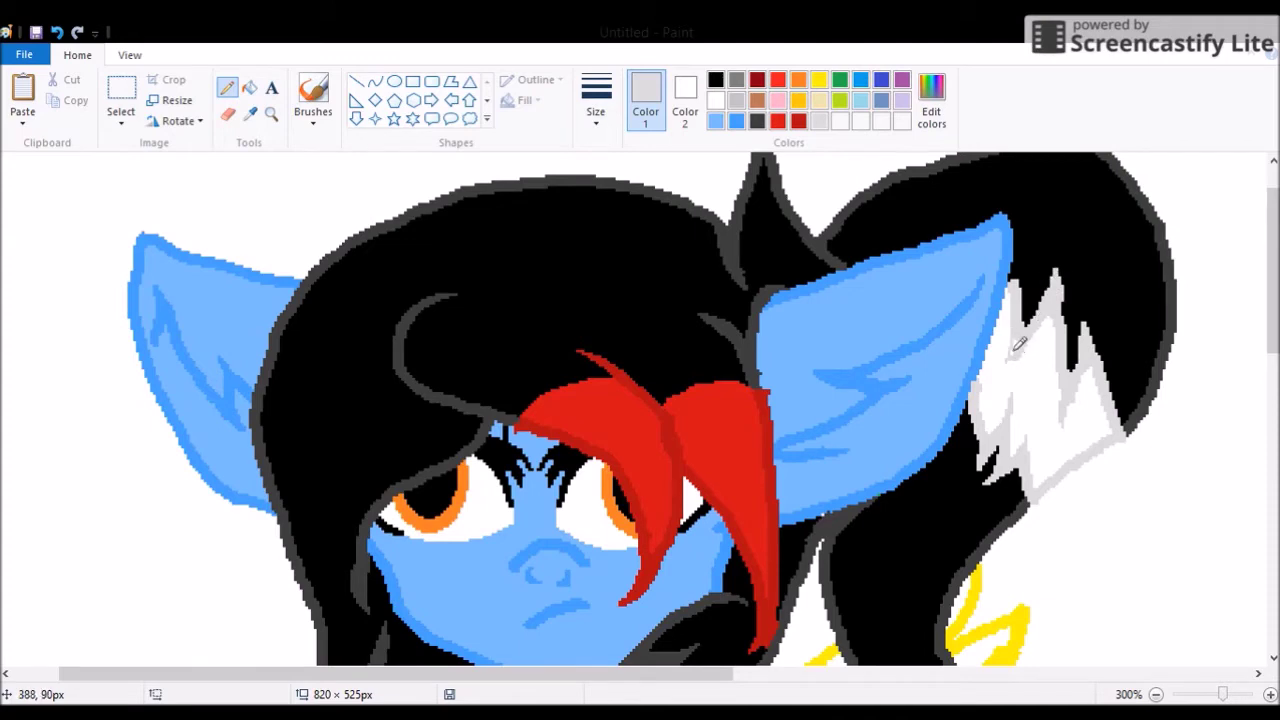
Fill the far legs with a medium blue shade slightly darker than the body
scroll(1018, 252, down, 9)
click(737, 121)
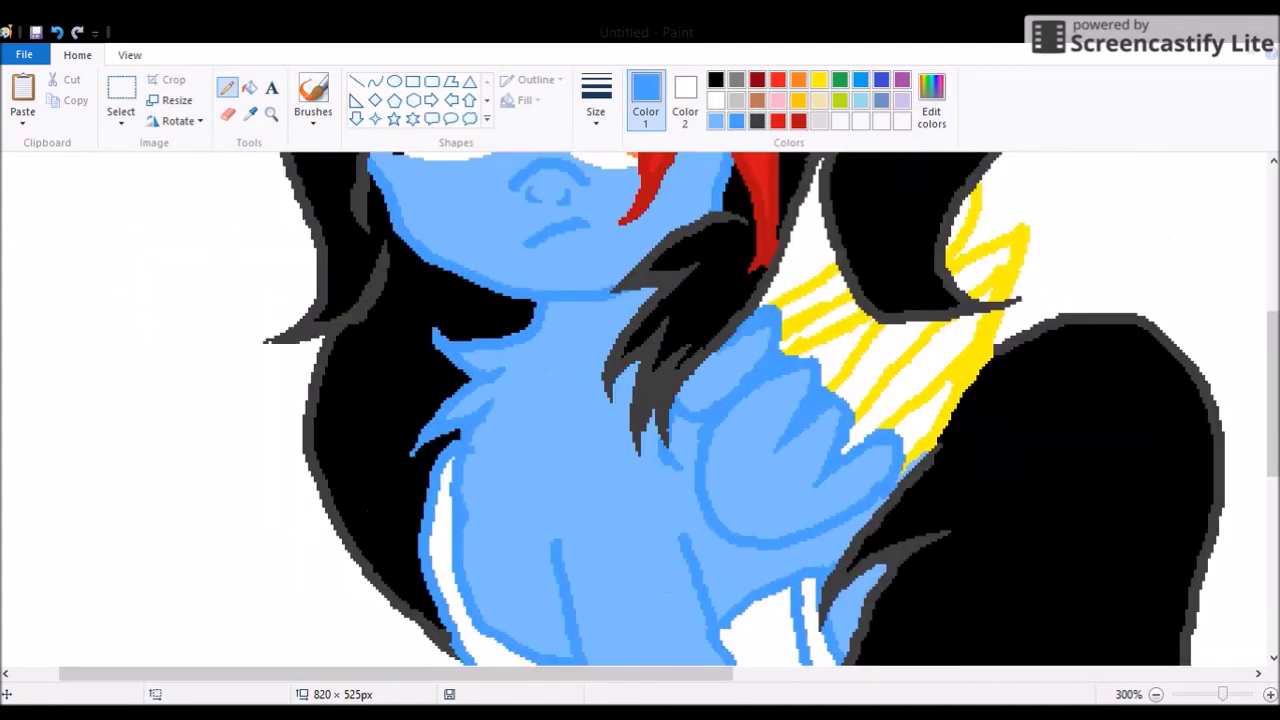
scroll(771, 500, down, 7)
click(313, 92)
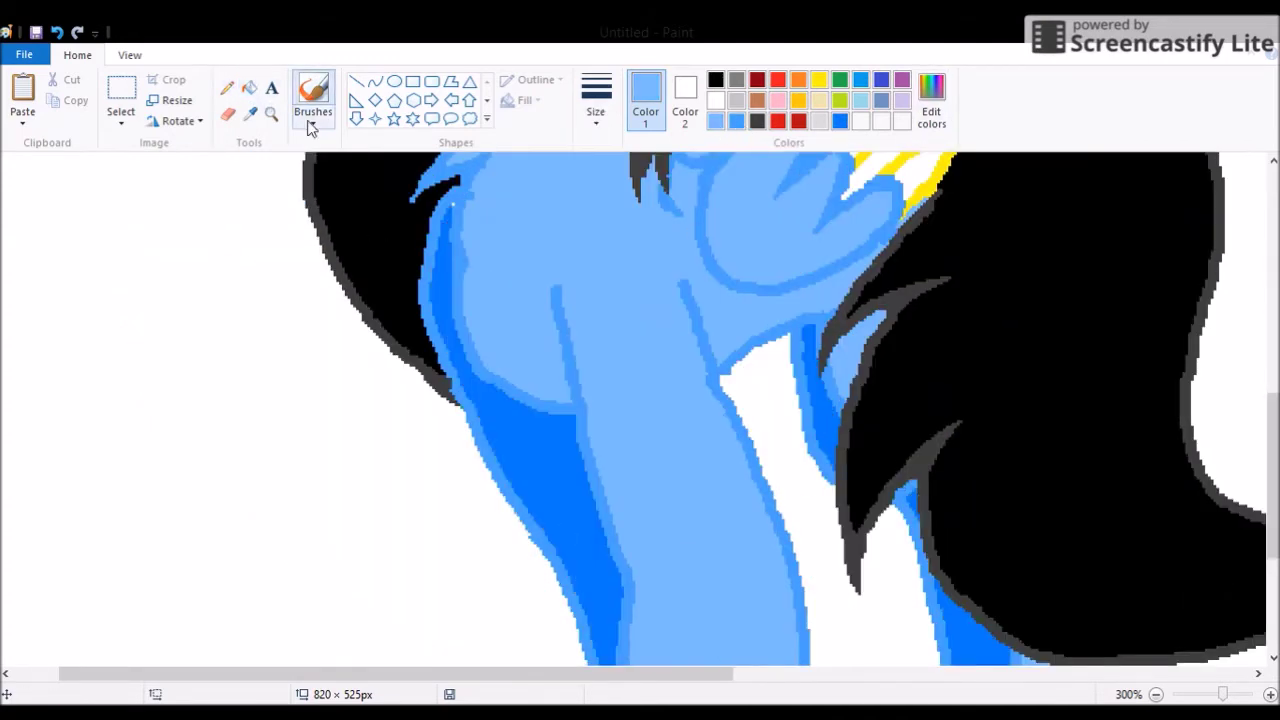
drag(494, 428, 526, 450)
click(227, 88)
scroll(914, 486, down, 7)
scroll(783, 381, up, 13)
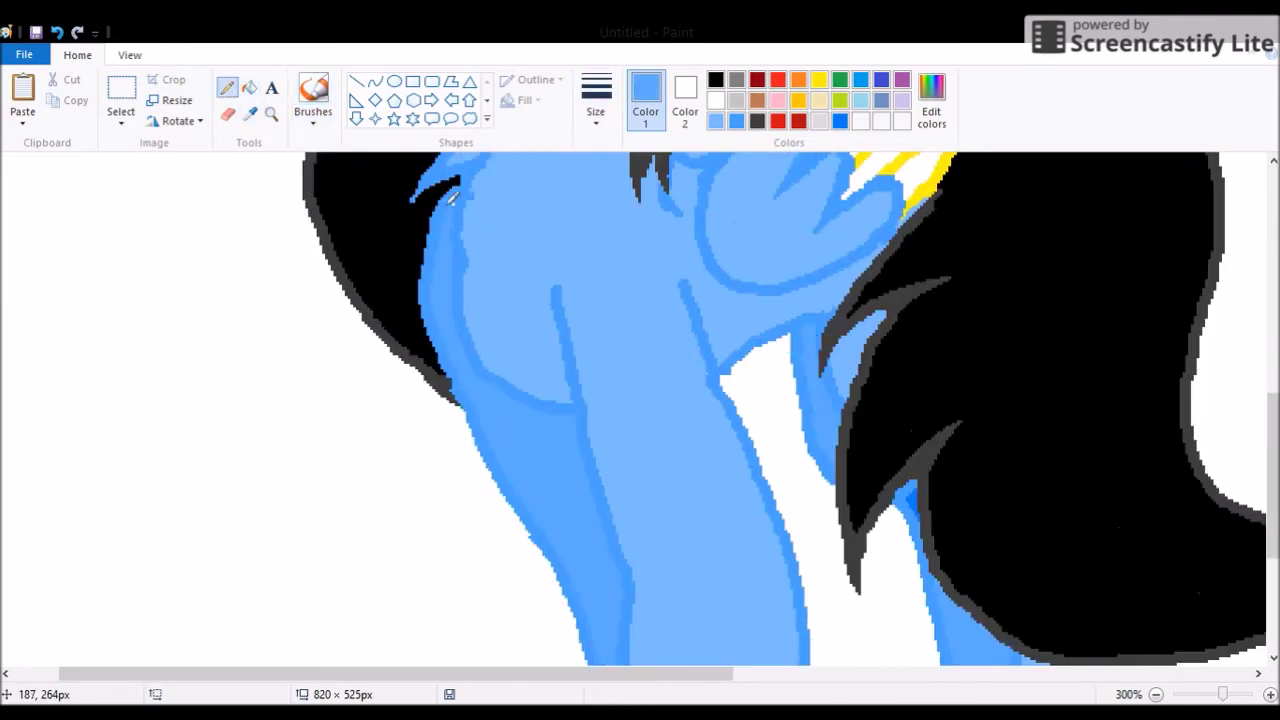
Recolor the yellow feather outlines of the wing with teal
scroll(783, 381, up, 3)
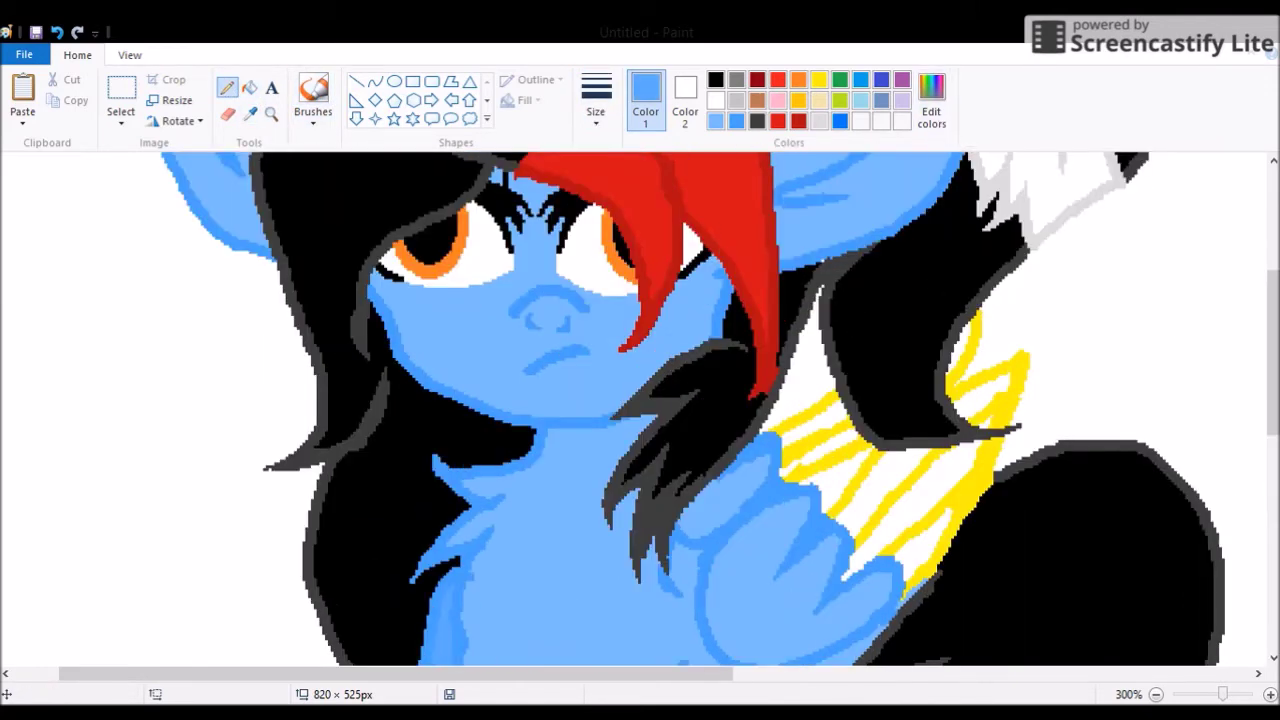
click(860, 121)
click(249, 88)
click(990, 380)
click(940, 480)
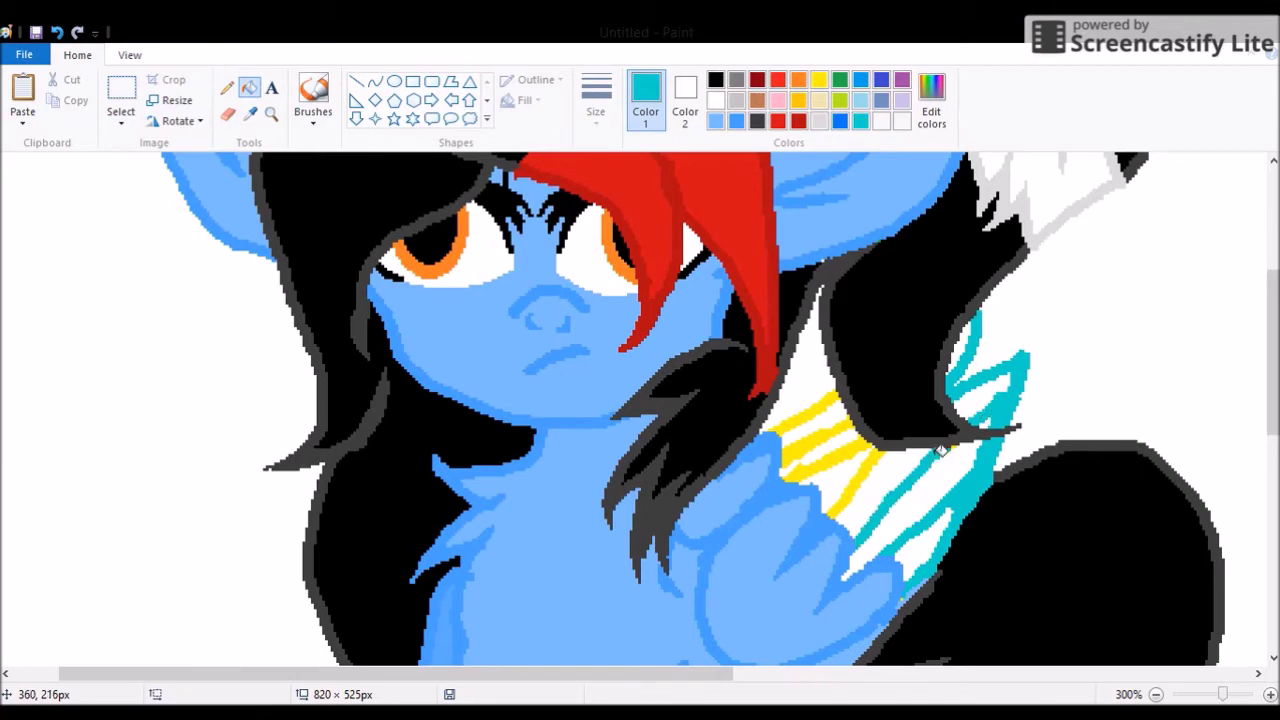
click(820, 460)
click(830, 400)
Fill the white areas between the teal wing feather outlines with bright cyan
click(920, 530)
click(880, 490)
click(815, 430)
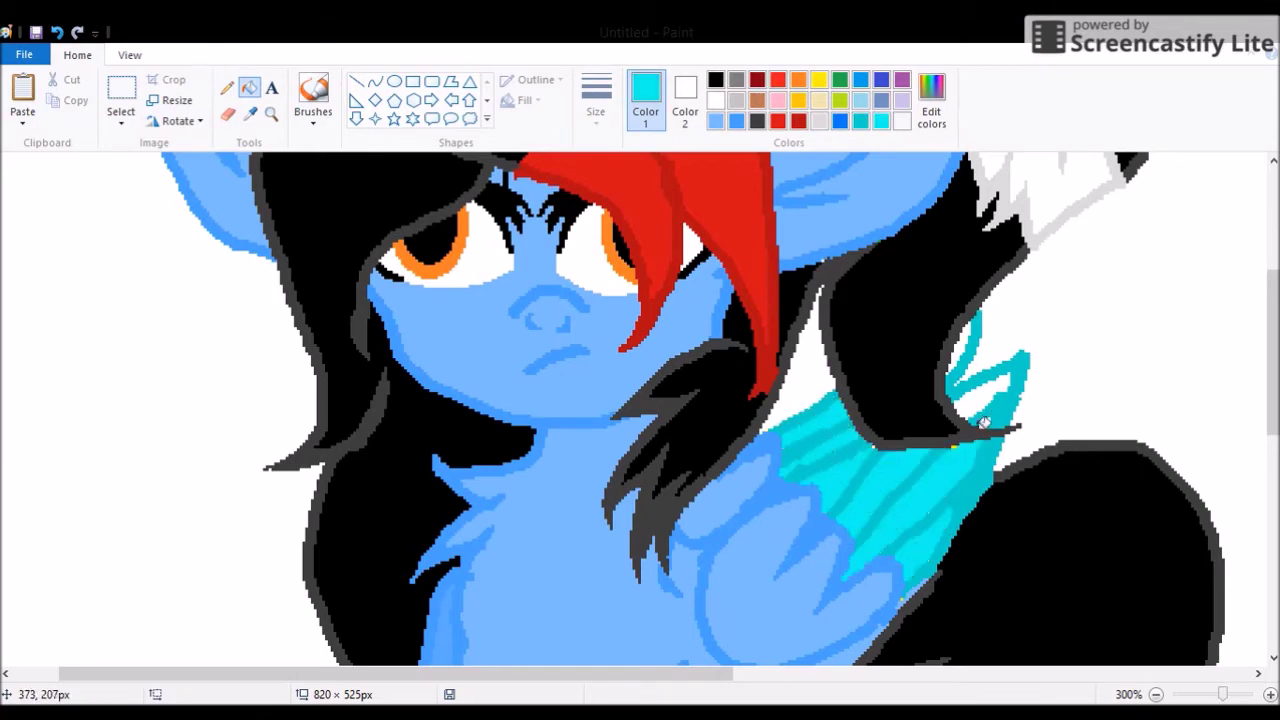
click(990, 418)
click(980, 395)
click(960, 356)
Draw orange Pencil lines for the neck fur, one along the chin and one across the upper chest
scroll(952, 368, up, 2)
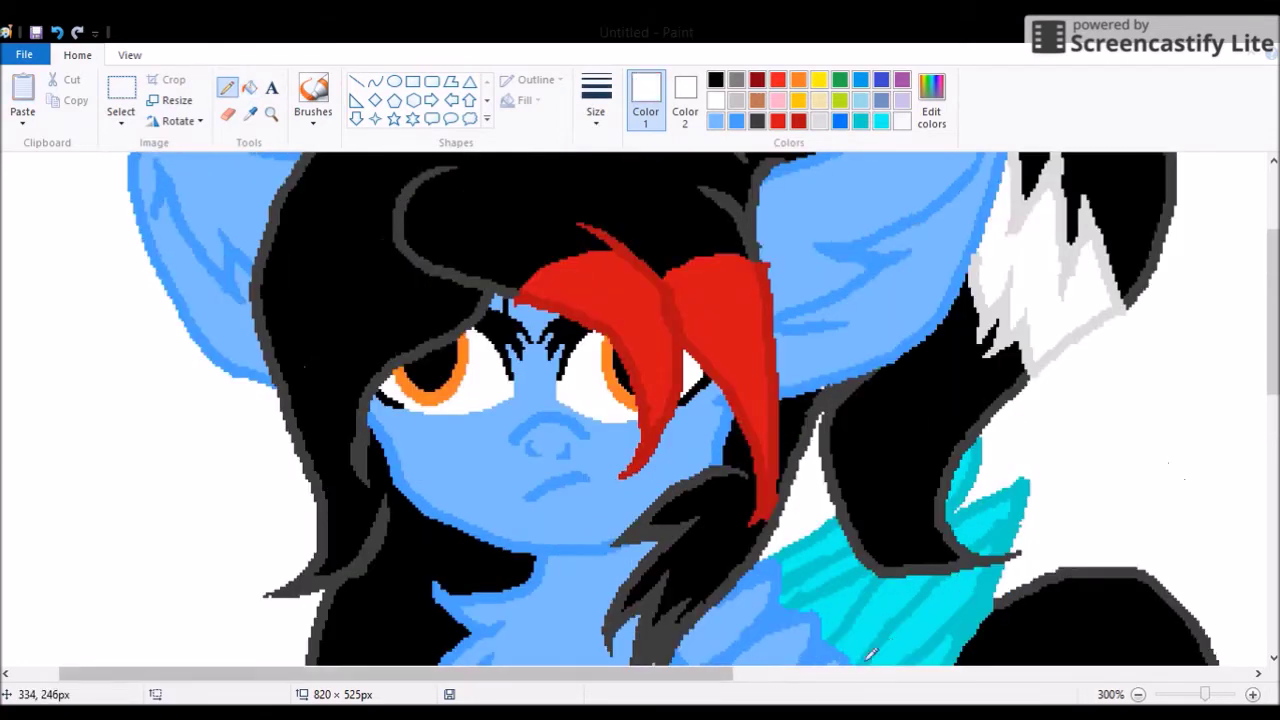
scroll(700, 400, down, 5)
click(227, 88)
click(715, 100)
click(798, 80)
drag(545, 298, 504, 330)
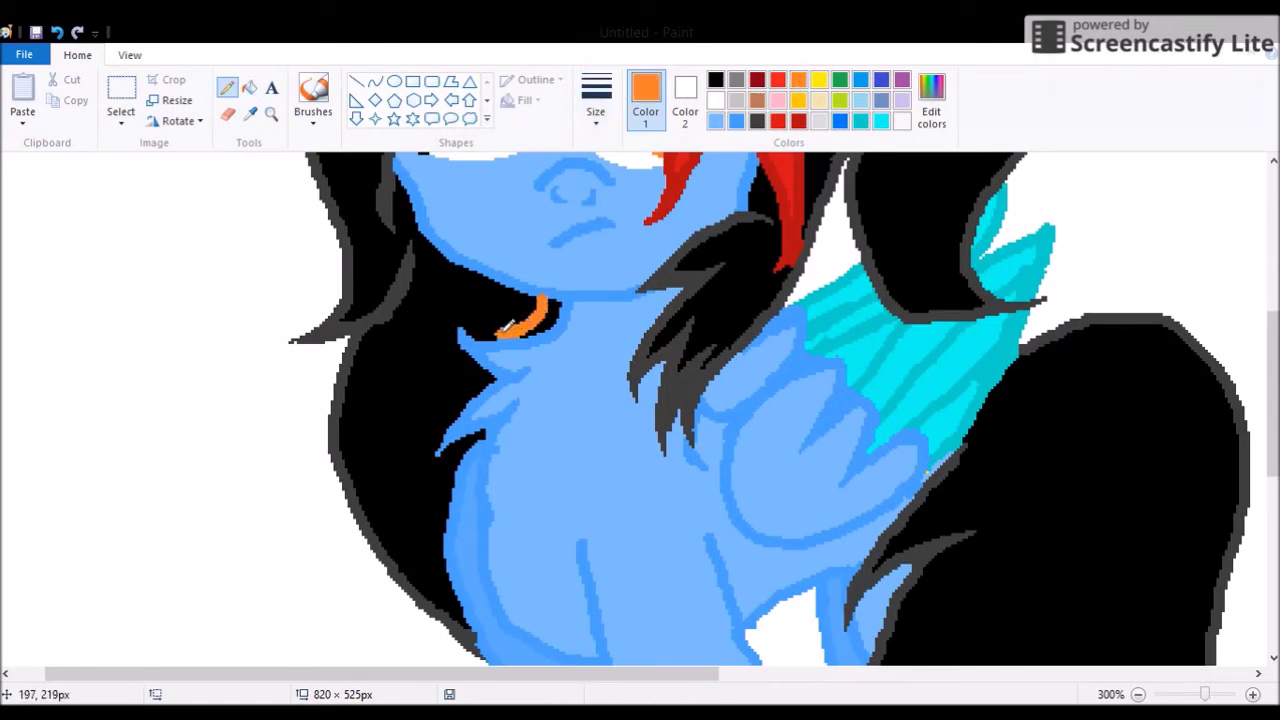
click(57, 31)
drag(487, 434, 658, 406)
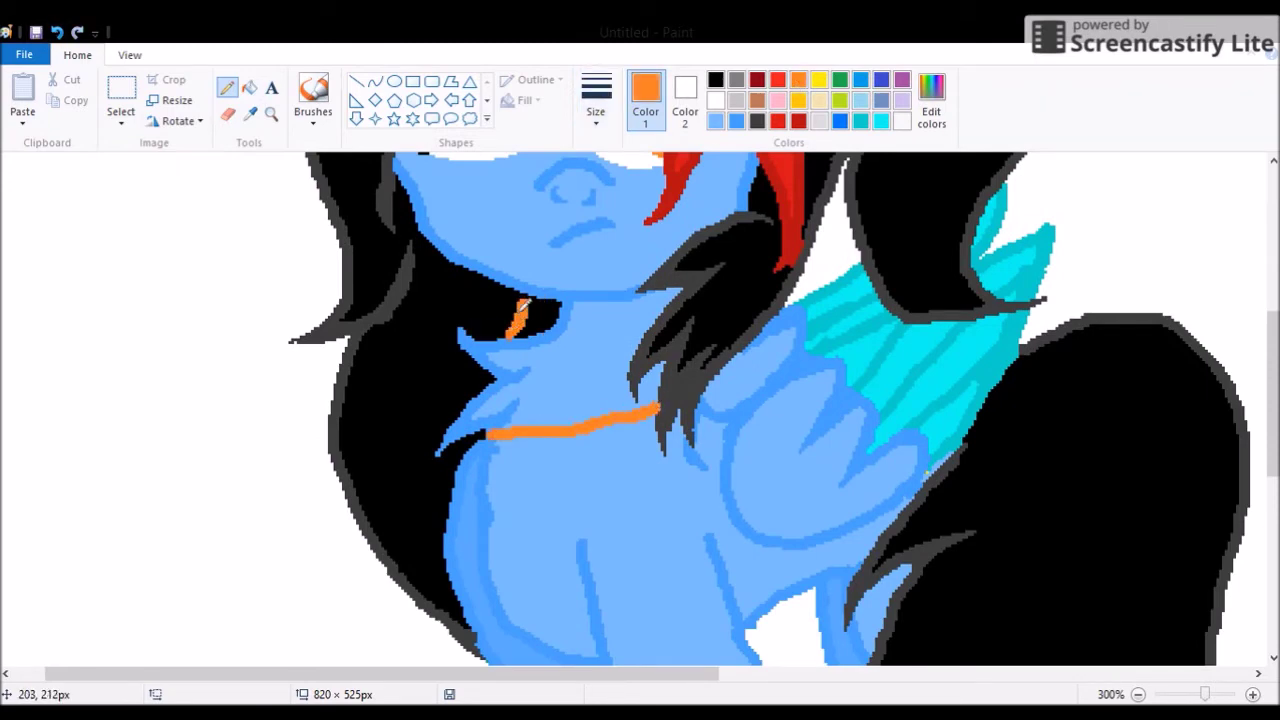
click(57, 31)
drag(518, 300, 680, 288)
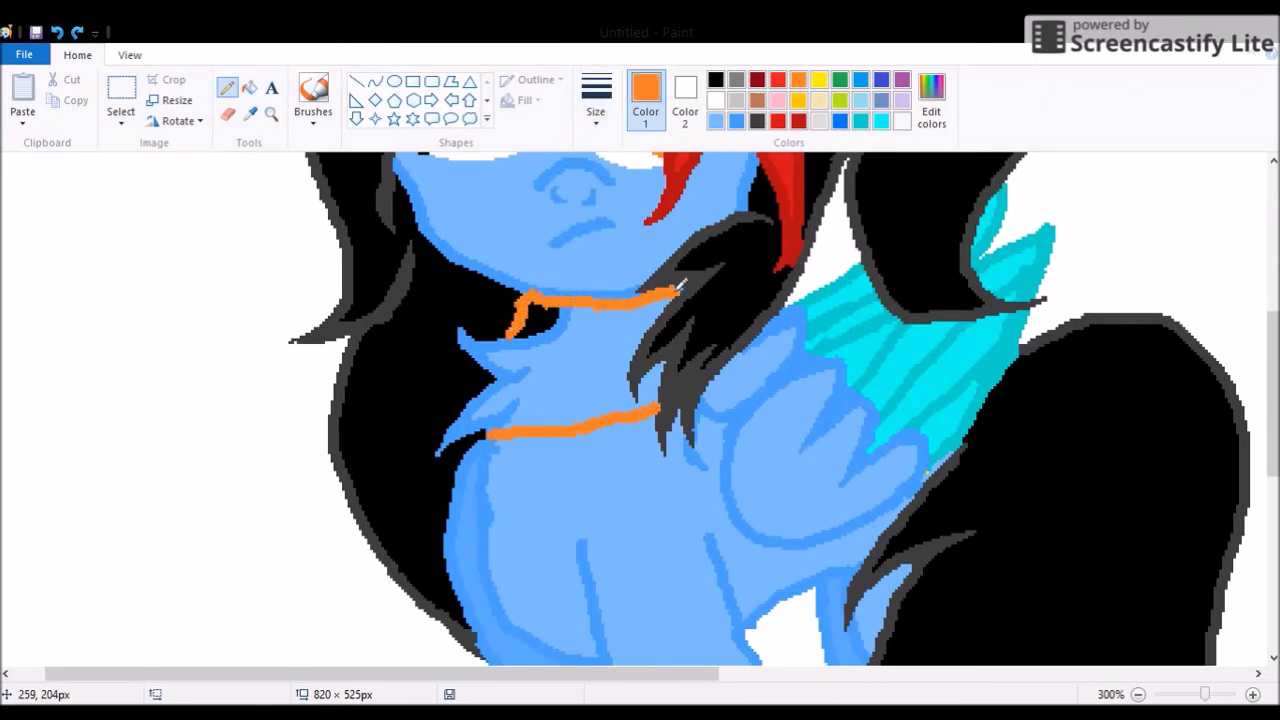
Recolor the neck fur's jagged blue outline orange and remove the leftover curve under the chin
click(249, 88)
click(474, 347)
click(227, 113)
drag(523, 346, 568, 320)
click(249, 88)
right_click(540, 318)
right_click(560, 380)
Fill the neck fur with black and recolor its orange outline dark grey
click(715, 100)
click(715, 79)
click(560, 380)
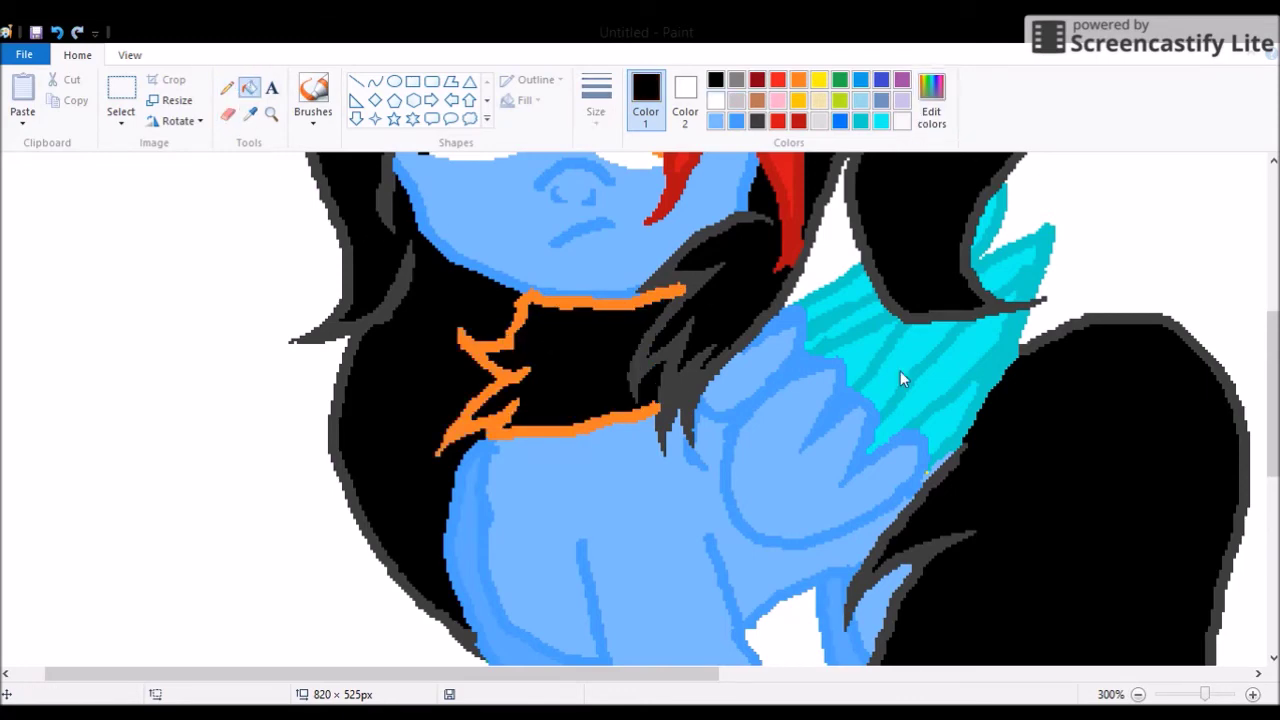
click(499, 415)
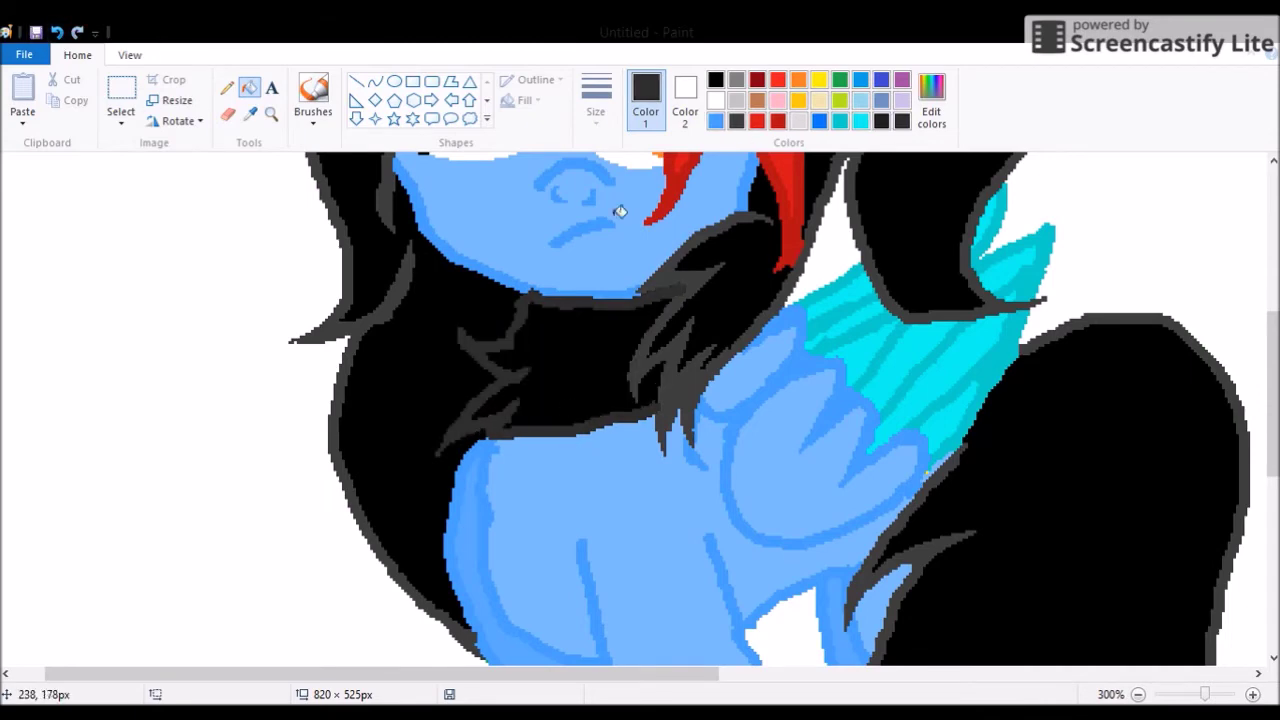
Draw a dark grey rounded band outline around the lower near foreleg with the Pencil
key(alt+h)
key(p)
key(1)
scroll(570, 409, down, 5)
mouse_move(614, 349)
mouse_down()
mouse_move(675, 525)
mouse_move(768, 538)
mouse_up()
key(ctrl+z)
mouse_move(641, 441)
mouse_down()
mouse_move(854, 553)
mouse_move(642, 438)
mouse_up()
Fill the inside of the foreleg band with black
click(249, 87)
click(716, 80)
click(750, 510)
click(643, 495)
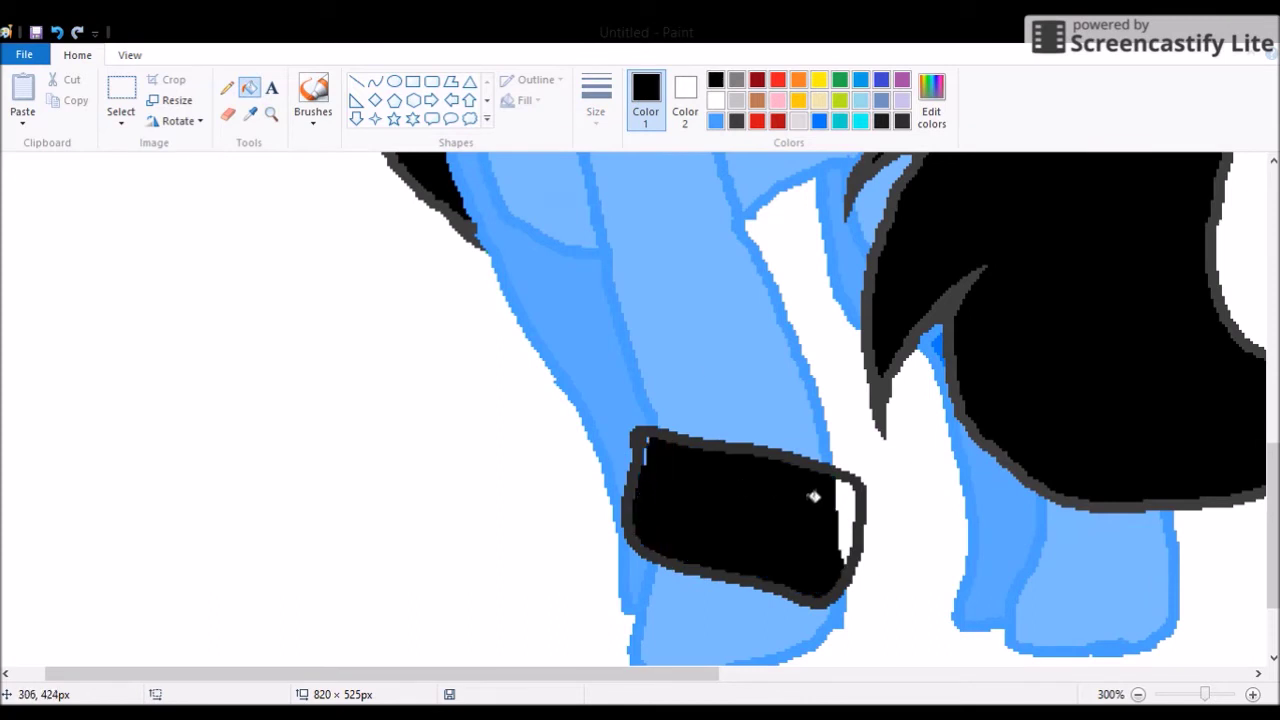
click(846, 505)
Turn the foreleg band white with three slightly curved black vertical stripes
key(alt+h)
key(p)
key(1)
click(227, 113)
drag(676, 452, 666, 437)
drag(745, 460, 726, 598)
mouse_move(800, 478)
mouse_down()
mouse_move(797, 583)
mouse_move(850, 490)
mouse_up()
click(55, 32)
click(55, 32)
drag(723, 451, 706, 580)
drag(790, 465, 775, 575)
mouse_move(850, 480)
mouse_down()
mouse_move(843, 591)
mouse_move(858, 490)
mouse_up()
scroll(780, 448, up, 3)
click(715, 100)
Recolor the fully visible iris bright green and the iris partly covered by the red fringe blue
scroll(640, 400, up, 10)
click(271, 113)
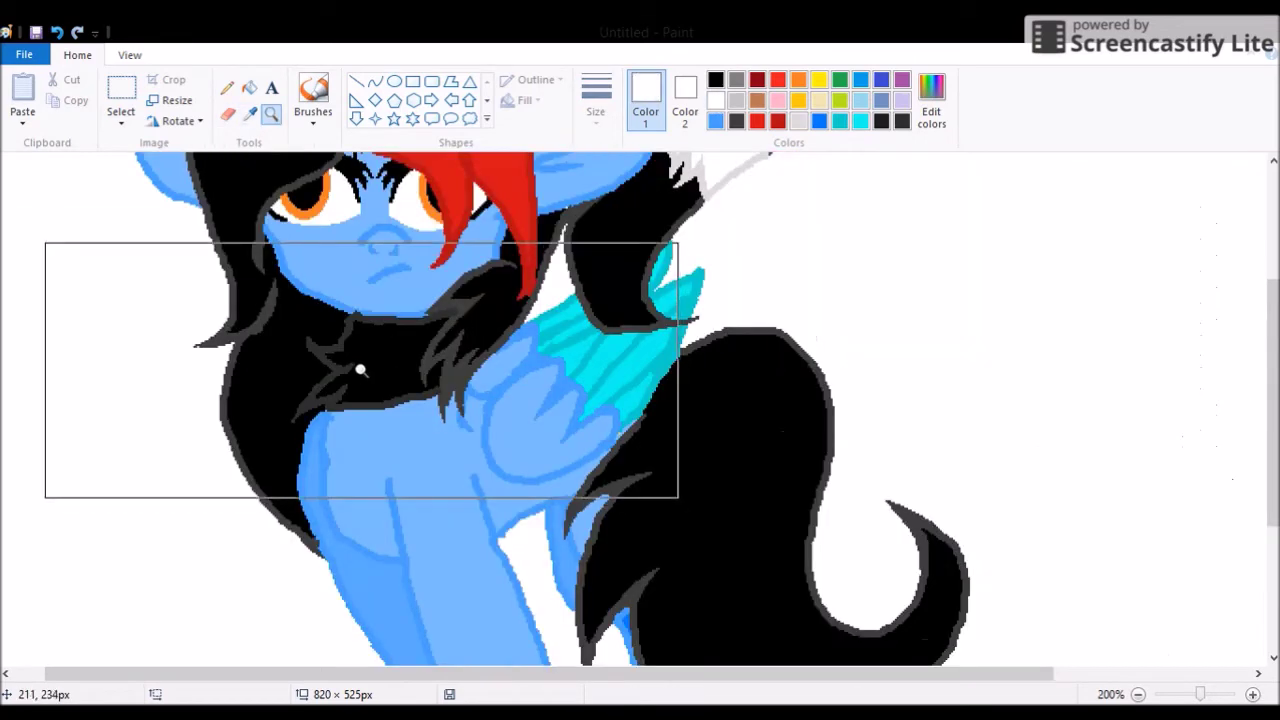
click(360, 368)
click(249, 88)
click(798, 80)
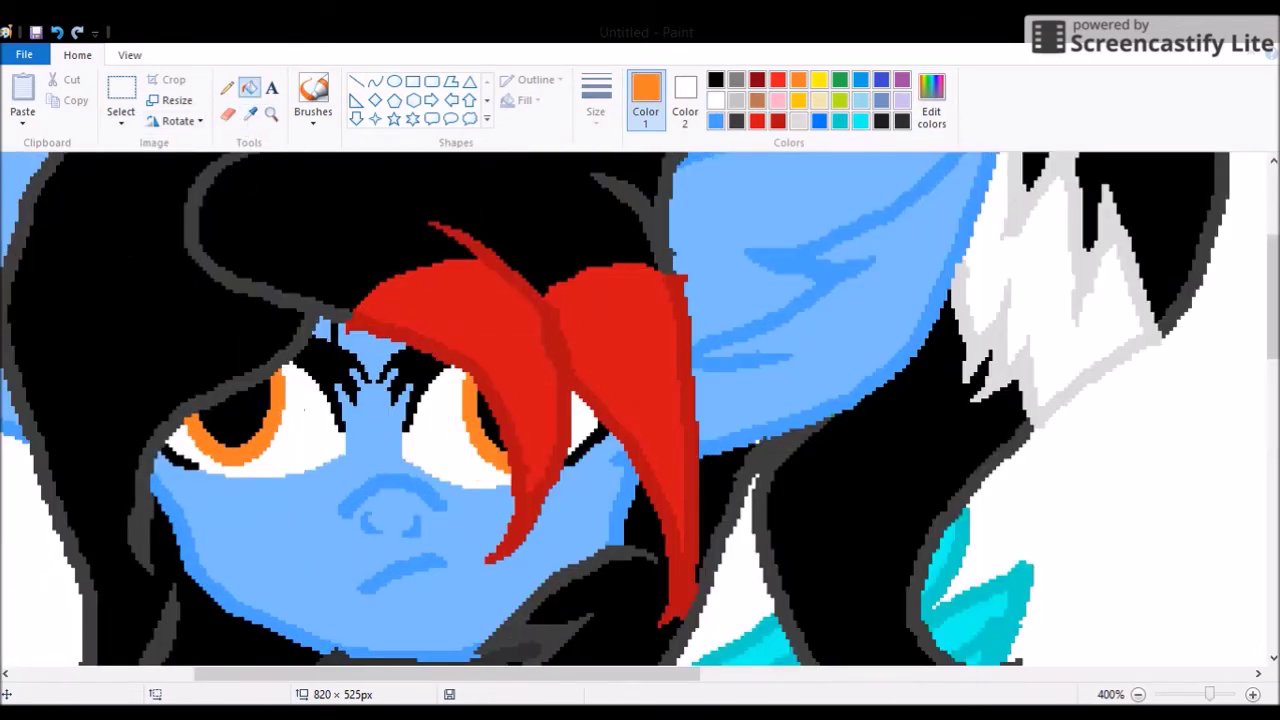
click(260, 436)
click(487, 430)
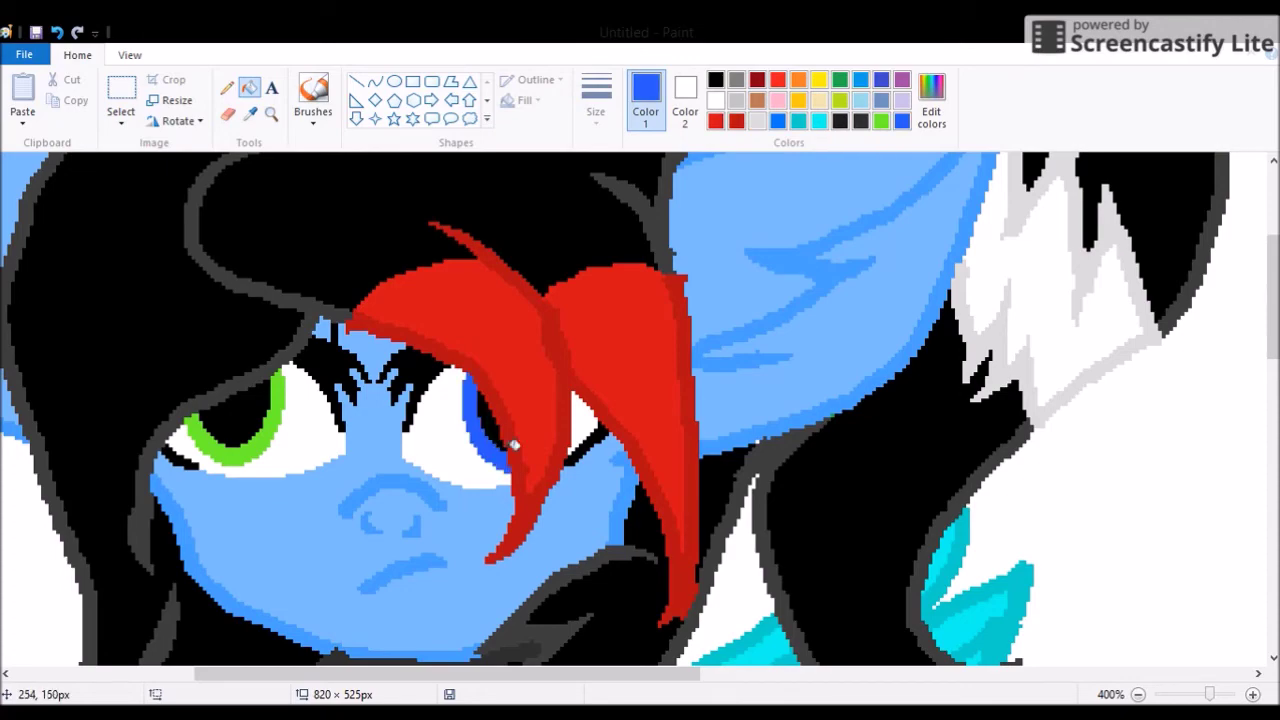
Draw a curled marking on the cheek below the green eye and fill it with red
scroll(487, 430, down, 3)
click(271, 113)
right_click(325, 325)
click(325, 325)
click(343, 424)
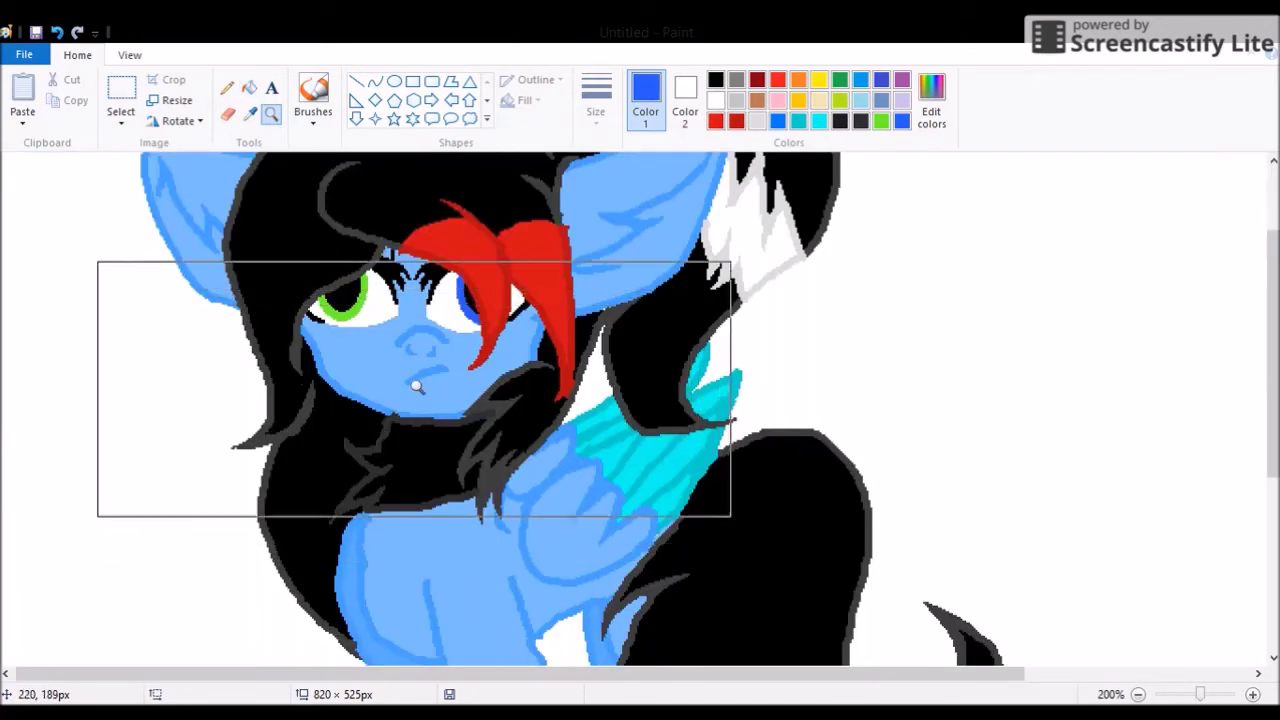
click(413, 388)
scroll(551, 160, up, 3)
drag(452, 470, 458, 365)
key(ctrl+z)
mouse_move(452, 457)
mouse_down()
mouse_move(469, 384)
mouse_move(456, 404)
mouse_move(507, 353)
mouse_up()
click(249, 87)
click(490, 415)
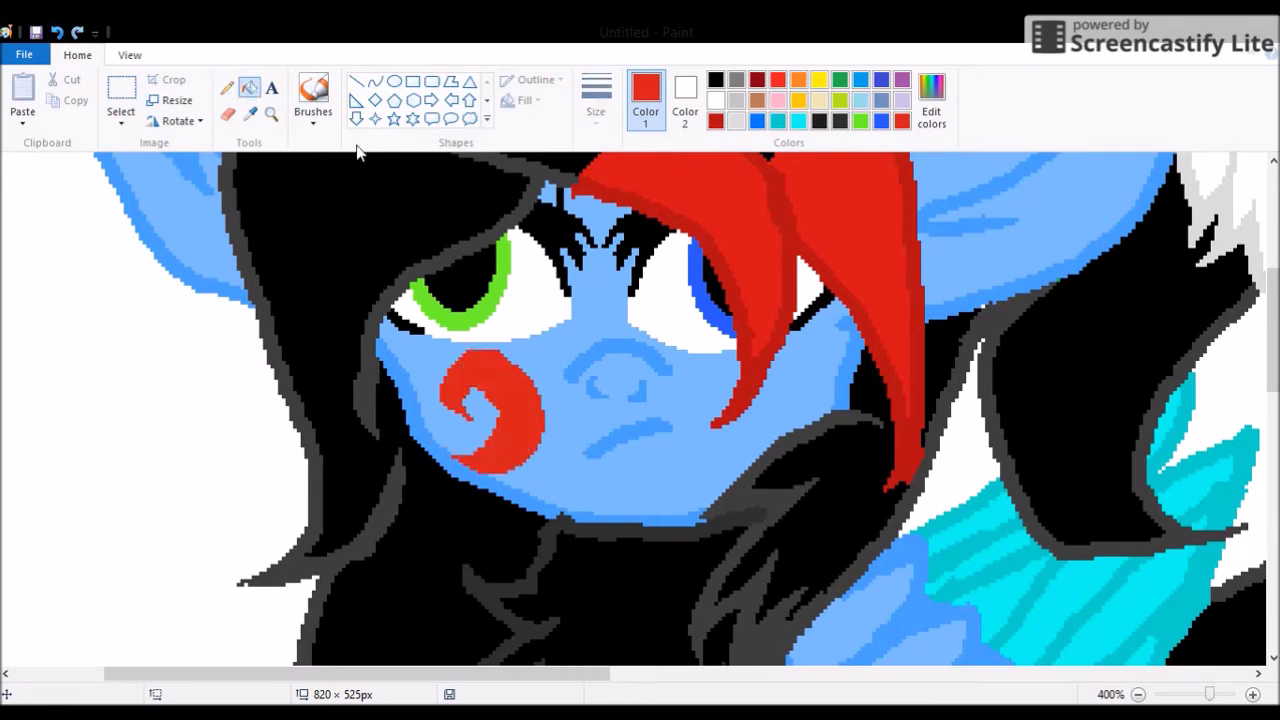
Draw a red swirl on the lower outer edge of the large ear and fill it with red
click(227, 87)
scroll(1022, 521, up, 5)
drag(1066, 493, 1035, 515)
key(ctrl+z)
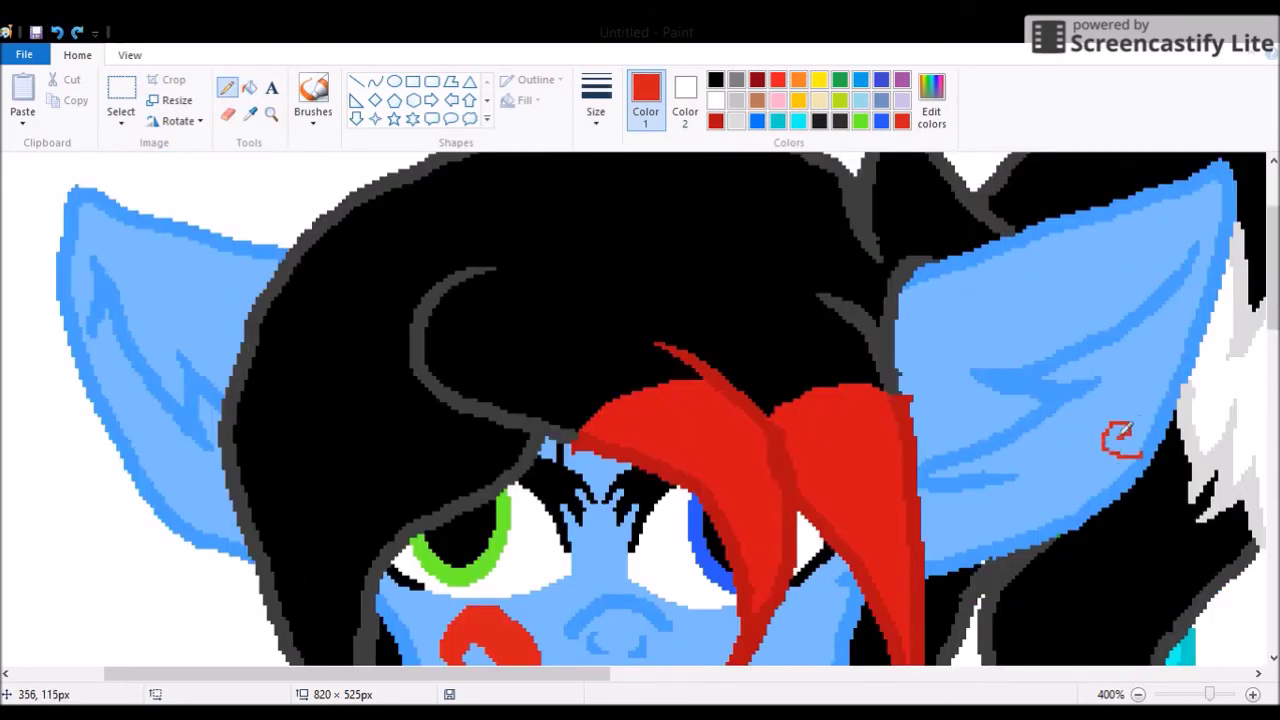
click(250, 88)
click(1112, 438)
Add a second filled red swirl on the upper edge of the large ear near its base
click(227, 87)
drag(1026, 242, 1018, 284)
click(249, 87)
click(1040, 278)
Draw a wavy red marking on the cheek between the two red fringe strands and fill it with red
scroll(1000, 300, down, 5)
click(227, 87)
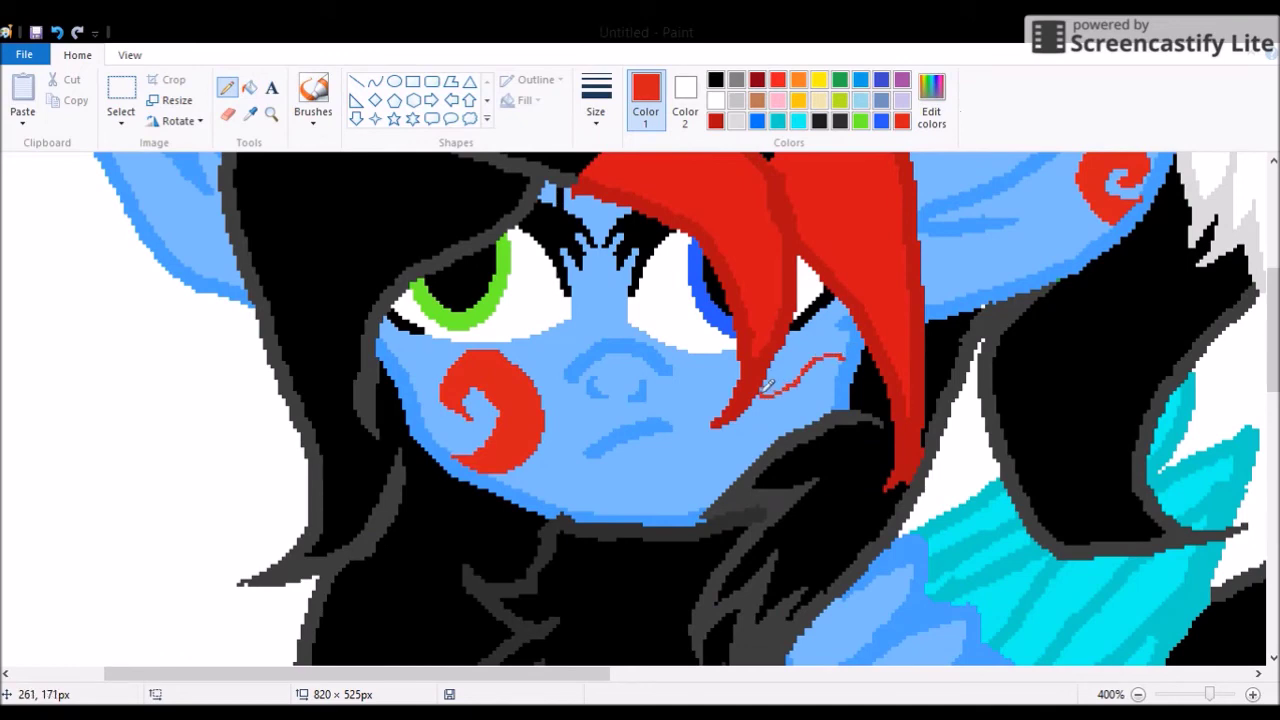
click(249, 87)
click(800, 392)
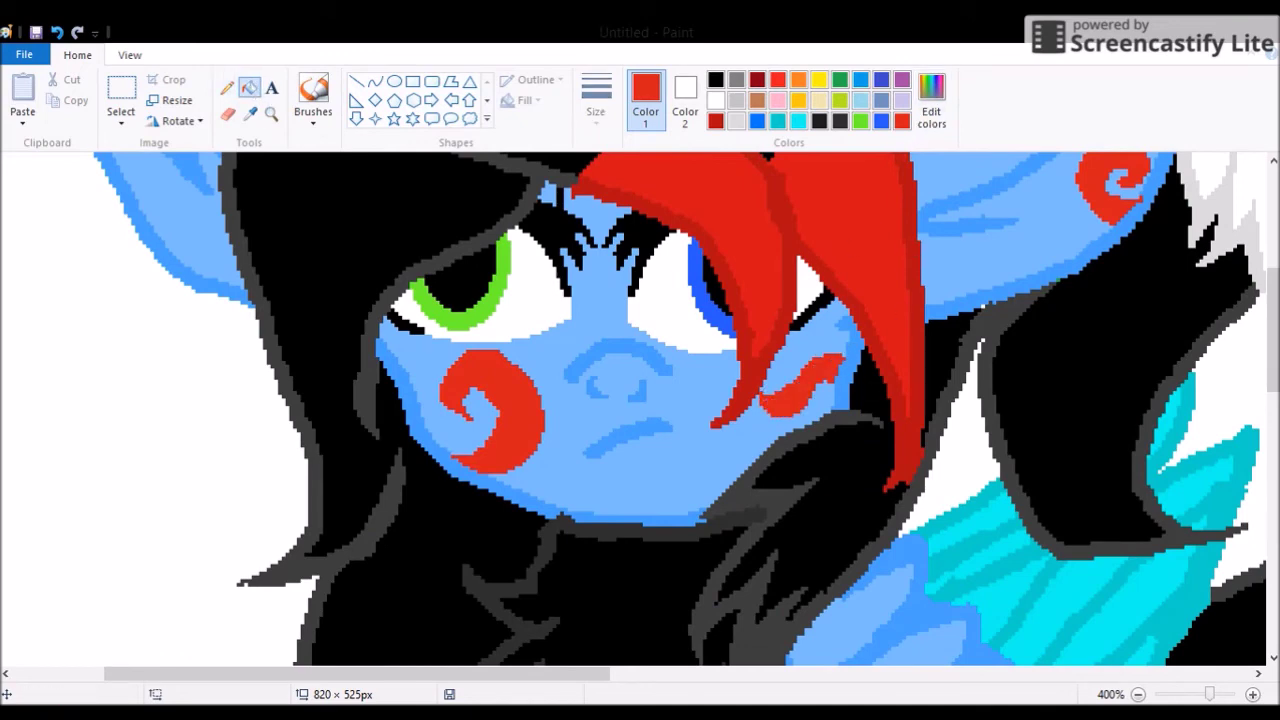
Draw a pointed yellow marking below each eye and fill both with yellow
click(818, 79)
click(227, 87)
drag(425, 336, 437, 395)
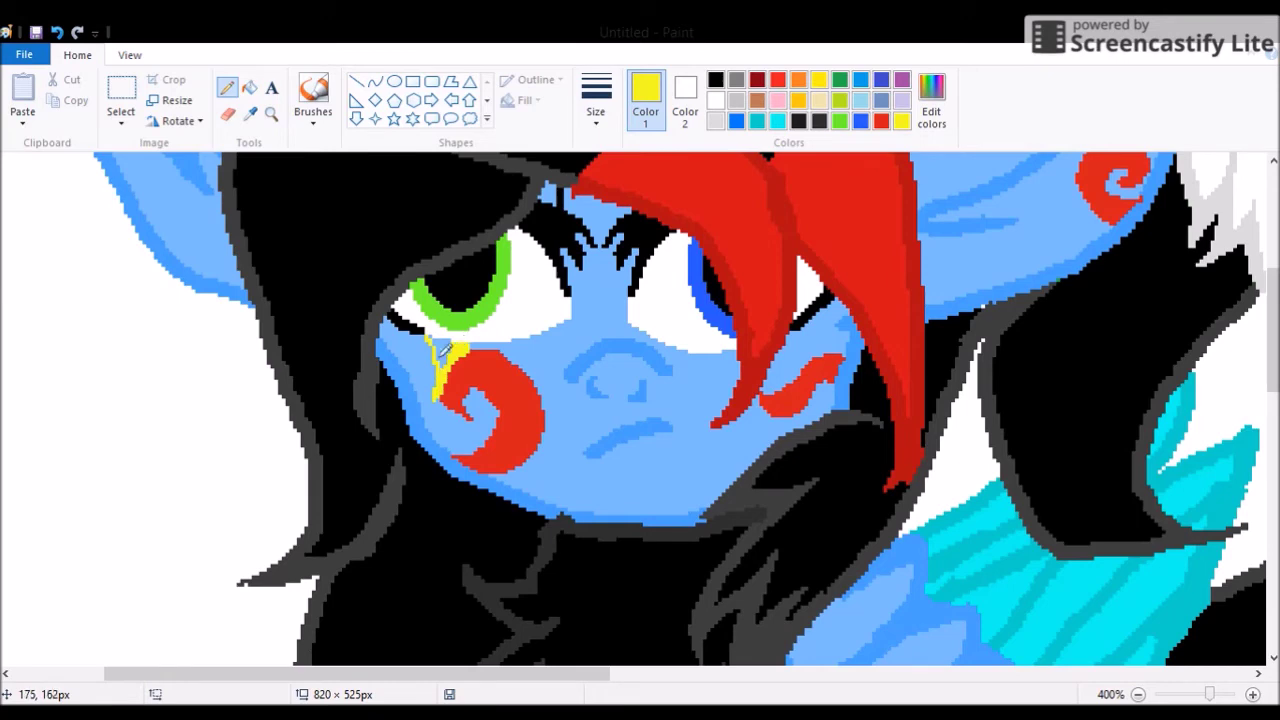
click(249, 87)
click(447, 350)
click(227, 87)
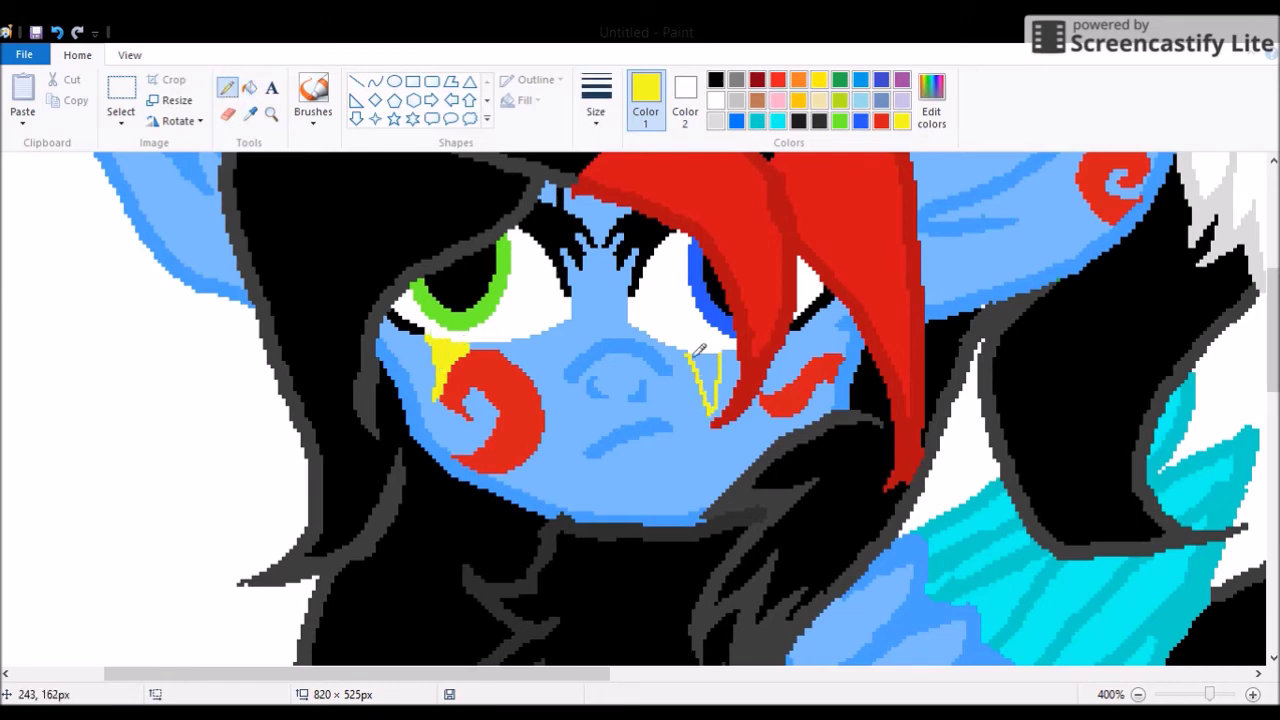
click(249, 87)
click(706, 372)
Draw red swirl markings on the smaller ear with the Pencil
click(271, 113)
right_click(700, 380)
click(420, 190)
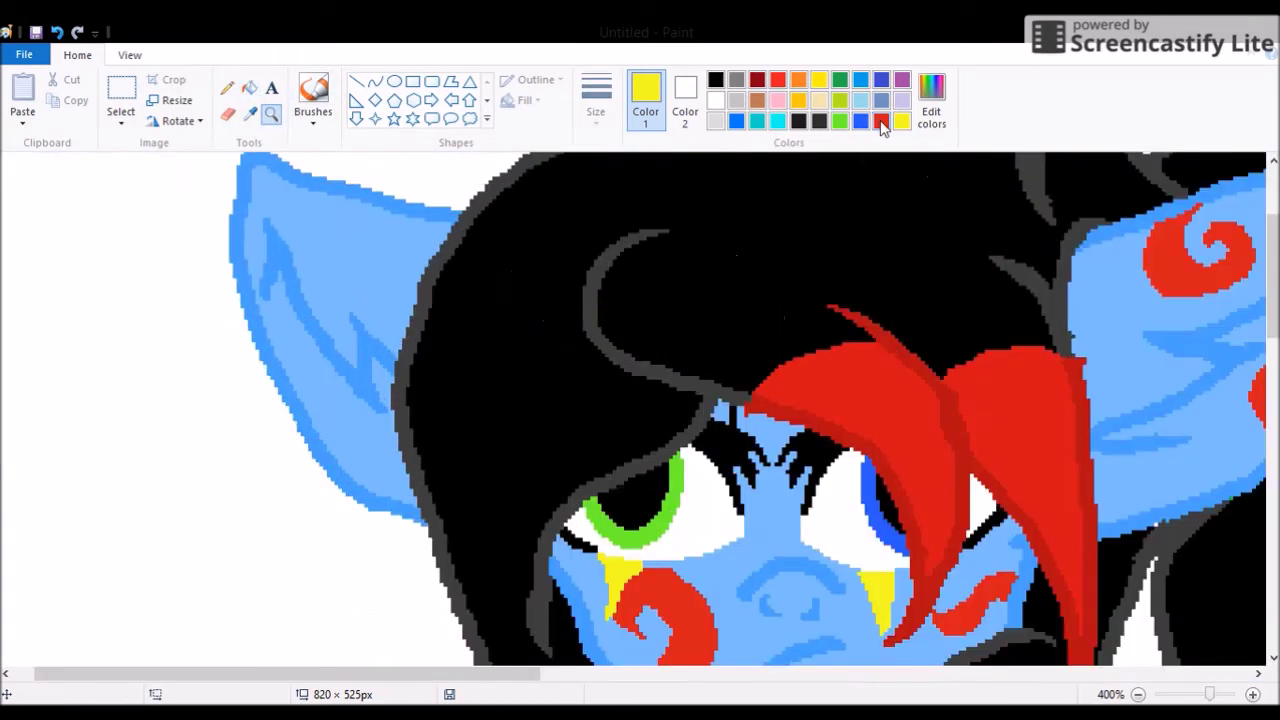
click(880, 121)
click(227, 87)
drag(371, 206, 357, 228)
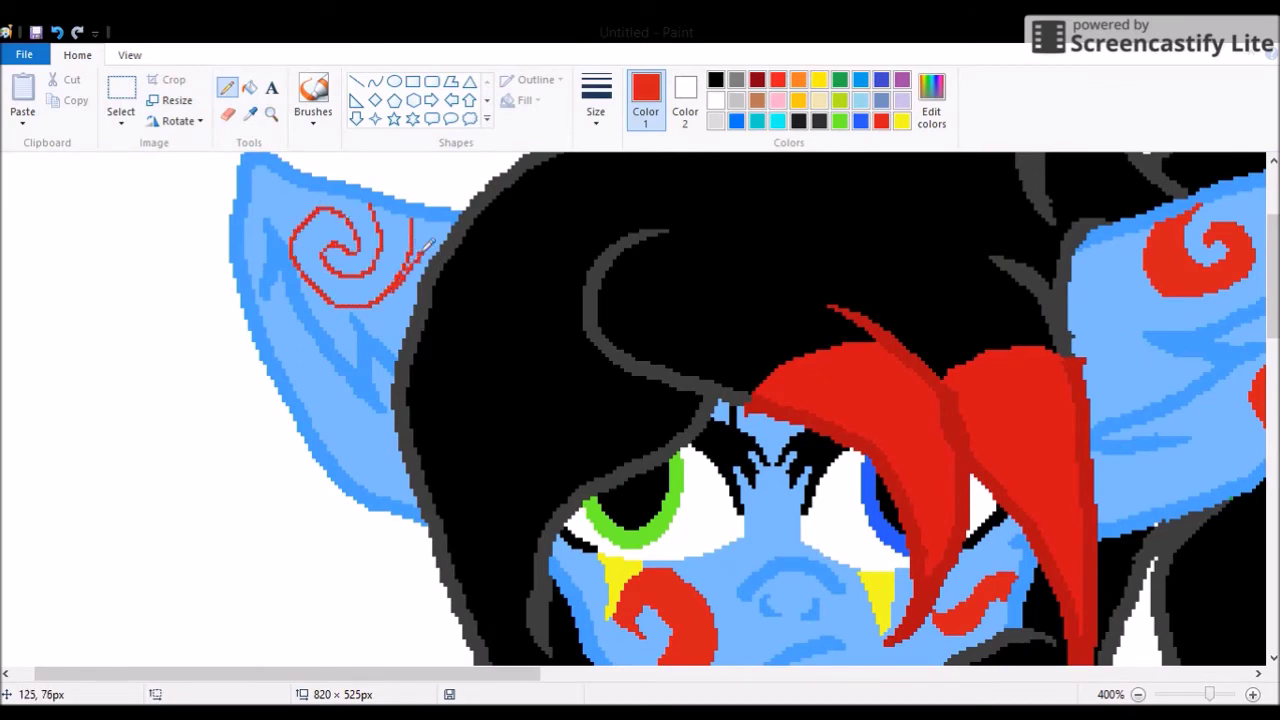
drag(300, 220, 410, 300)
drag(330, 390, 370, 480)
Draw a red swirl on the near foreleg above the striped band and fill it with red
click(271, 113)
scroll(640, 400, down, 5)
right_click(257, 200)
click(379, 430)
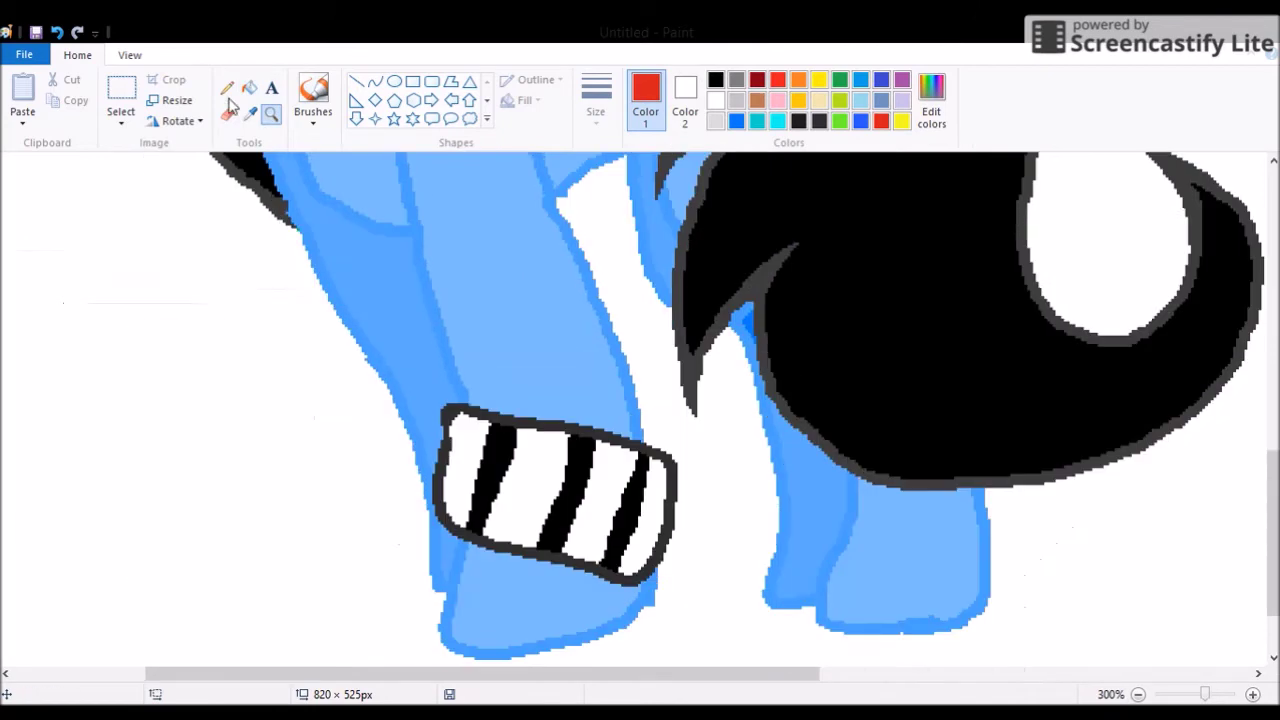
click(227, 87)
drag(566, 243, 548, 292)
mouse_move(520, 213)
mouse_down()
mouse_move(543, 337)
mouse_move(575, 320)
mouse_move(540, 263)
mouse_up()
key(ctrl+z)
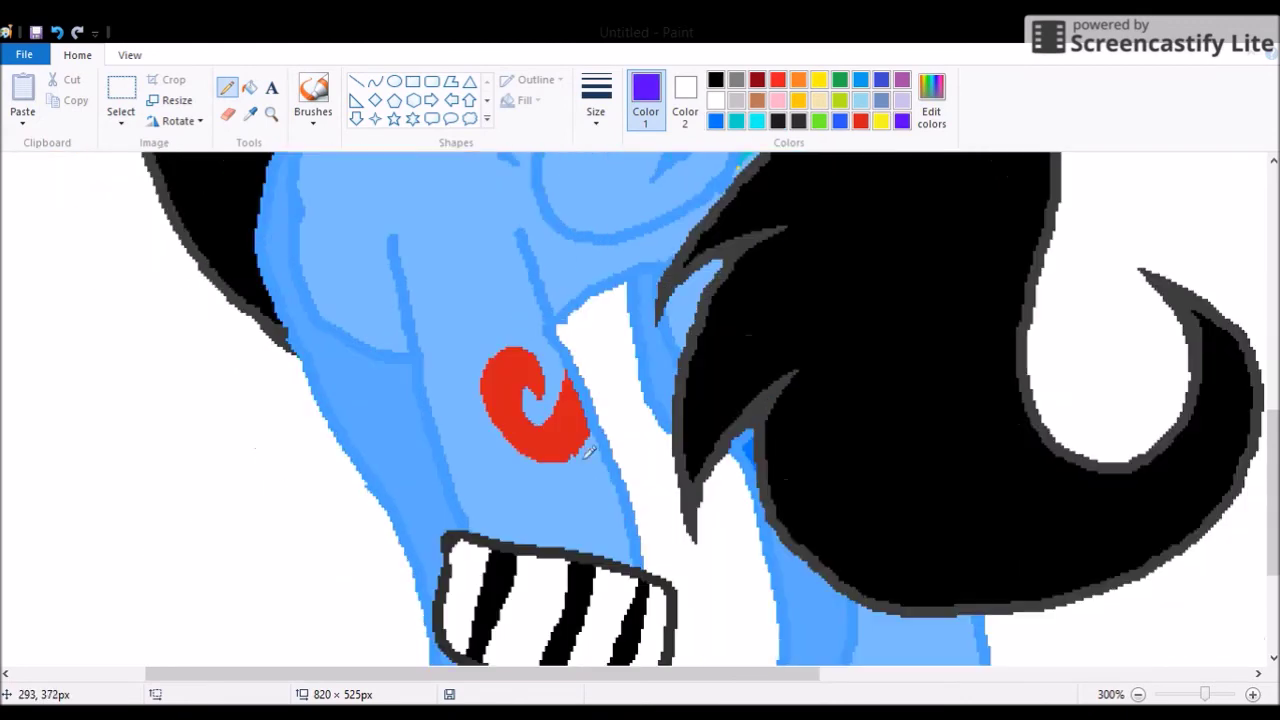
Draw purple Pencil marks below the red foreleg swirl and a spiral on the upper chest, filling the spiral with purple
drag(610, 450, 545, 520)
drag(545, 520, 630, 532)
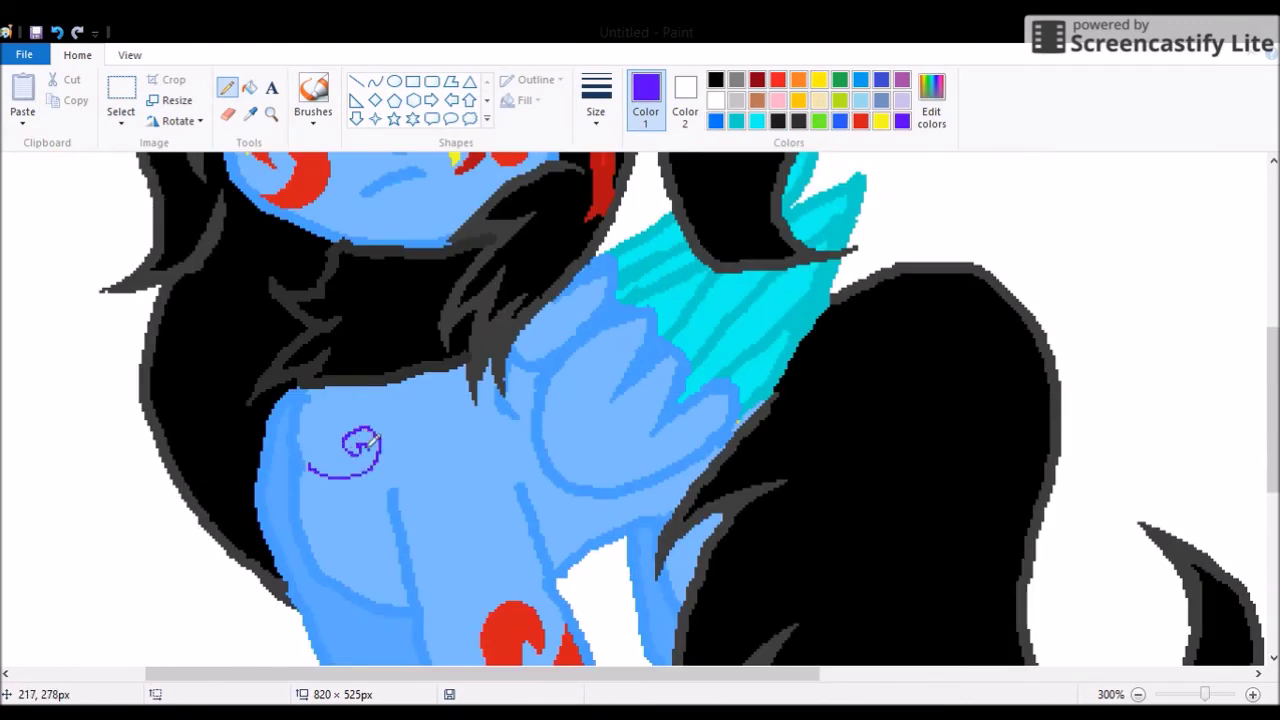
drag(372, 440, 384, 452)
key(ctrl+z)
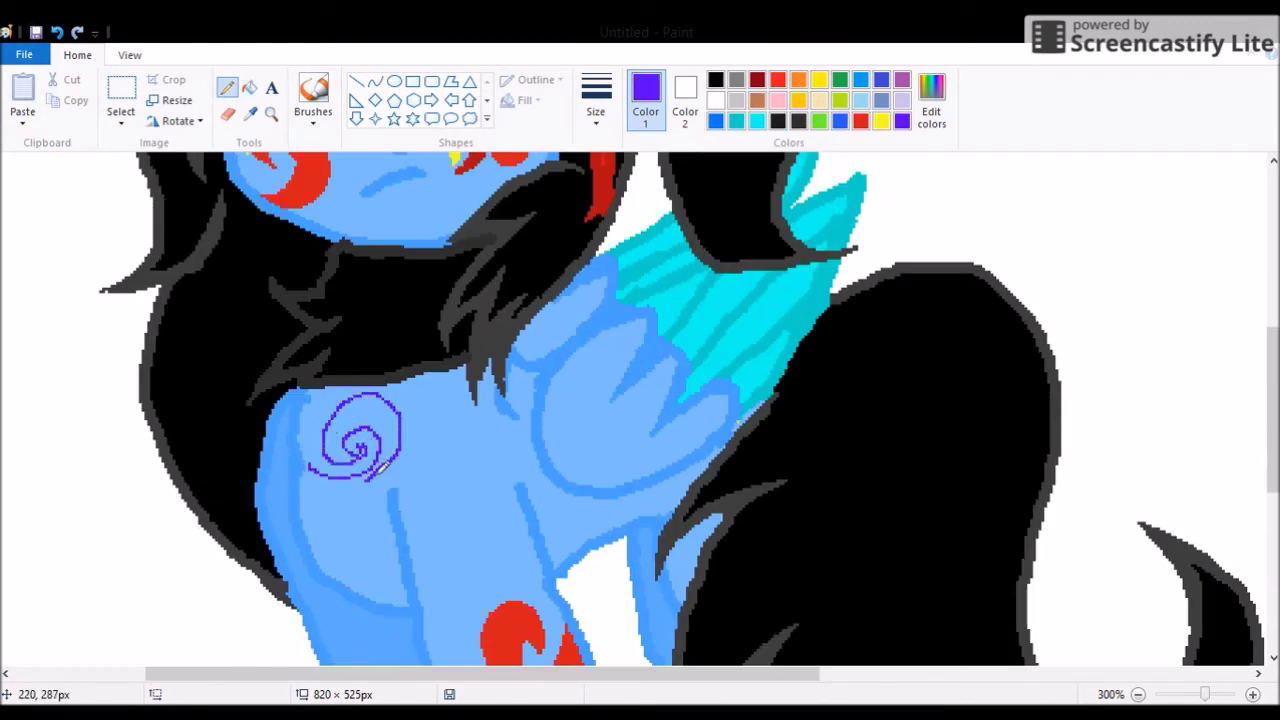
click(249, 87)
click(365, 420)
click(320, 495)
Outline a marking down the bridge of the nose between the eyes and fill it with purple
click(227, 87)
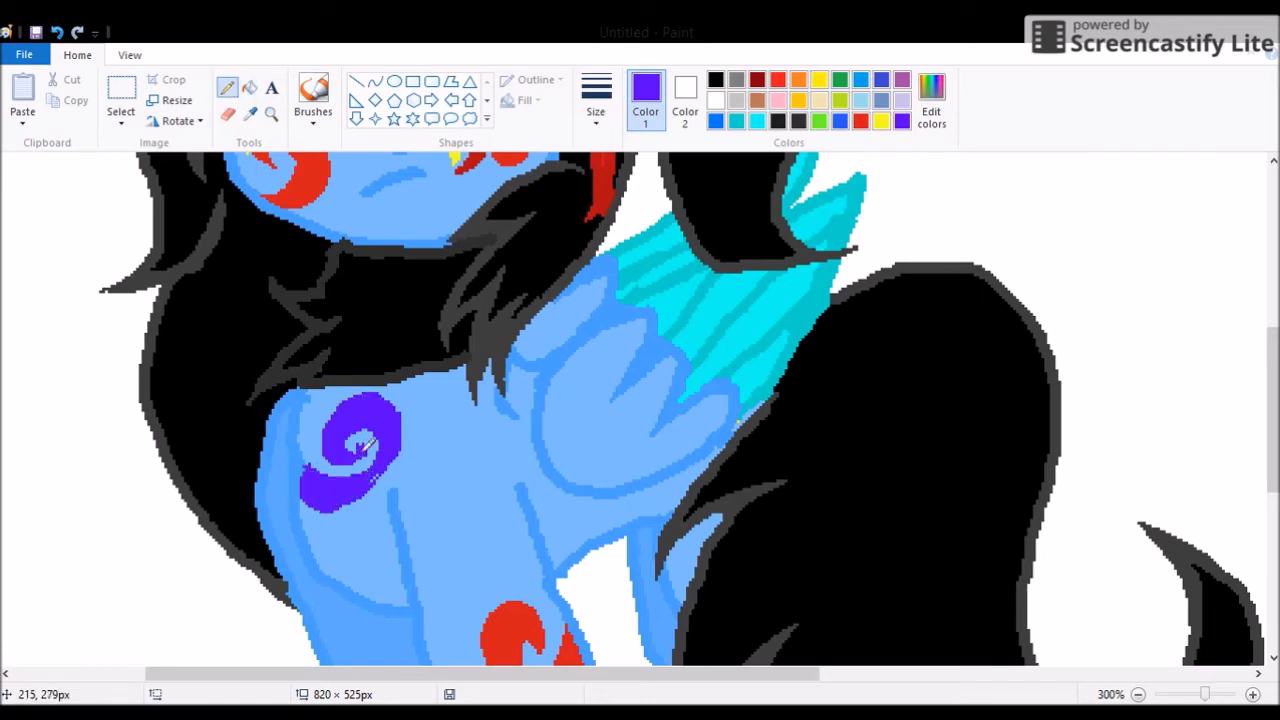
scroll(312, 462, up, 5)
ctrl+scroll(315, 197, up, 1)
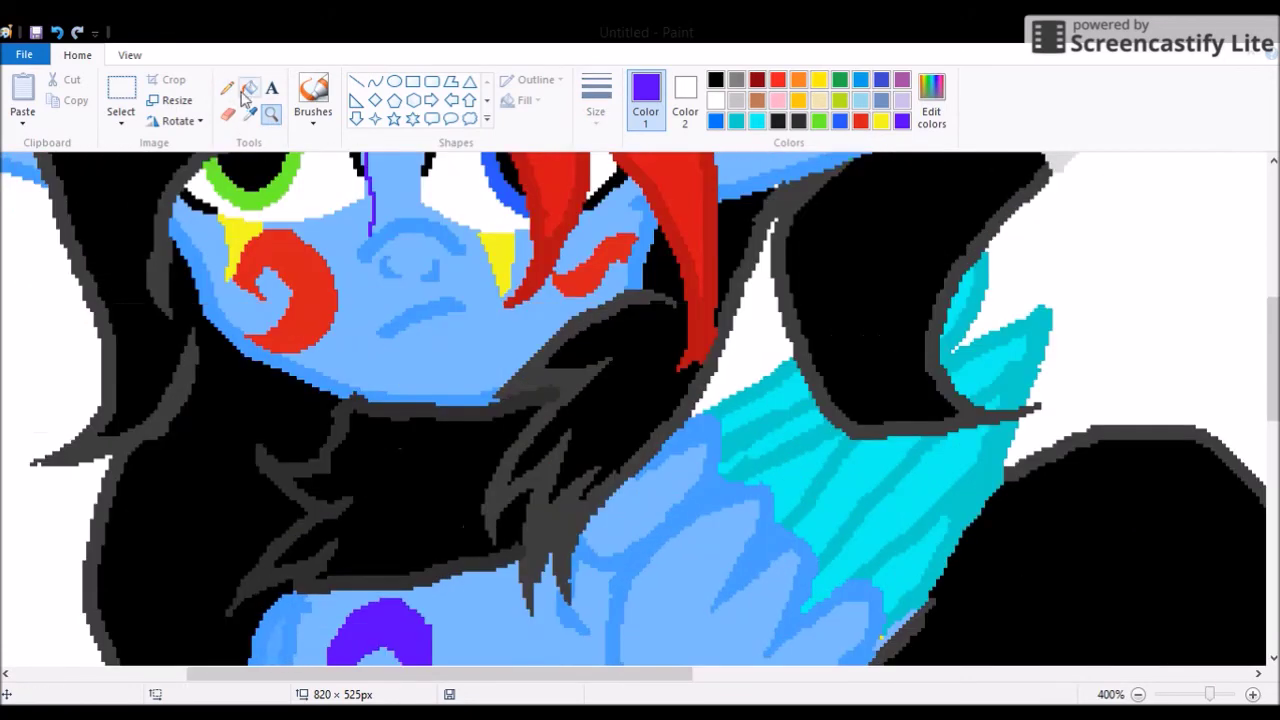
scroll(412, 342, up, 3)
drag(422, 330, 422, 350)
click(249, 87)
click(395, 290)
Draw pointed purple markings on the outer edge of both cheeks and fill them with purple
click(227, 87)
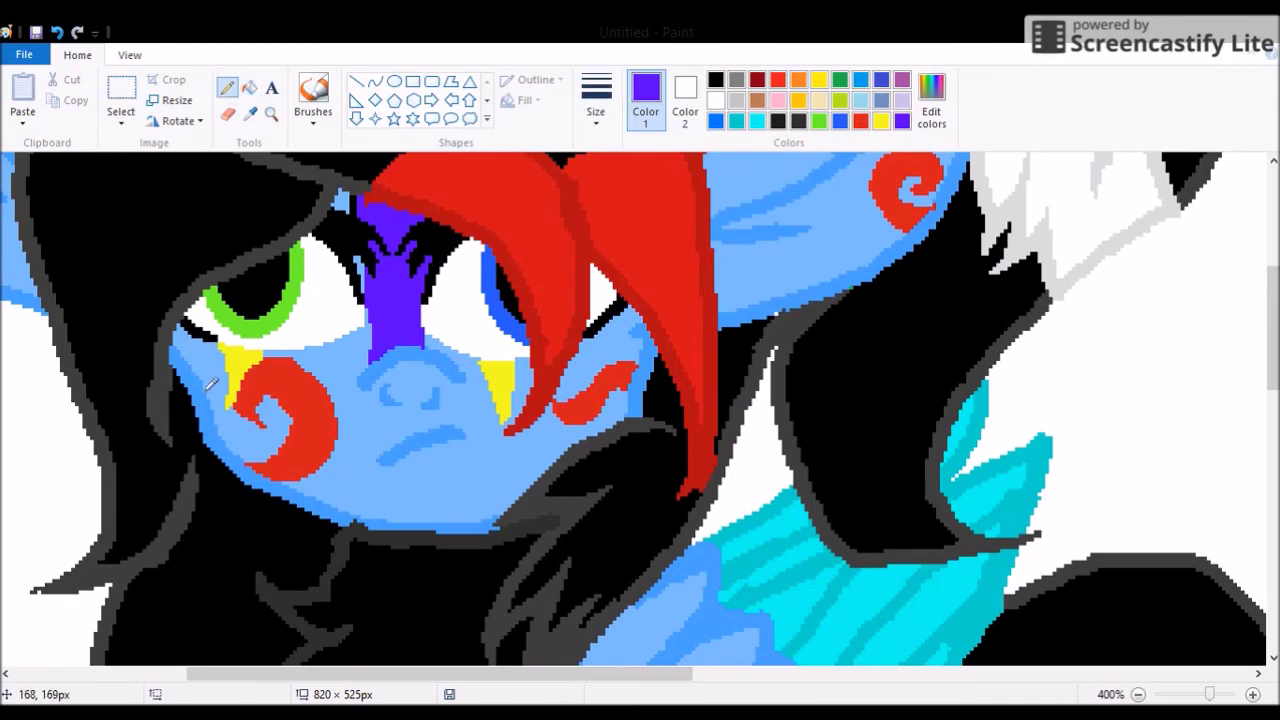
click(249, 87)
click(220, 385)
click(227, 87)
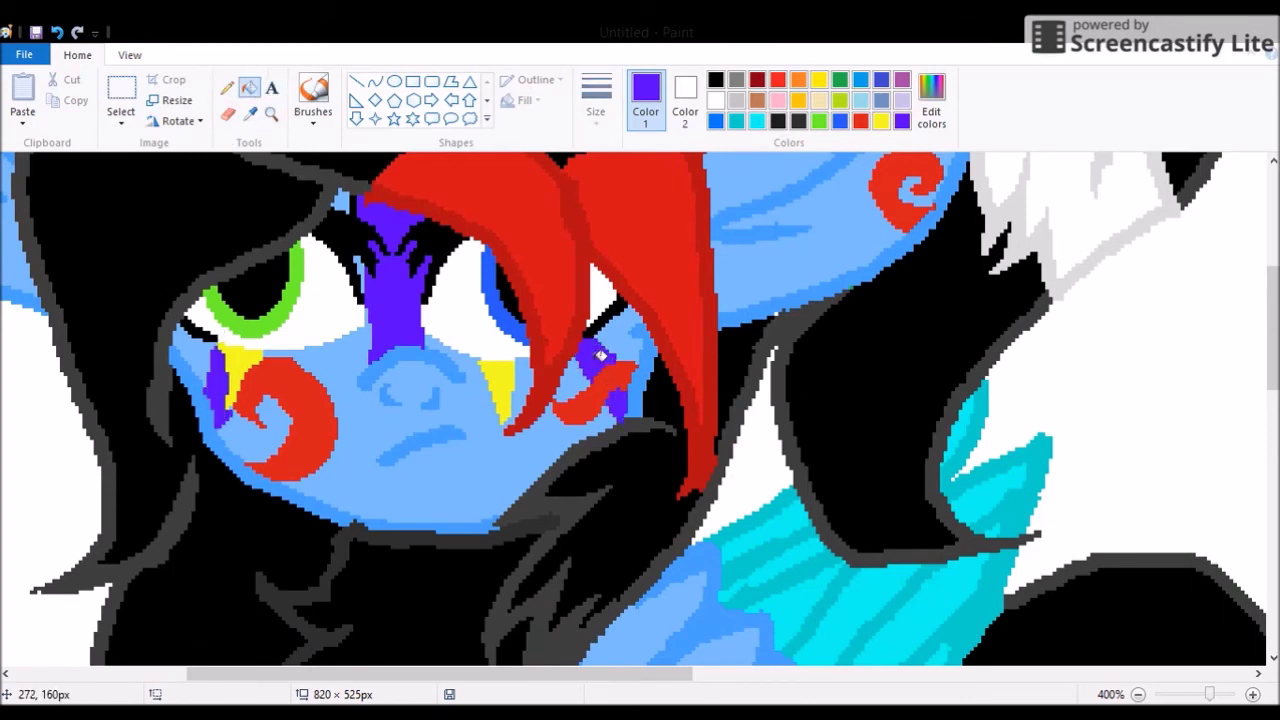
Draw a jagged marking along the lower edge of the larger ear up to the swirl and fill it with purple
scroll(600, 360, up, 3)
drag(735, 434, 834, 349)
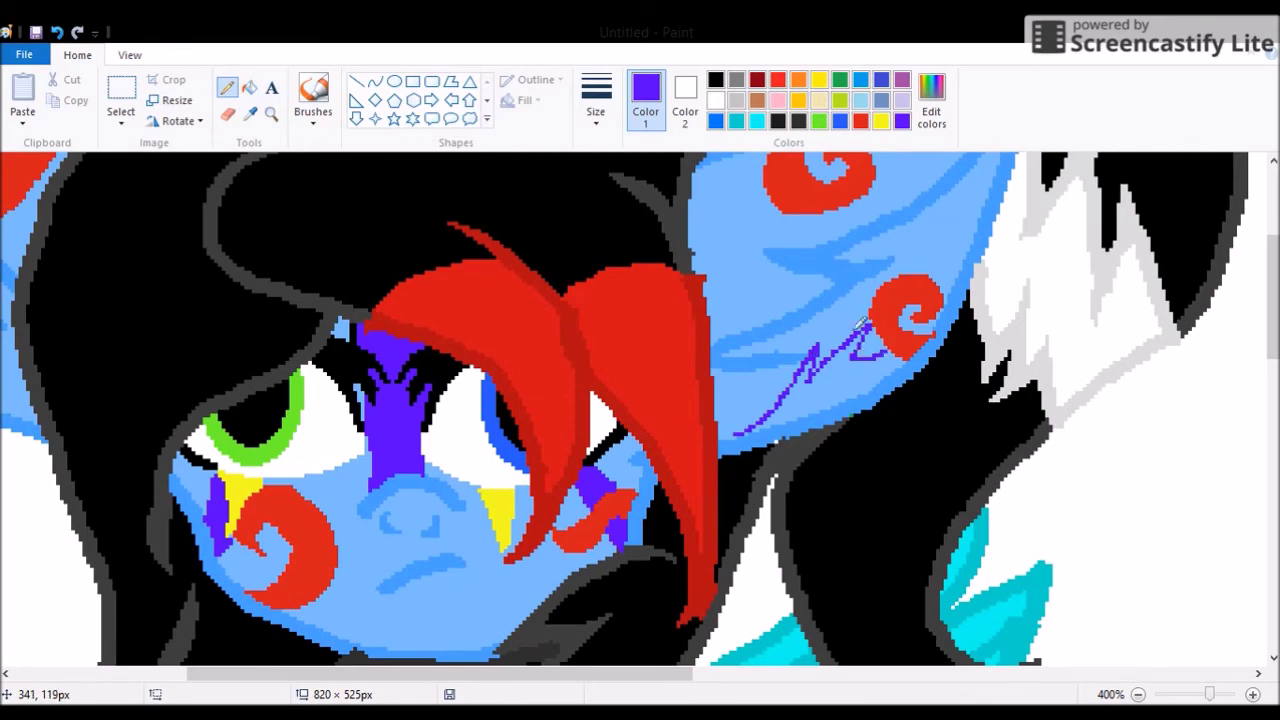
click(249, 87)
click(824, 383)
Draw a pointed triangle on the near foreleg just above the striped band and fill it with purple
click(271, 113)
right_click(824, 383)
click(335, 288)
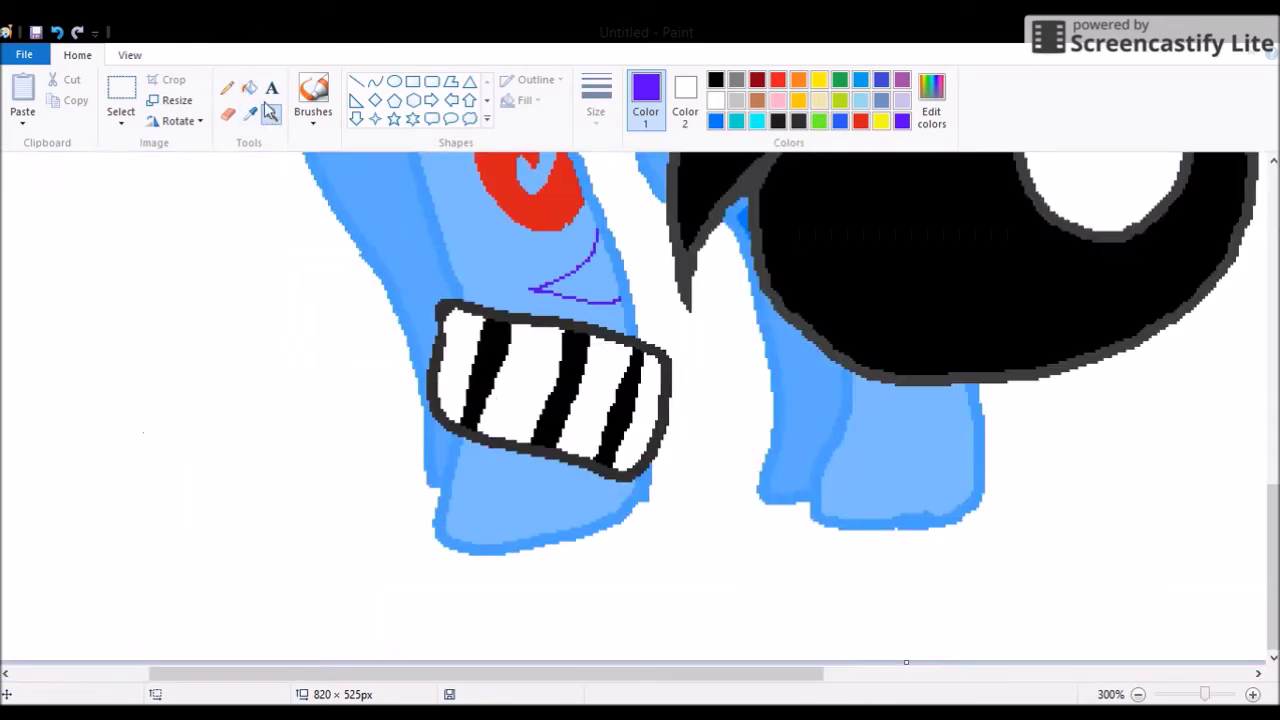
click(249, 87)
scroll(510, 330, up, 2)
Draw a jagged black edge across the near foreleg beside the red swirl and fill the lower leg and hoof with black
click(229, 88)
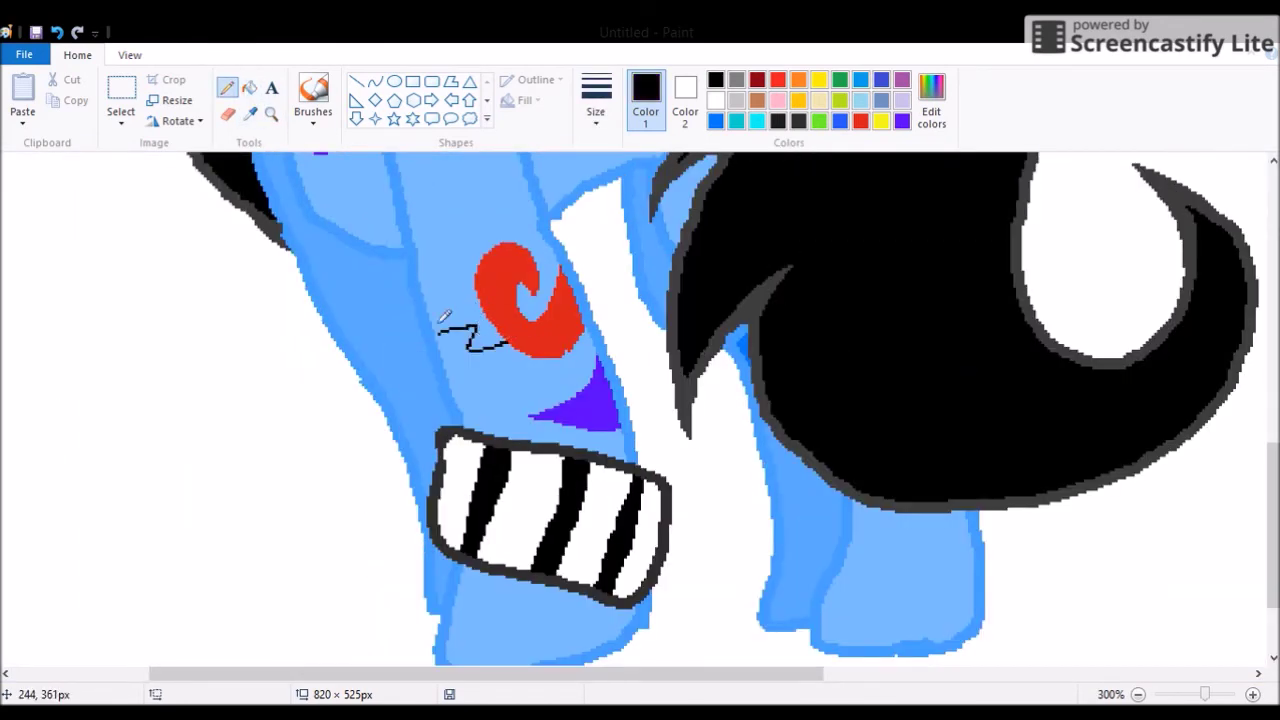
click(249, 87)
click(480, 380)
click(544, 600)
Draw a jagged black edge across the far foreleg and fill its lower part and both hind legs with black
click(229, 88)
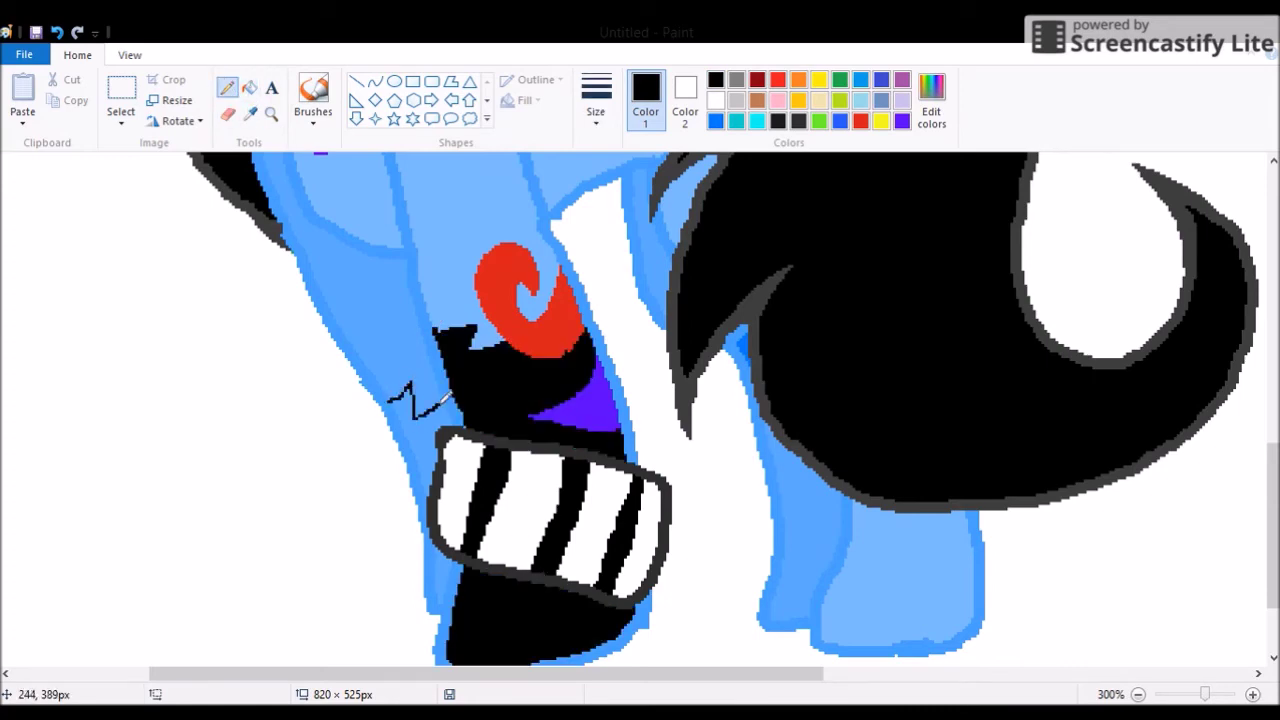
click(249, 87)
click(422, 576)
key(ctrl+z)
click(830, 565)
click(800, 520)
scroll(557, 471, down, 1)
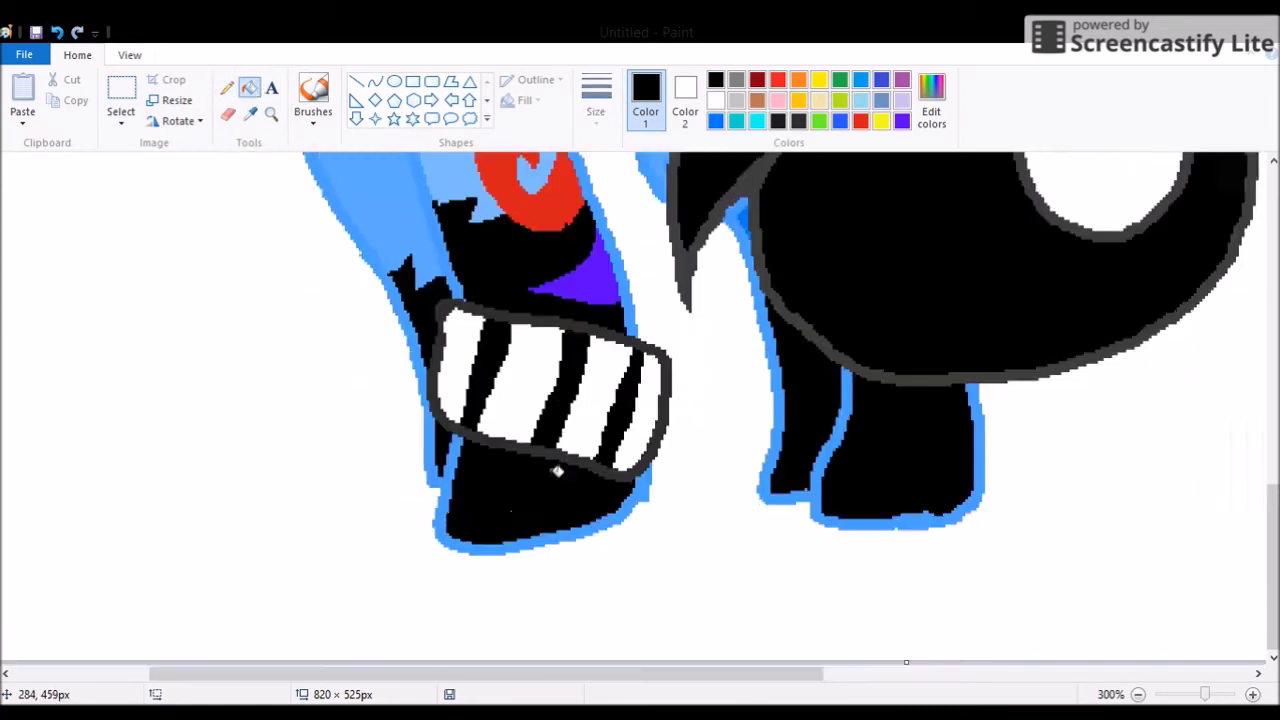
scroll(647, 350, up, 2)
click(647, 350)
click(271, 113)
key(ctrl+z)
Recolor the blue outlines around the black far foreleg, near hoof and hind legs dark gray
right_click(389, 423)
click(389, 423)
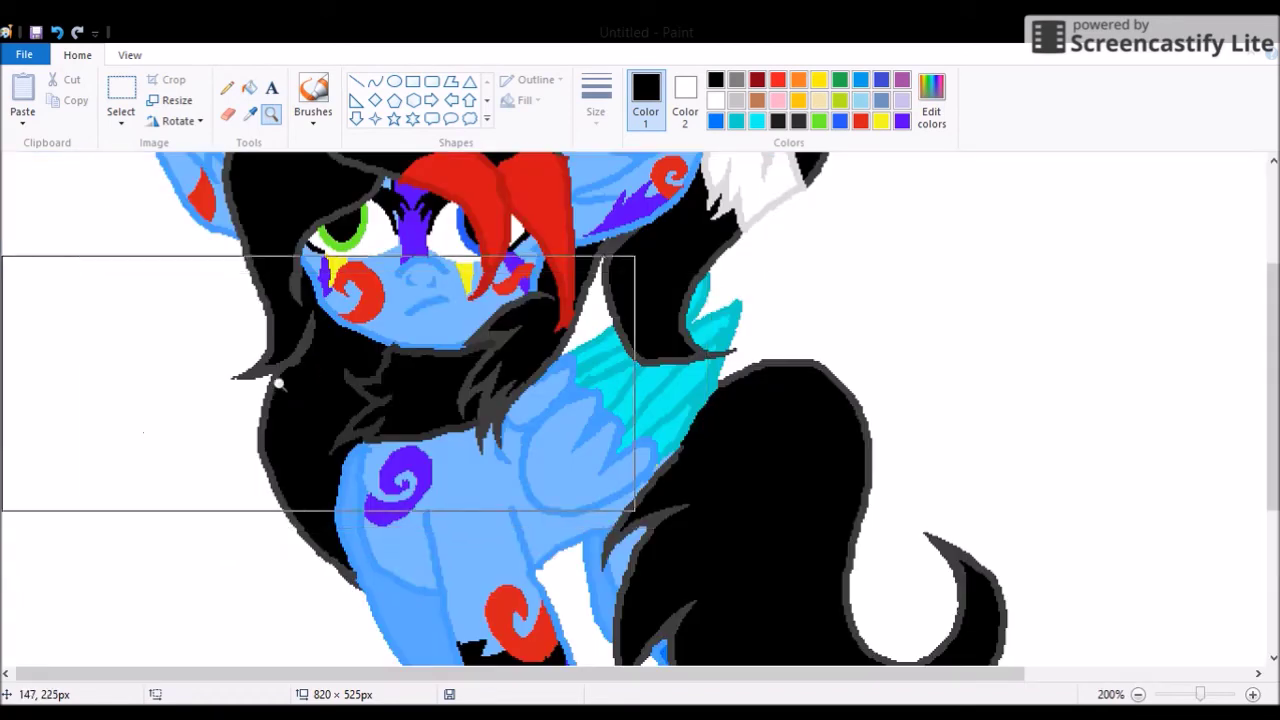
click(549, 640)
click(228, 87)
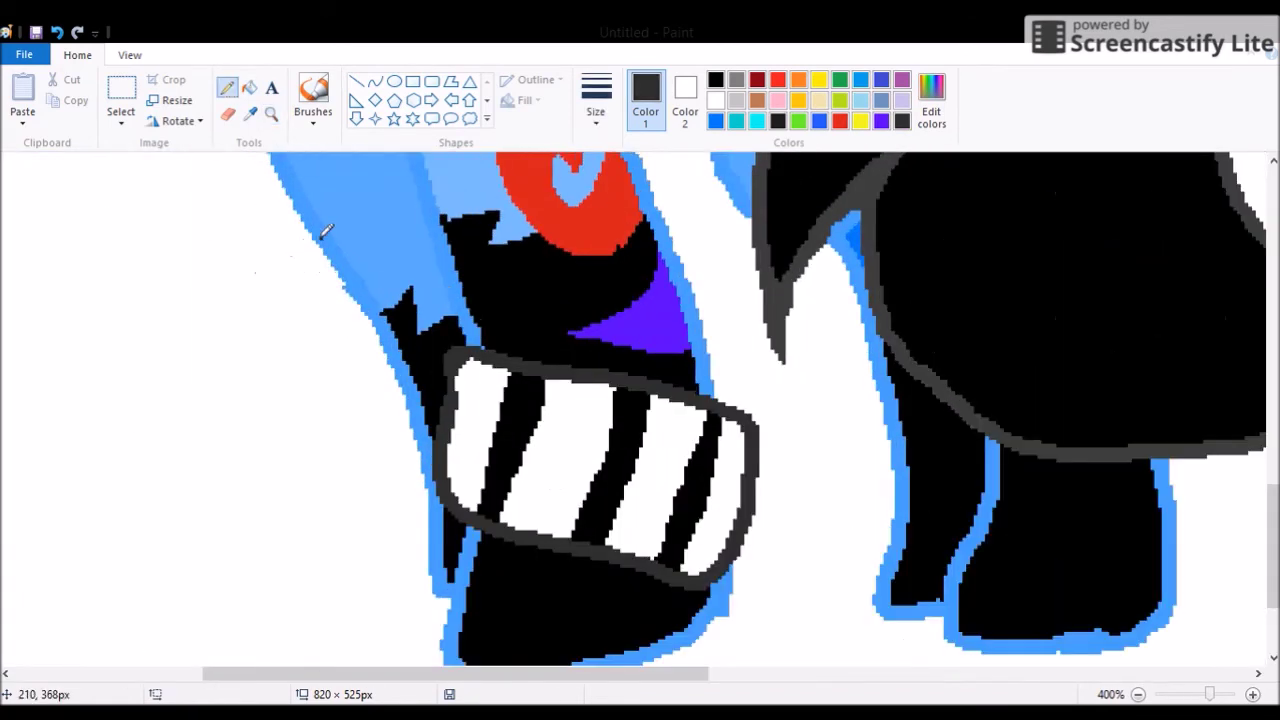
click(249, 87)
click(888, 450)
click(440, 500)
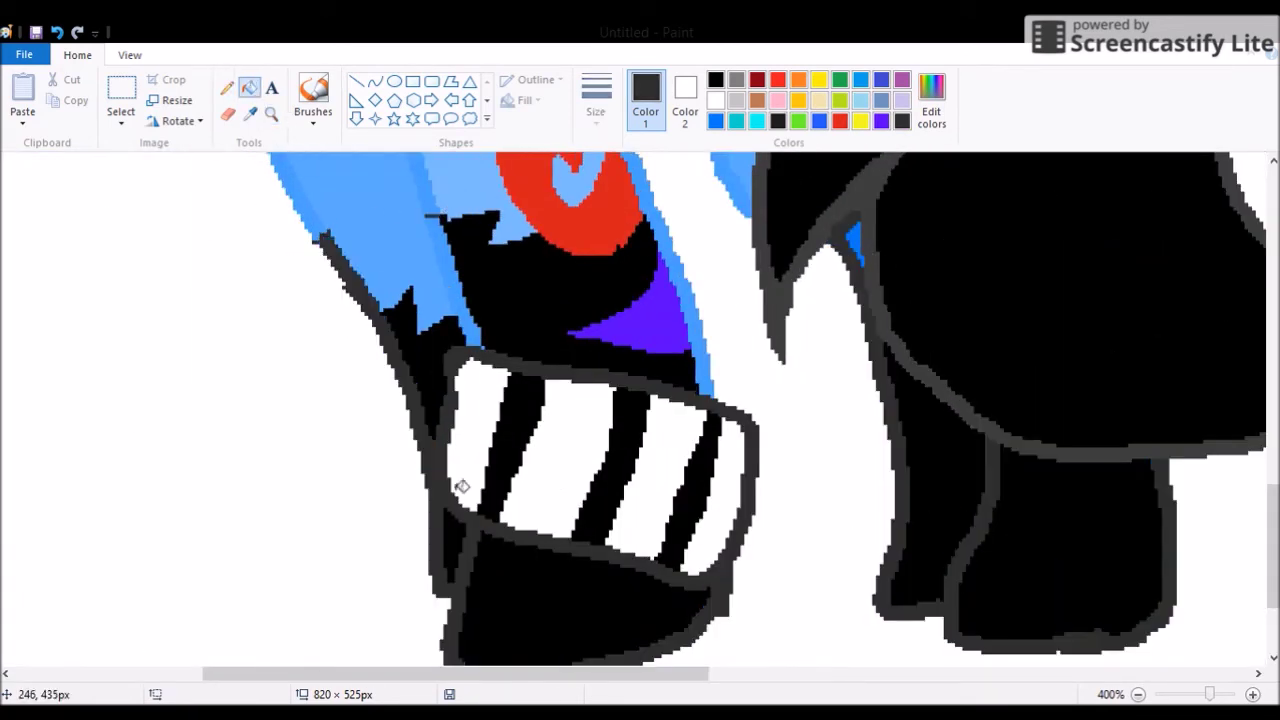
Recolor the near foreleg's outlines beside the black area dark gray and fill the small blue gap by the tail black
click(228, 87)
scroll(632, 272, up, 2)
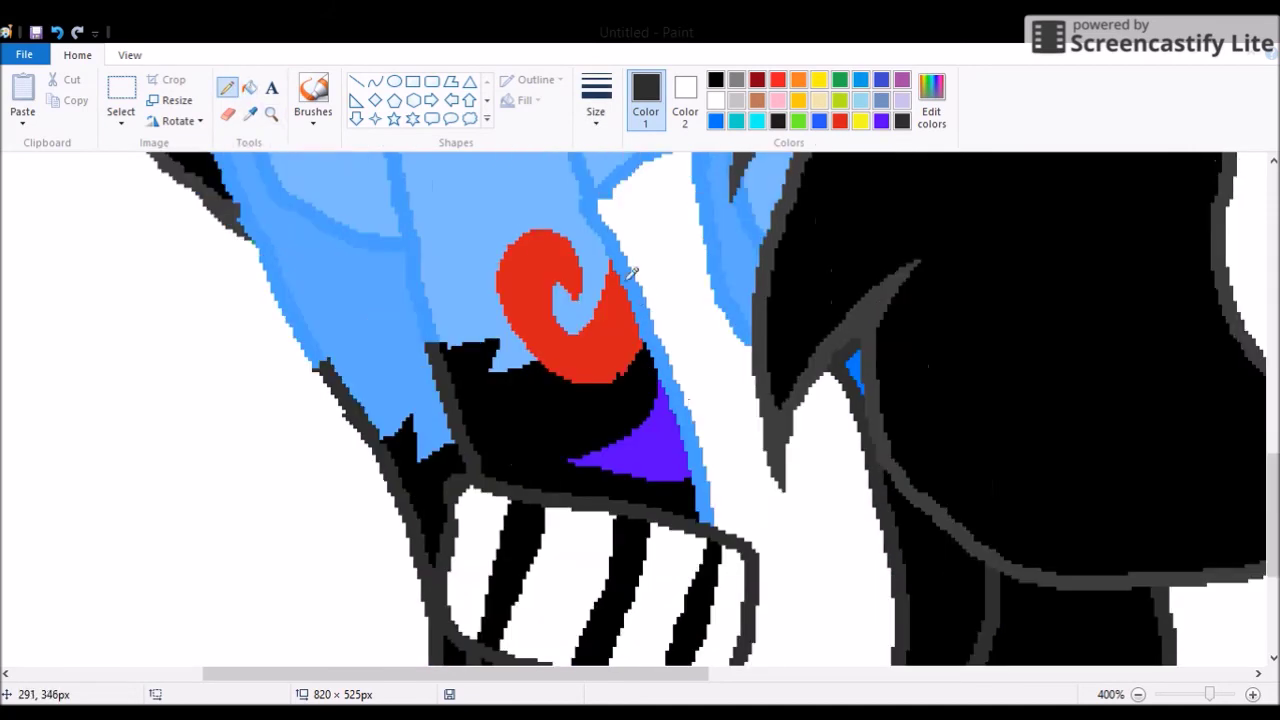
click(249, 87)
click(675, 400)
click(715, 80)
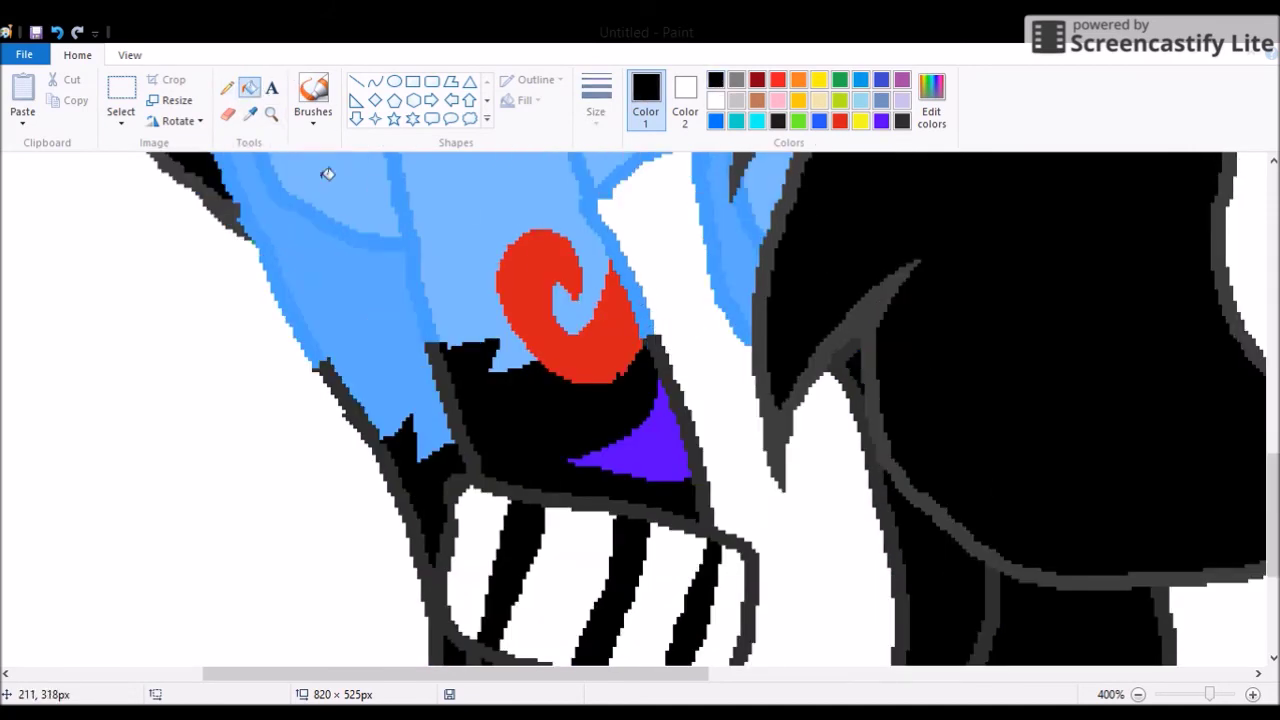
Draw a higher jagged edge on the far foreleg and fill the area below it with black
click(228, 87)
drag(328, 358, 372, 329)
click(271, 113)
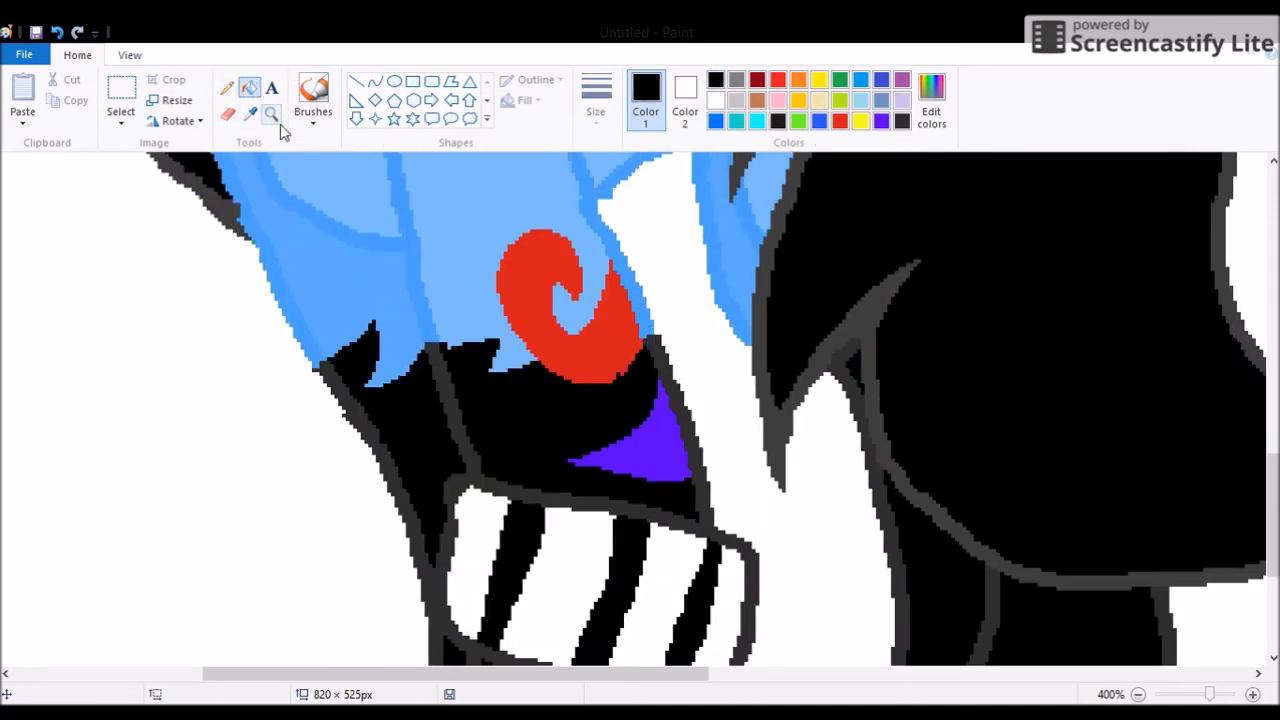
Dot white freckles across both cheeks with the Pencil
right_click(351, 400)
click(351, 400)
click(715, 101)
click(228, 87)
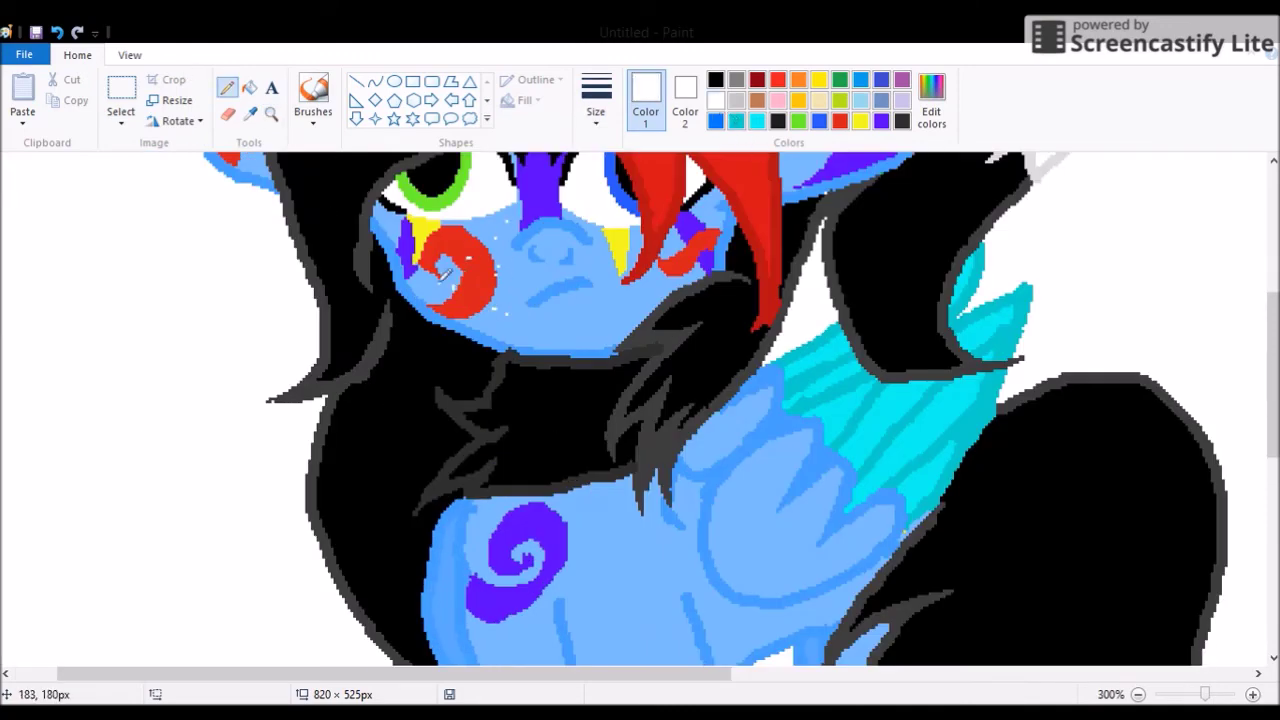
scroll(600, 270, down, 3)
scroll(600, 270, up, 5)
scroll(457, 376, up, 2)
Shade the face outline dark red where the red cheek markings meet it
click(931, 112)
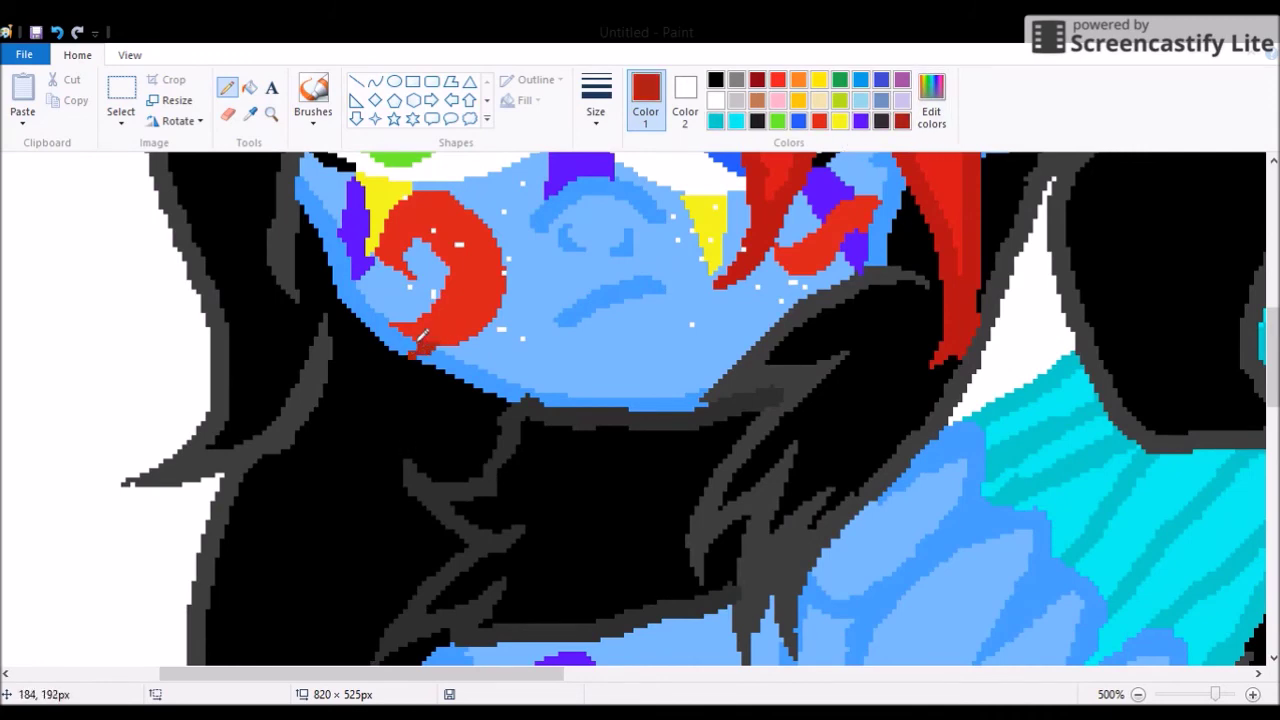
click(250, 87)
click(395, 340)
click(228, 87)
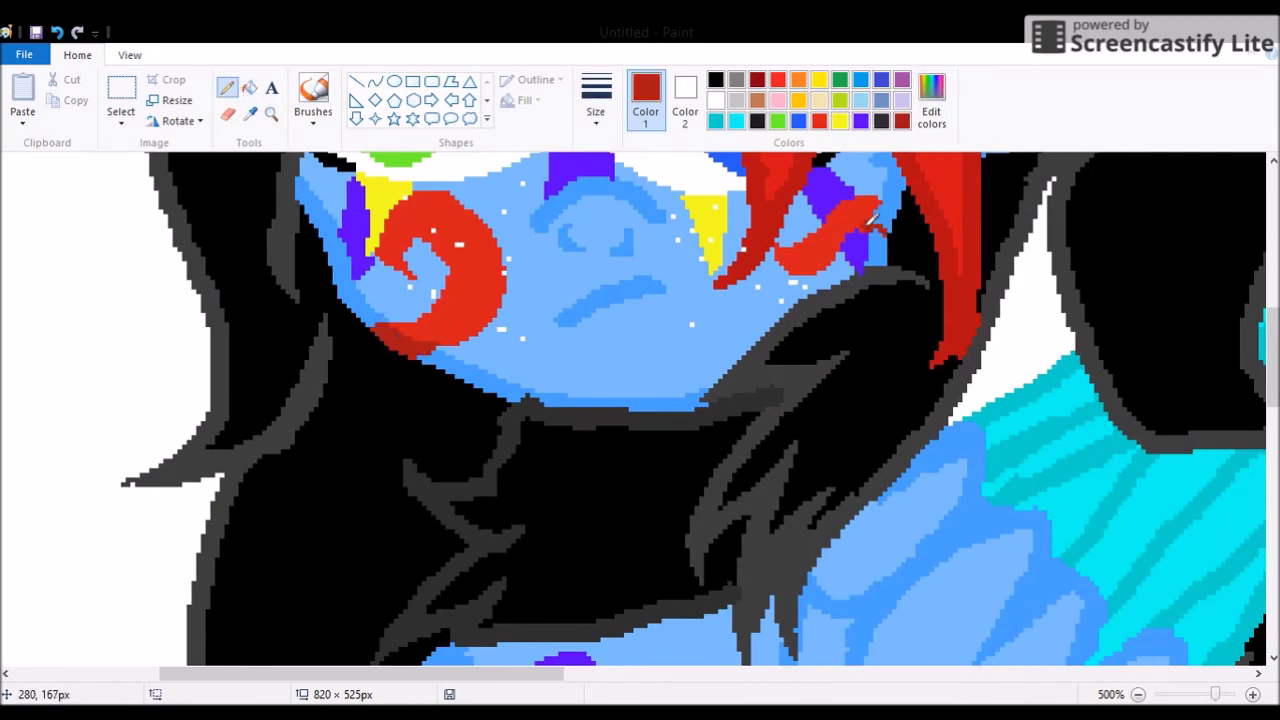
Shade the smaller ear's outline dark red along both of its red markings
scroll(640, 400, up, 2)
scroll(509, 680, left, 3)
scroll(378, 350, up, 2)
scroll(398, 232, up, 3)
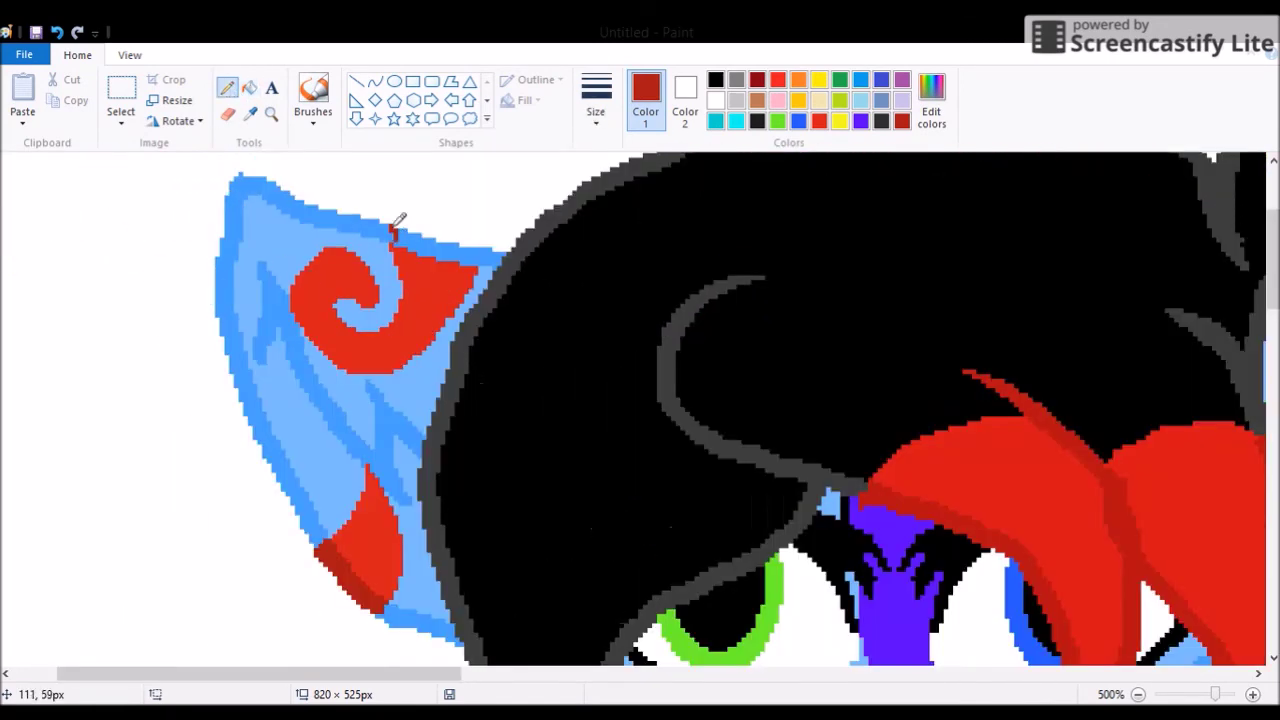
click(249, 87)
click(432, 246)
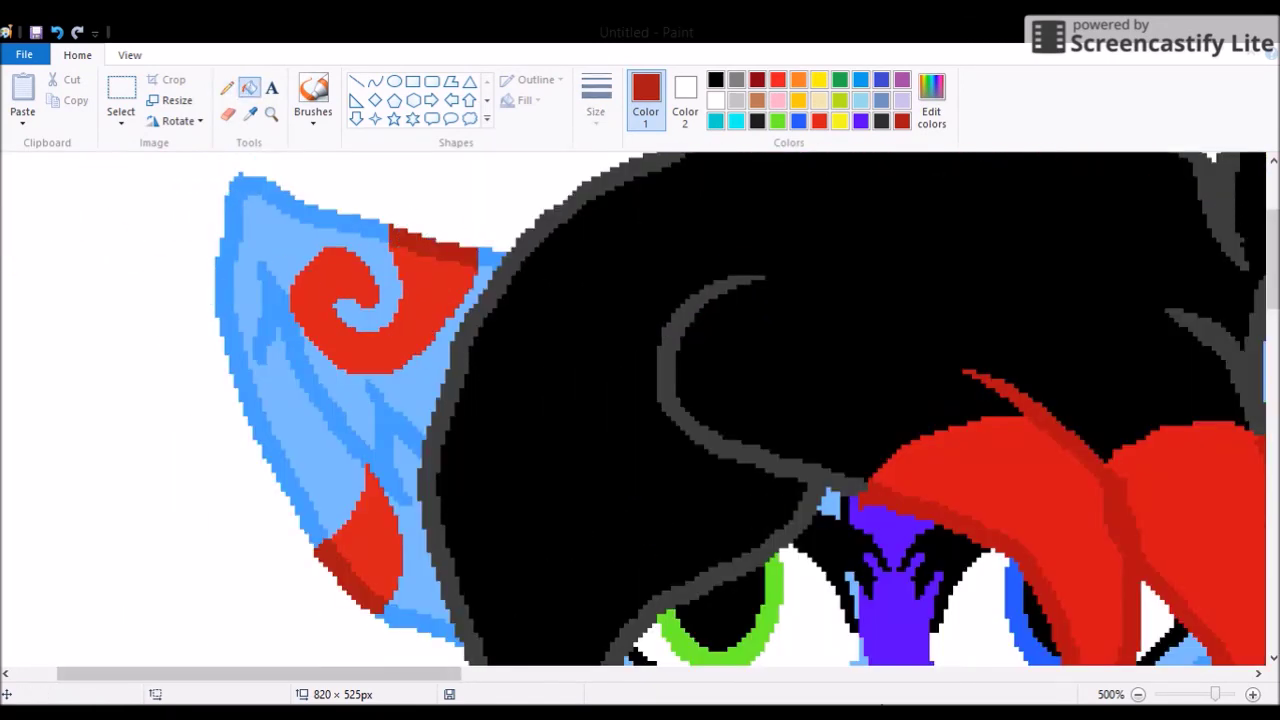
Shade the face outline dark purple beside the outer cheek marking and refill the large red cheek swirl with purple
click(271, 113)
right_click(594, 371)
click(471, 443)
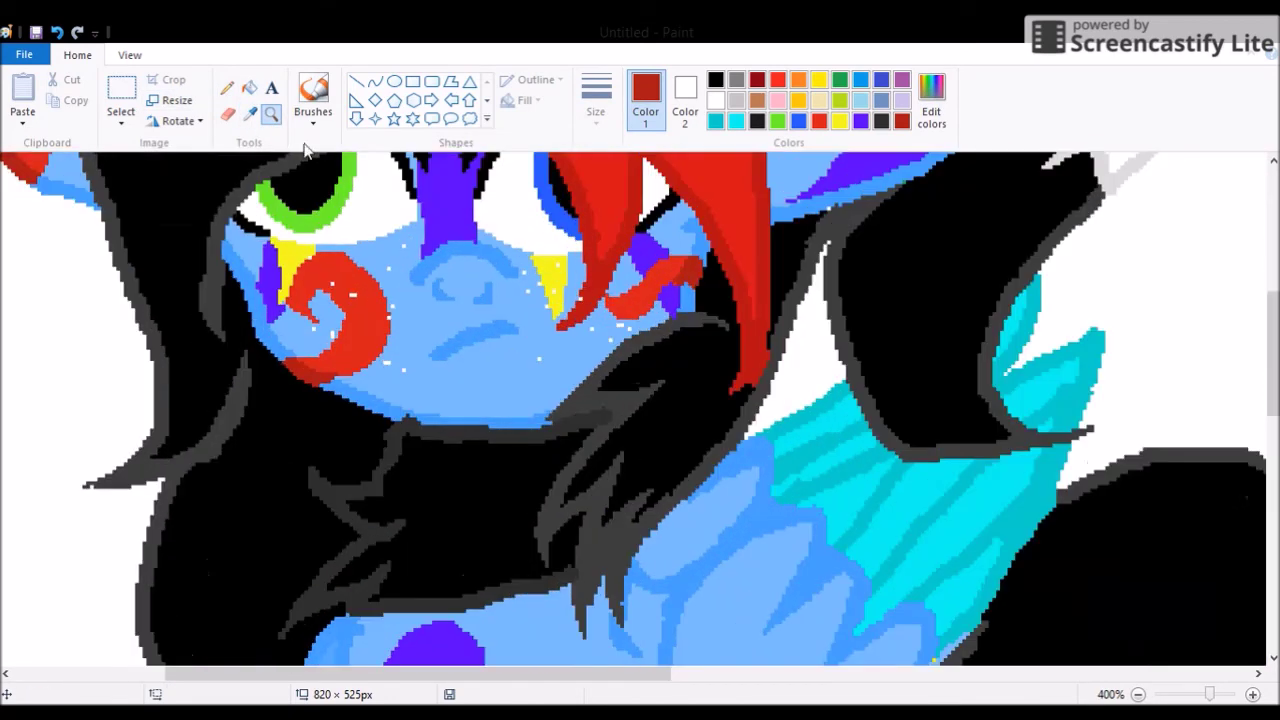
click(249, 113)
click(455, 205)
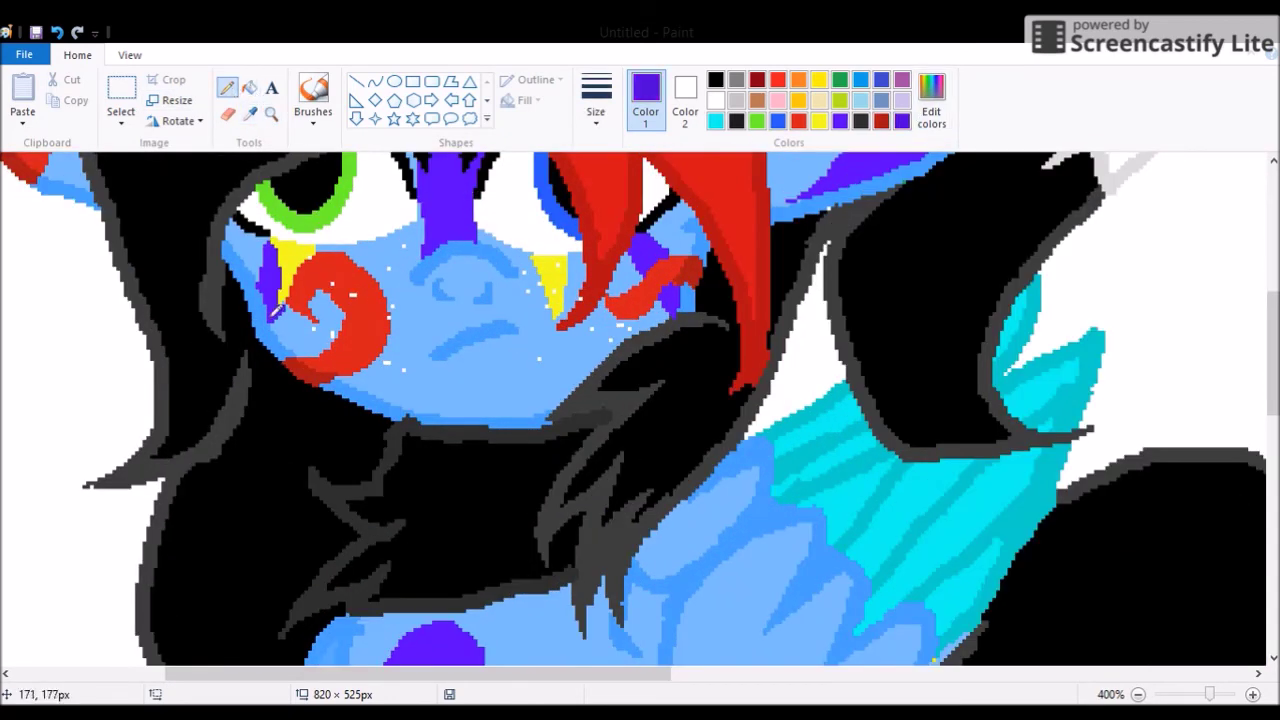
click(249, 87)
click(290, 285)
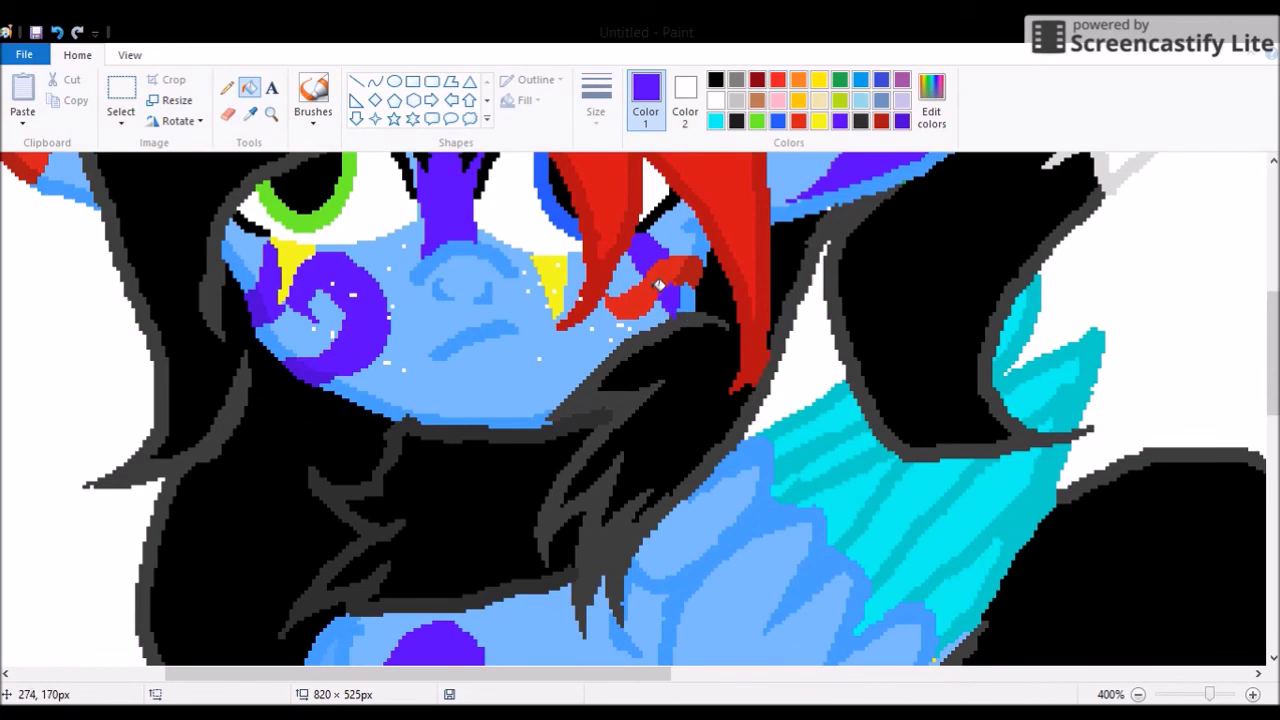
Refill the red swirls and markings on both ears with purple and the smaller ear's dark red outlines with dark purple
scroll(808, 265, up, 5)
click(872, 197)
scroll(872, 197, up, 3)
click(50, 455)
click(60, 320)
scroll(60, 320, left, 2)
click(180, 275)
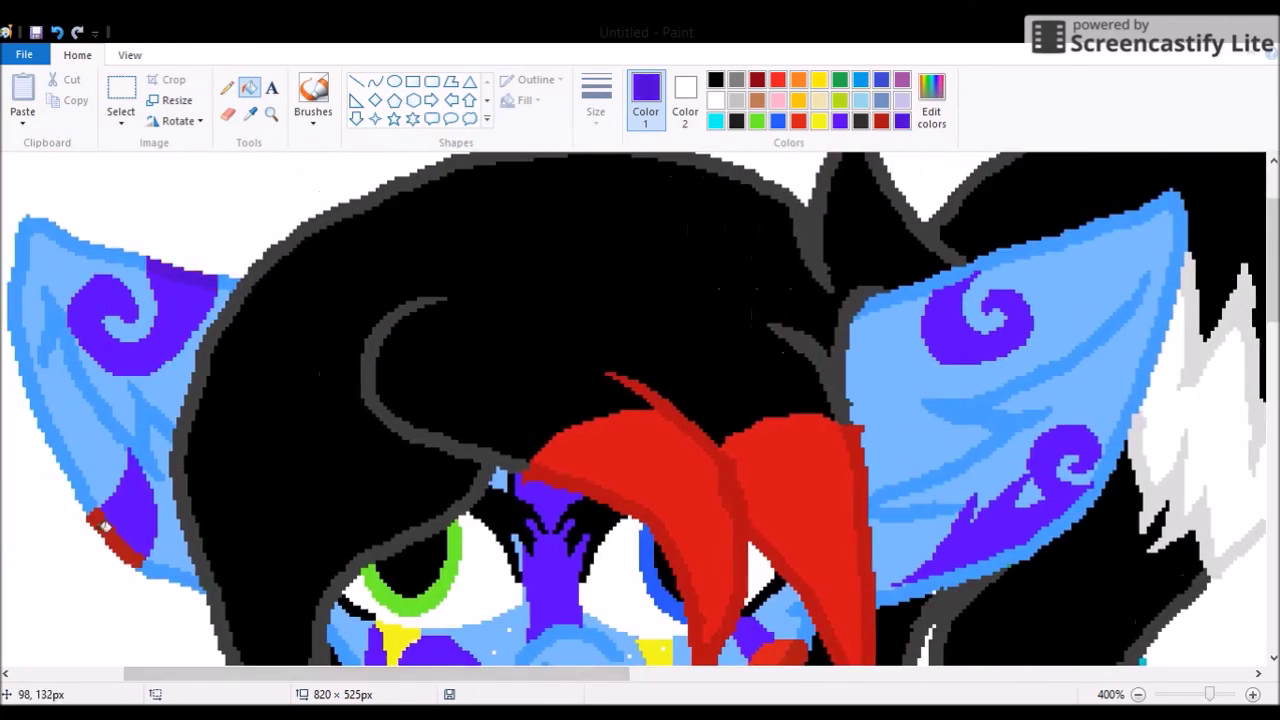
click(115, 545)
Shade the outlines beside the chest spiral and foreleg swirl dark purple and refill the red foreleg swirl with purple
scroll(491, 466, down, 8)
key(alt+h)
key(p)
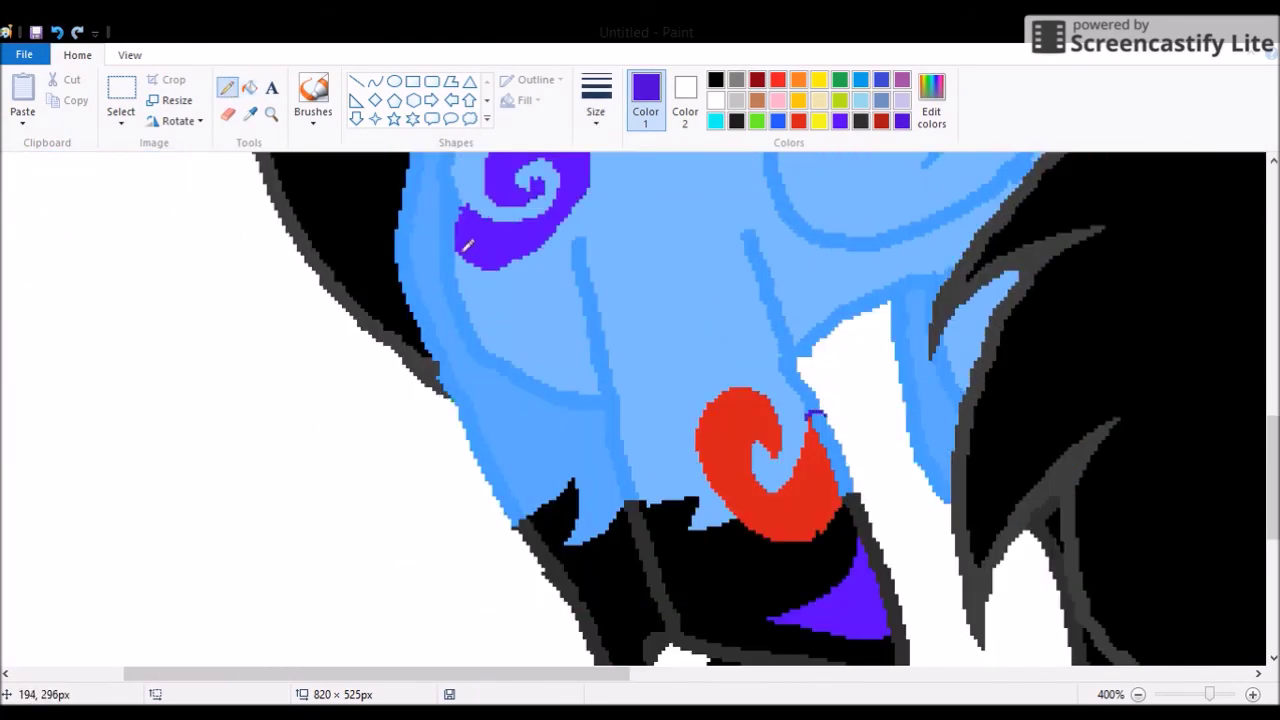
click(249, 87)
click(832, 465)
click(725, 450)
Fill the purple triangle above the striped leg band with the surrounding black
scroll(725, 450, down, 4)
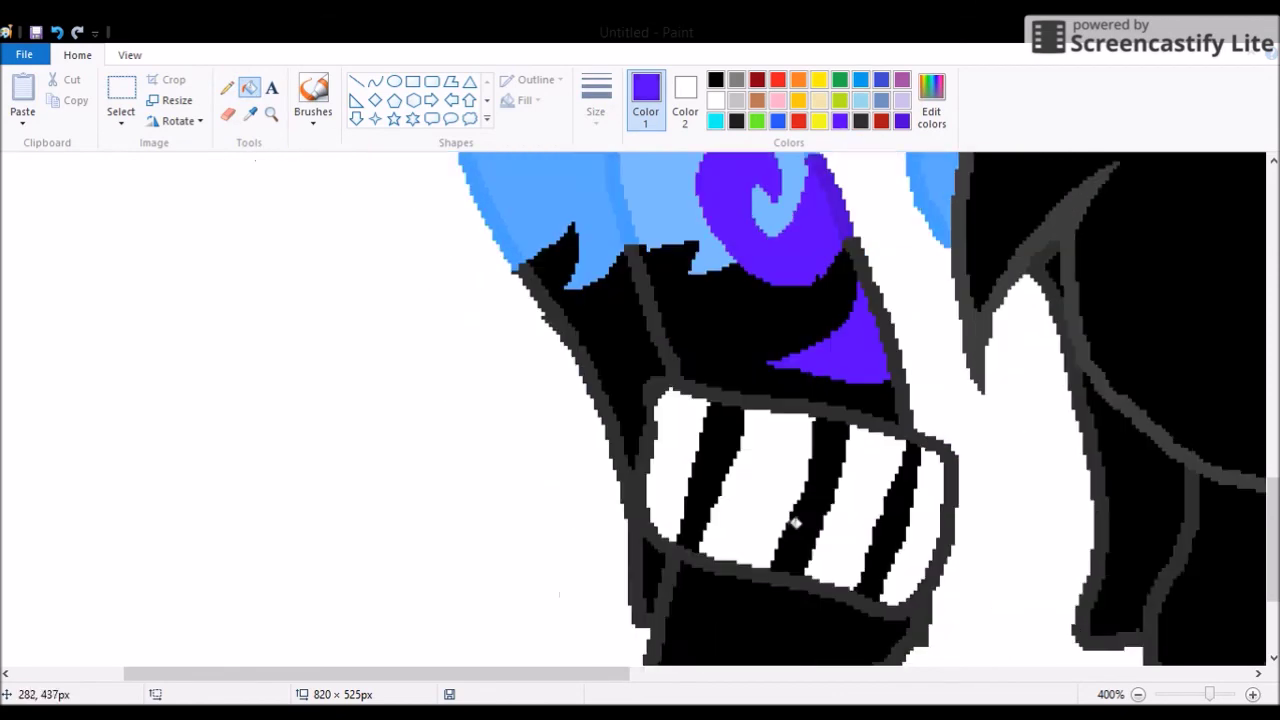
scroll(725, 450, up, 2)
click(250, 113)
click(700, 460)
click(840, 450)
Refill the remaining red cheek marking beside the red hair with purple and its dark red outline with dark purple
click(271, 113)
right_click(320, 383)
click(320, 383)
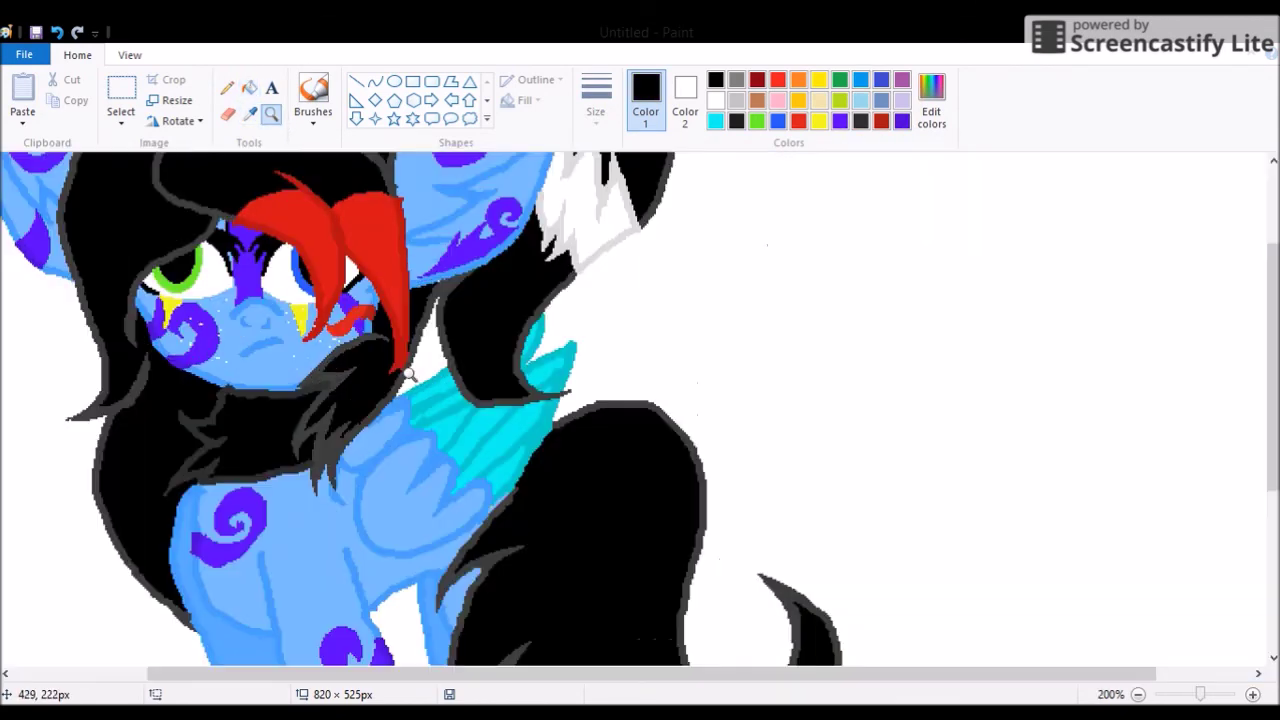
click(400, 300)
click(227, 87)
click(249, 87)
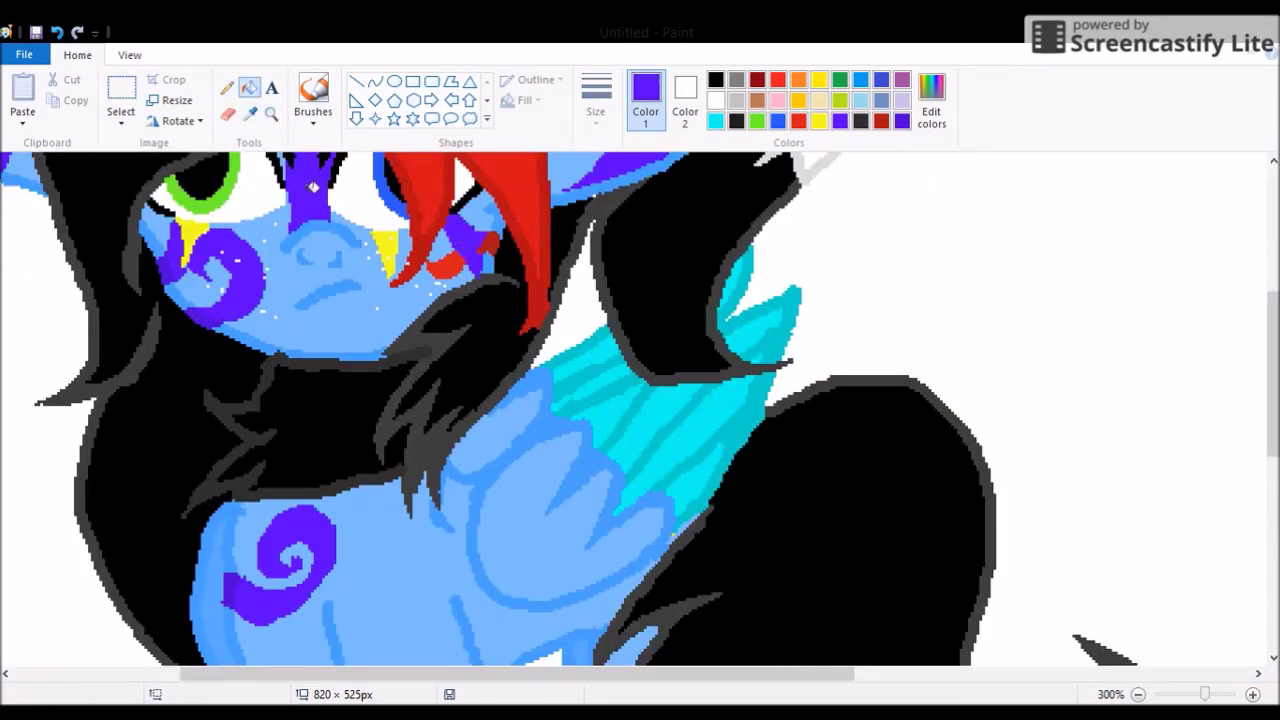
click(450, 262)
click(495, 245)
click(227, 87)
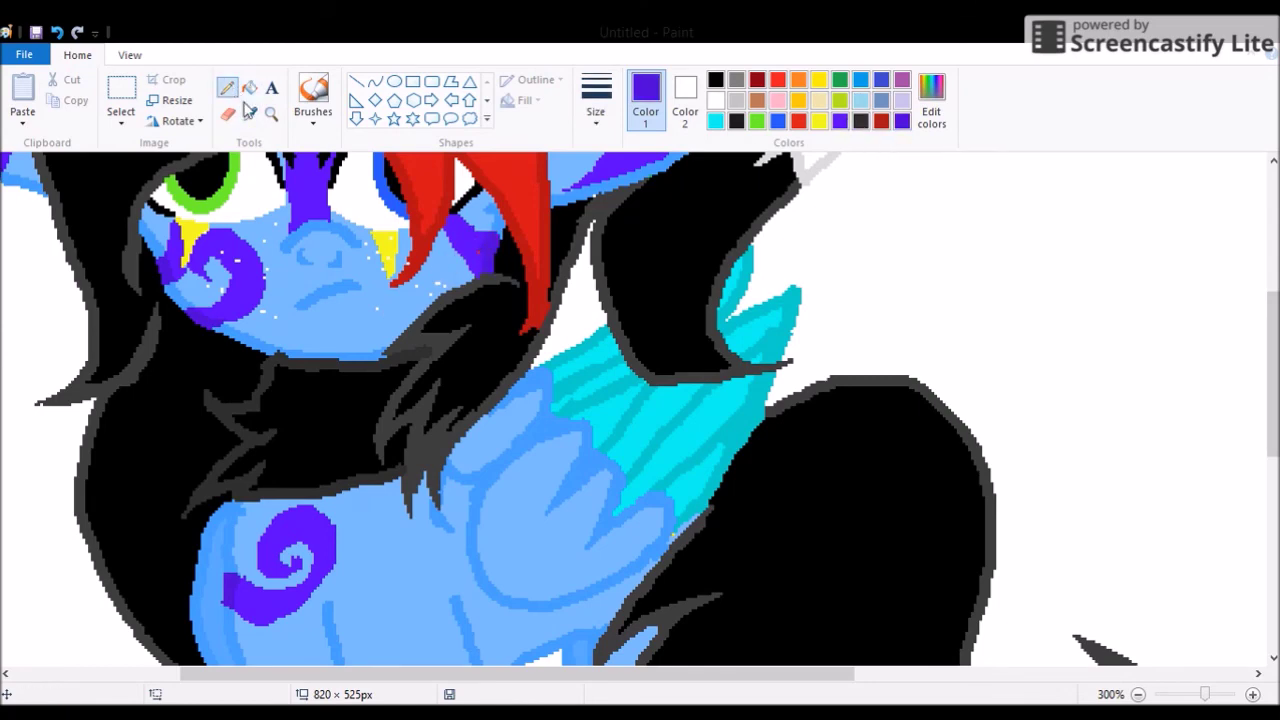
scroll(487, 233, up, 2)
Remove the purple chest spiral by filling it and its outline with the surrounding body blues
click(271, 113)
right_click(364, 417)
click(364, 417)
click(492, 524)
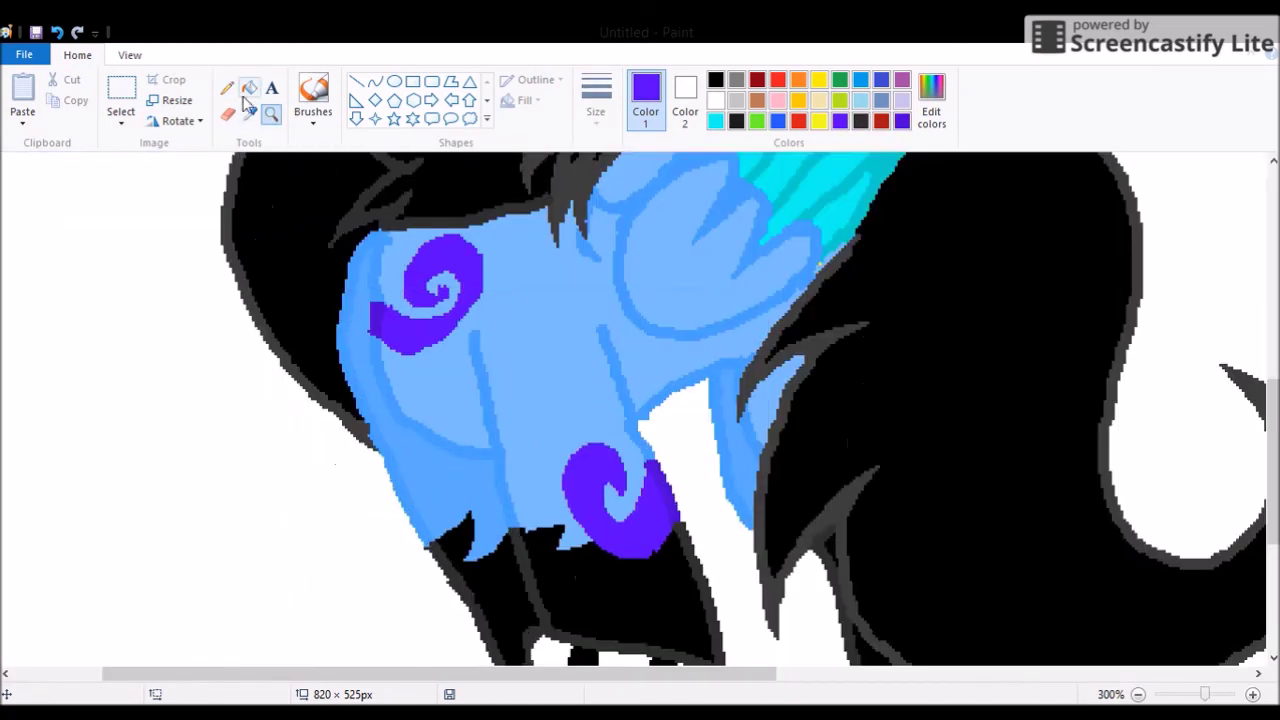
click(249, 87)
click(249, 113)
click(500, 300)
click(440, 270)
click(380, 325)
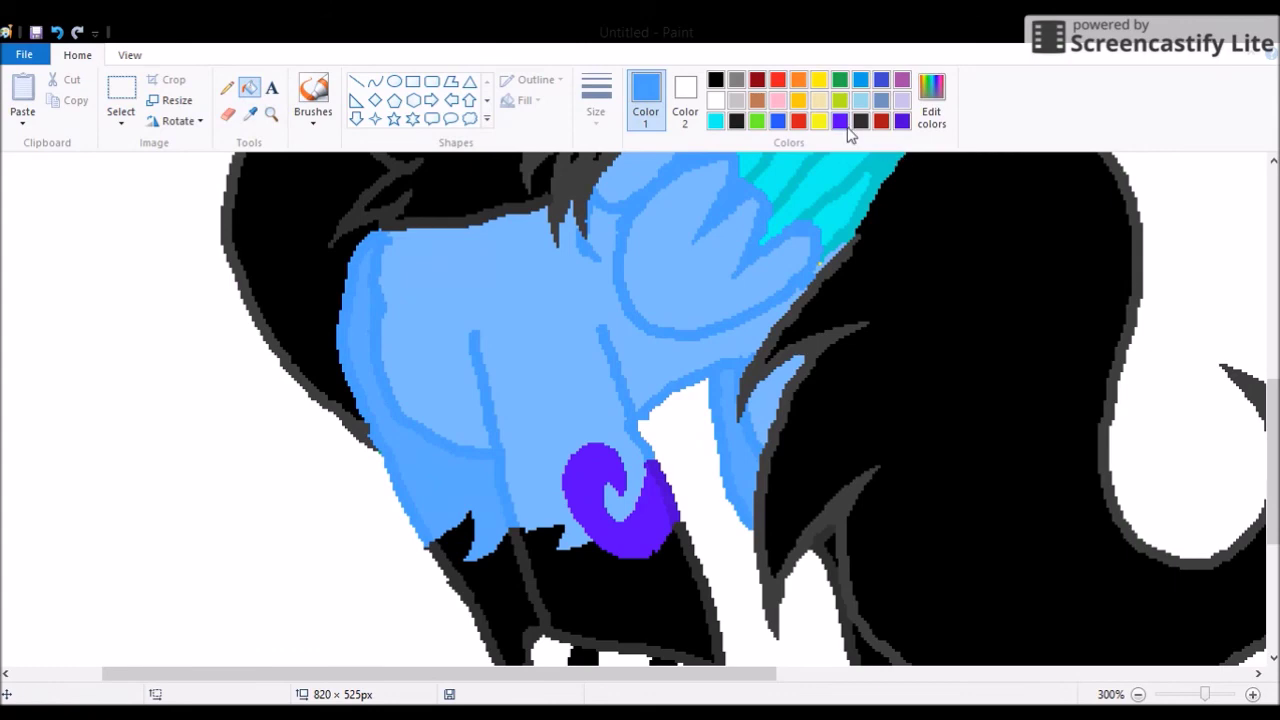
Draw a small marking between the neck hair and the wing and color it purple with a dark purple outline
click(840, 121)
click(375, 80)
scroll(420, 317, up, 2)
scroll(420, 317, up, 1)
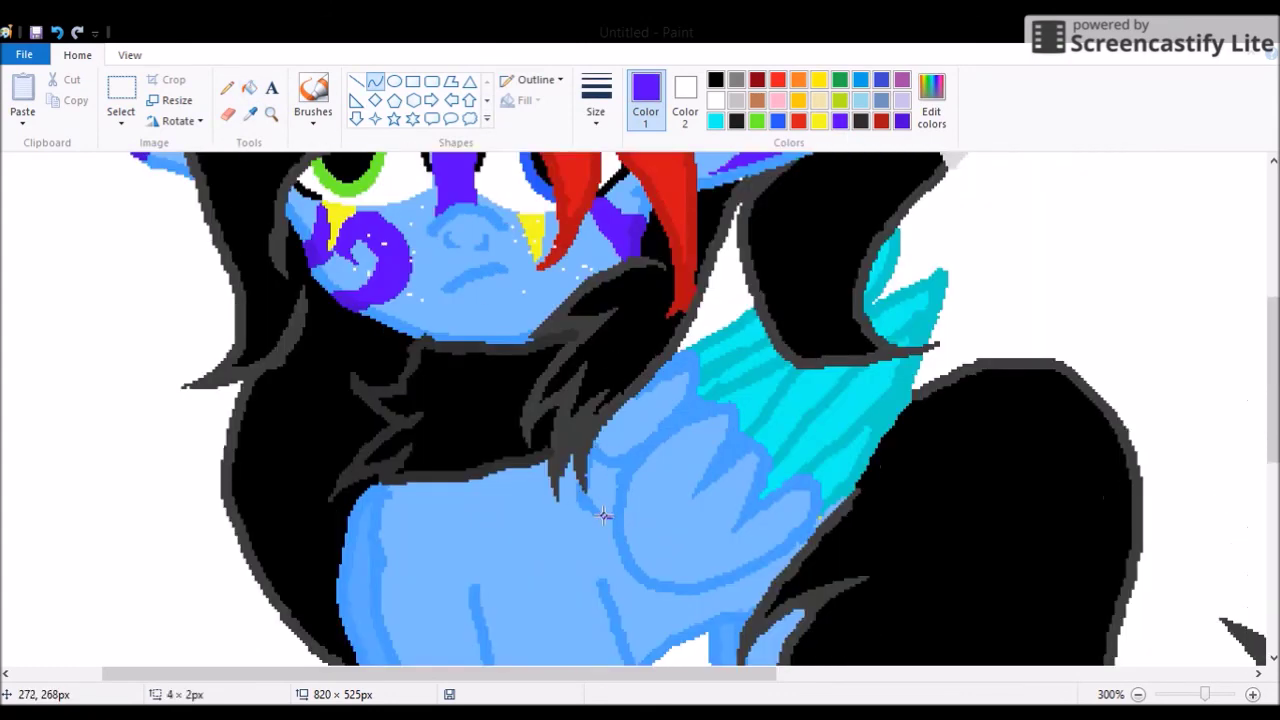
click(227, 87)
mouse_move(600, 512)
mouse_down()
mouse_move(620, 455)
mouse_move(586, 515)
mouse_up()
Draw a curved white line down the chest from the neck hair to the foreleg and fill the chest patch with white
click(715, 100)
scroll(470, 380, down, 1)
mouse_move(466, 355)
mouse_down()
mouse_move(458, 400)
mouse_move(482, 545)
mouse_up()
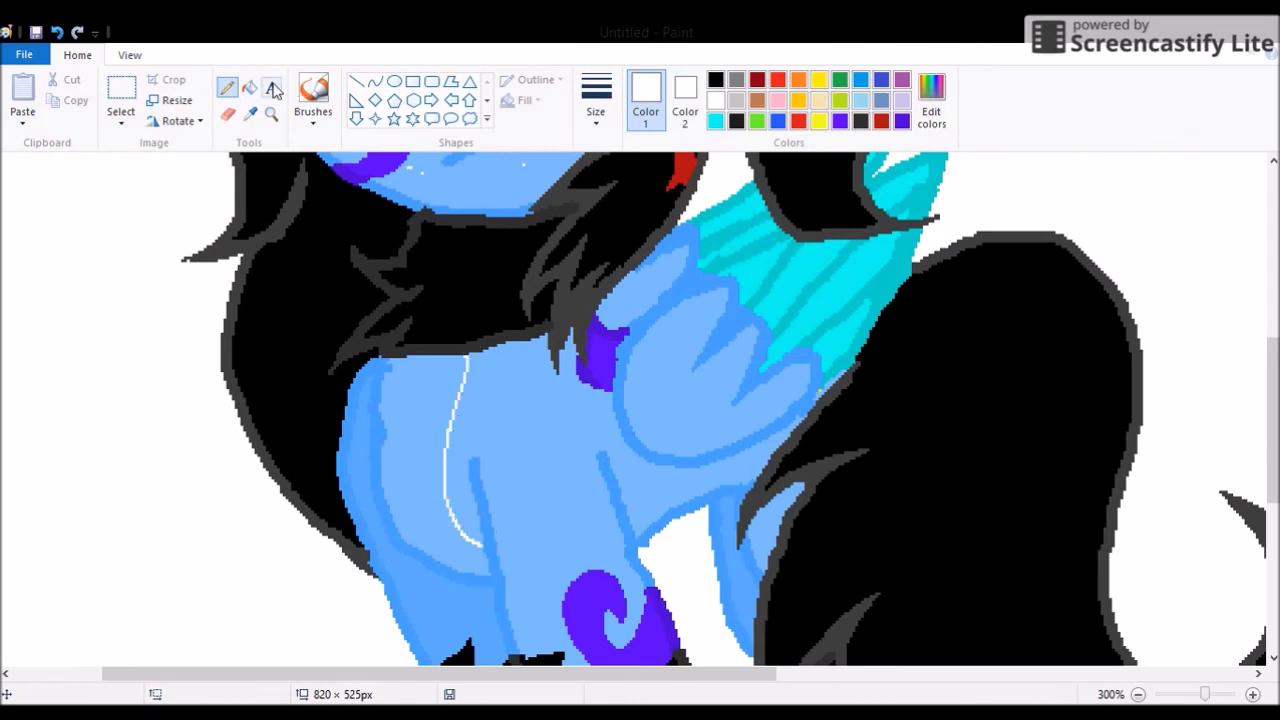
click(249, 87)
click(415, 460)
scroll(415, 460, down, 1)
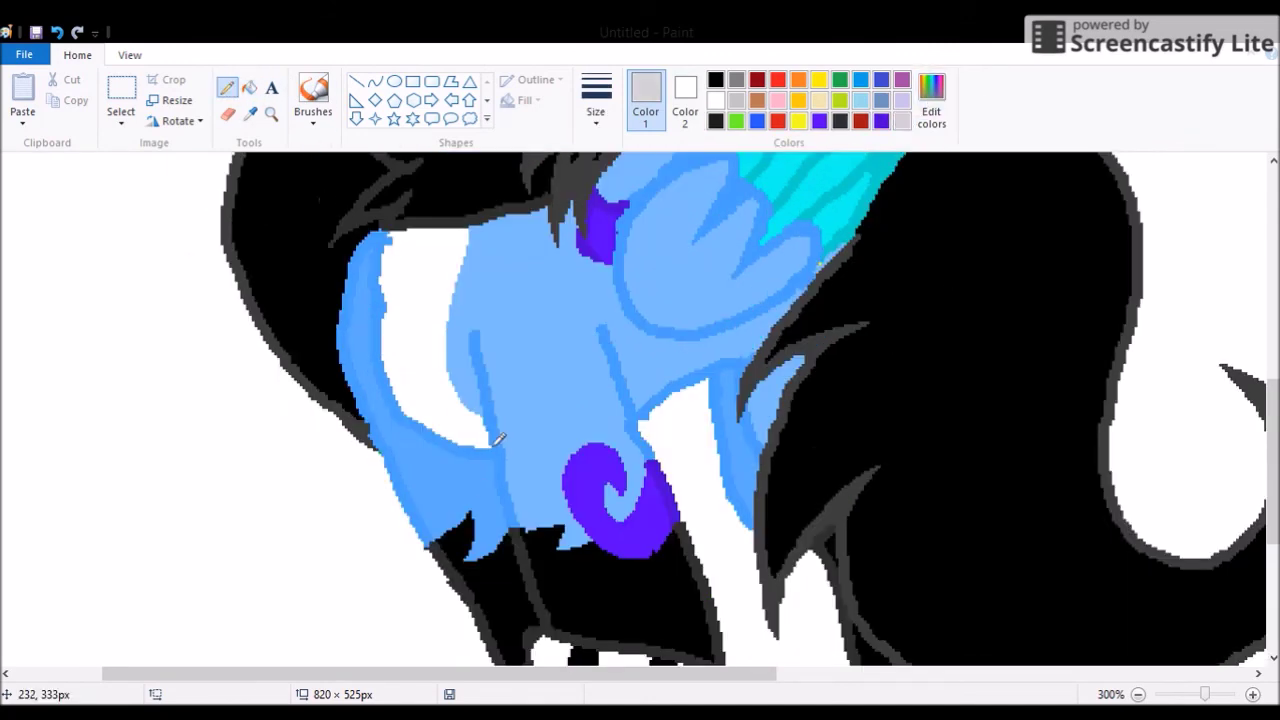